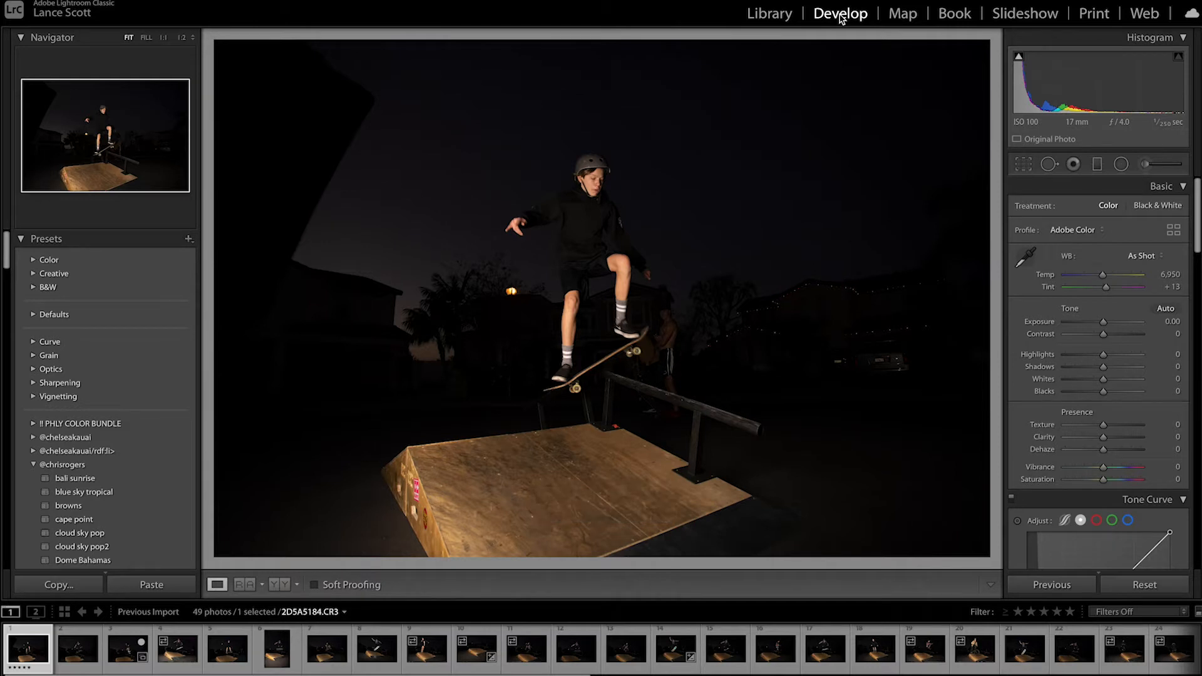
Rate the second, third, fifth, sixth, seventh and eighth photos five stars, skipping the fourth.
key(Right)
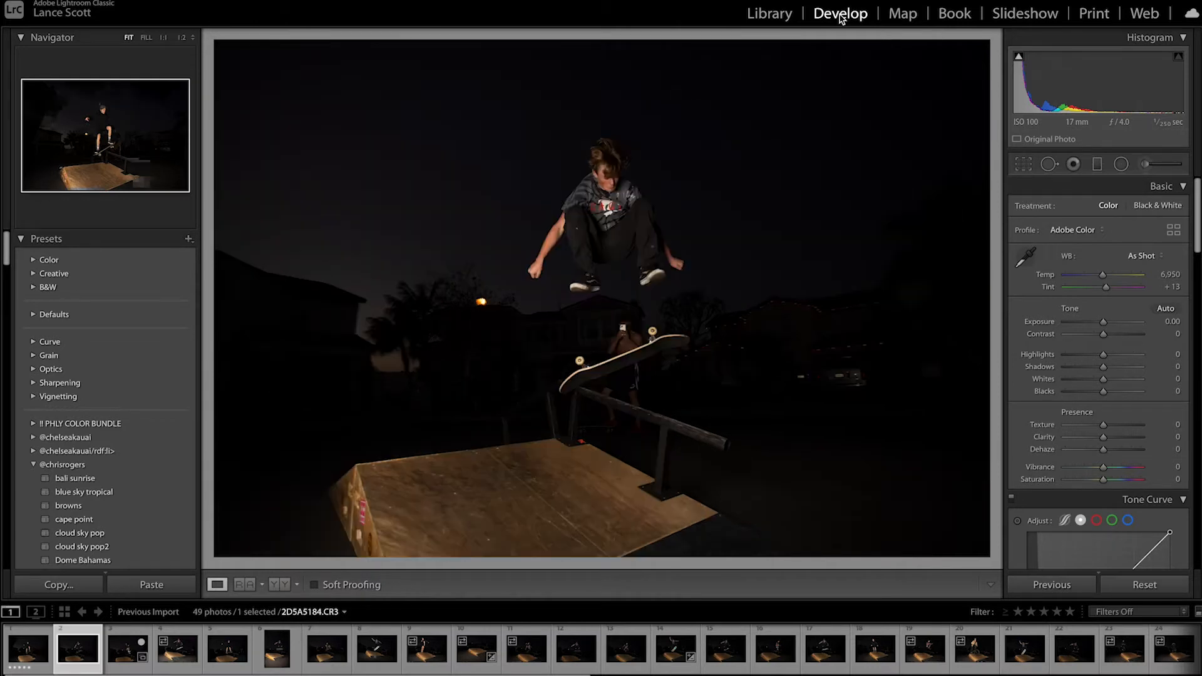
key(5)
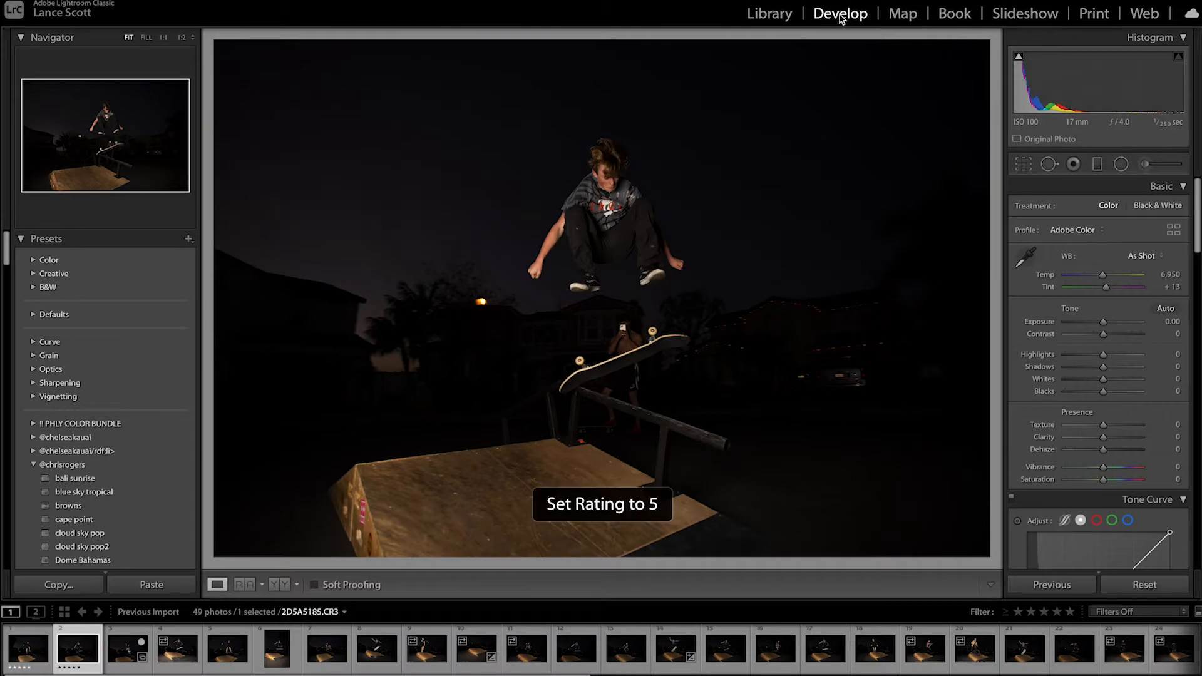
key(Right)
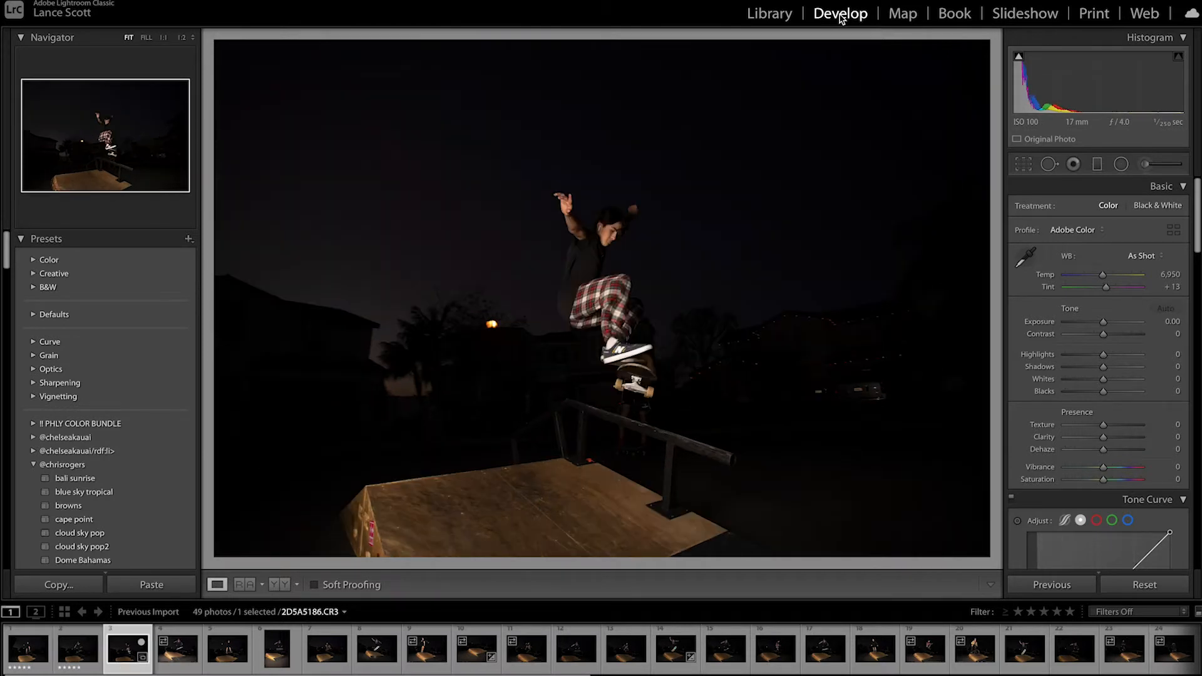
key(5)
key(Right)
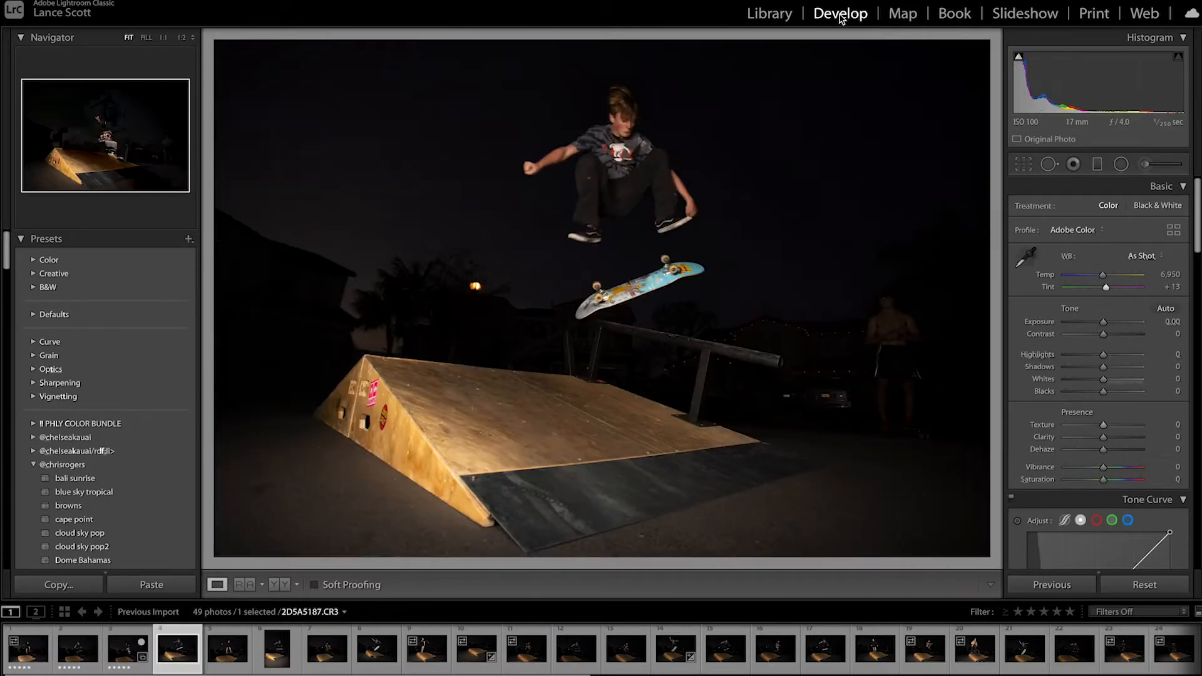
key(Right)
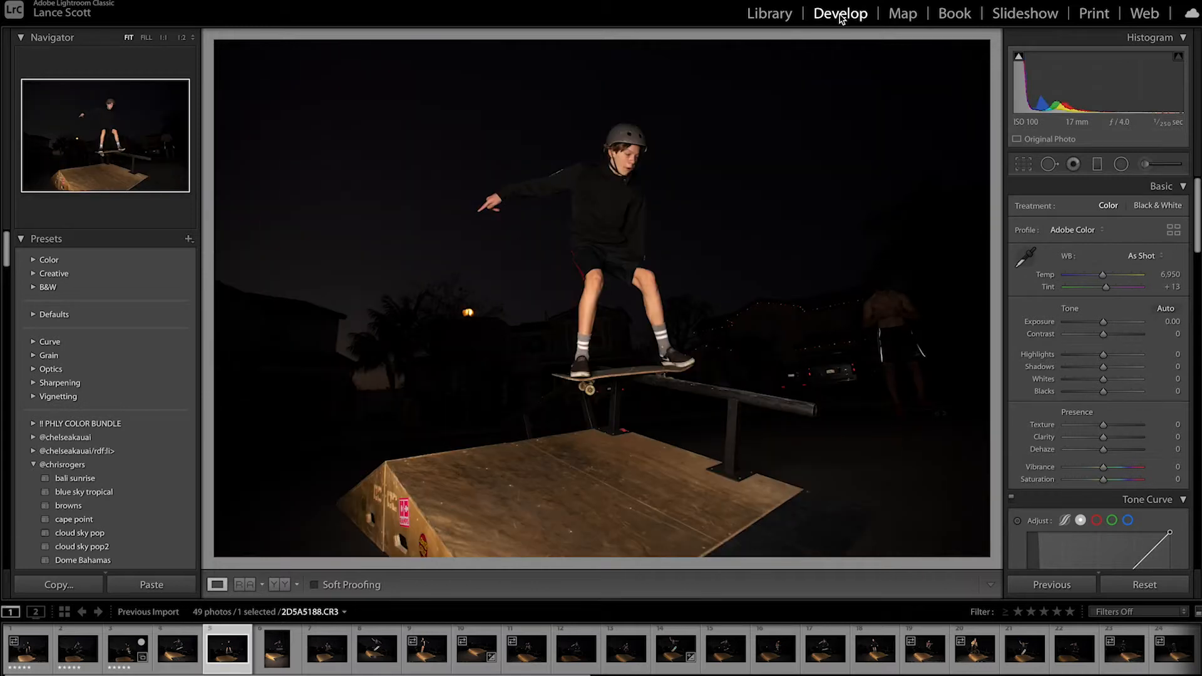
key(5)
key(Right)
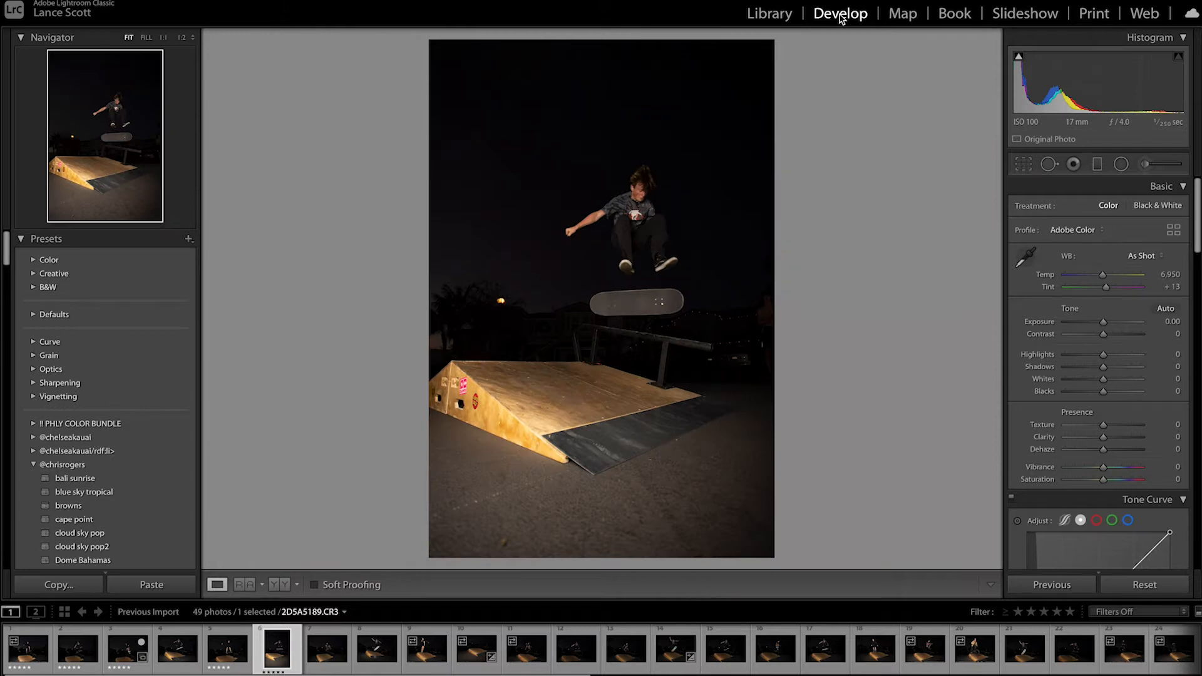
key(5)
key(Right)
key(5)
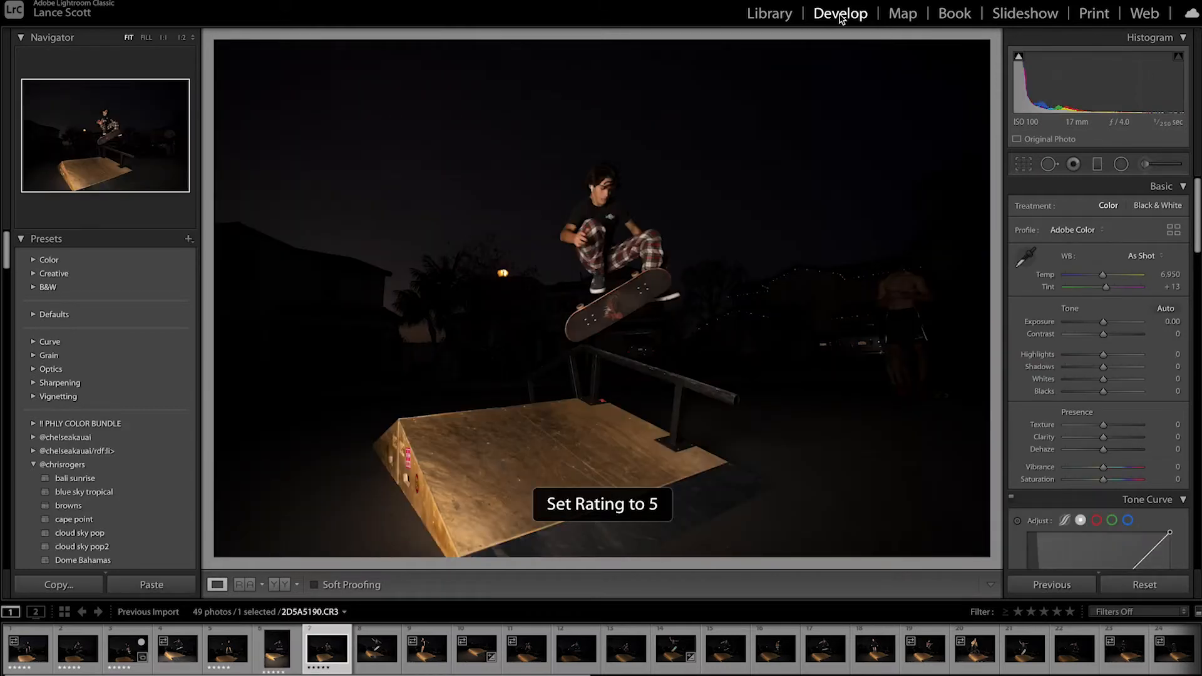
key(Right)
key(5)
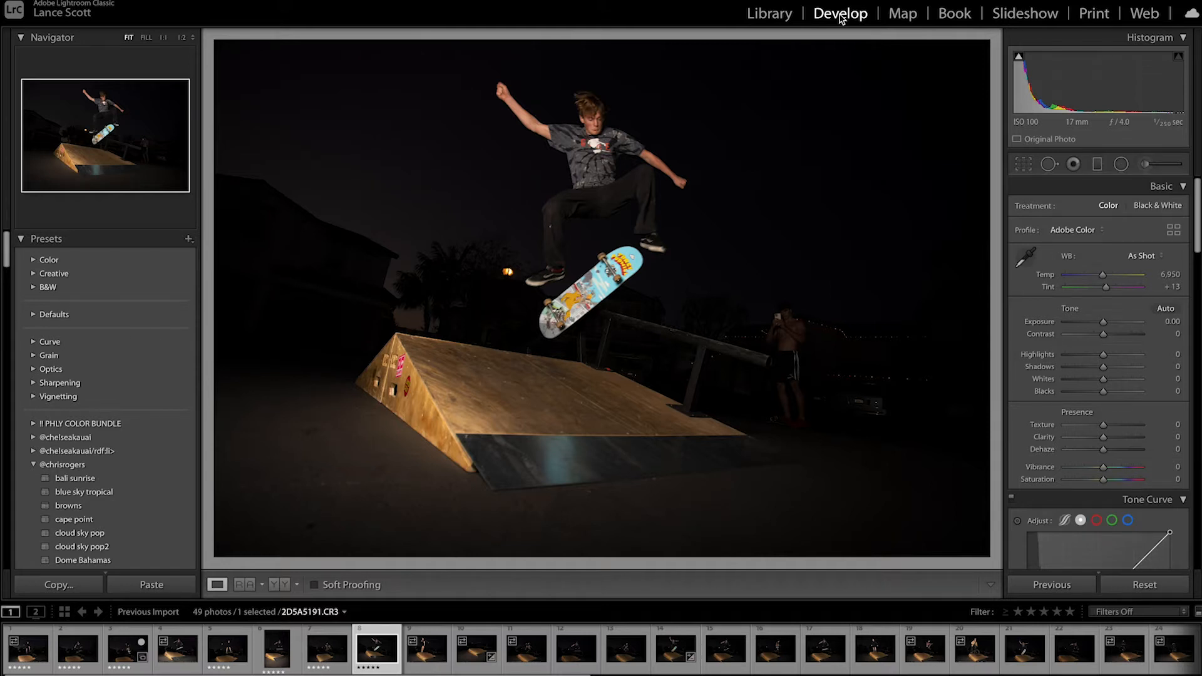
Go through the rest of the shoot and rate the keepers five stars, leaving the weaker photos unrated.
key(5)
key(5)
key(5)
key(5)
key(5)
key(5)
key(5)
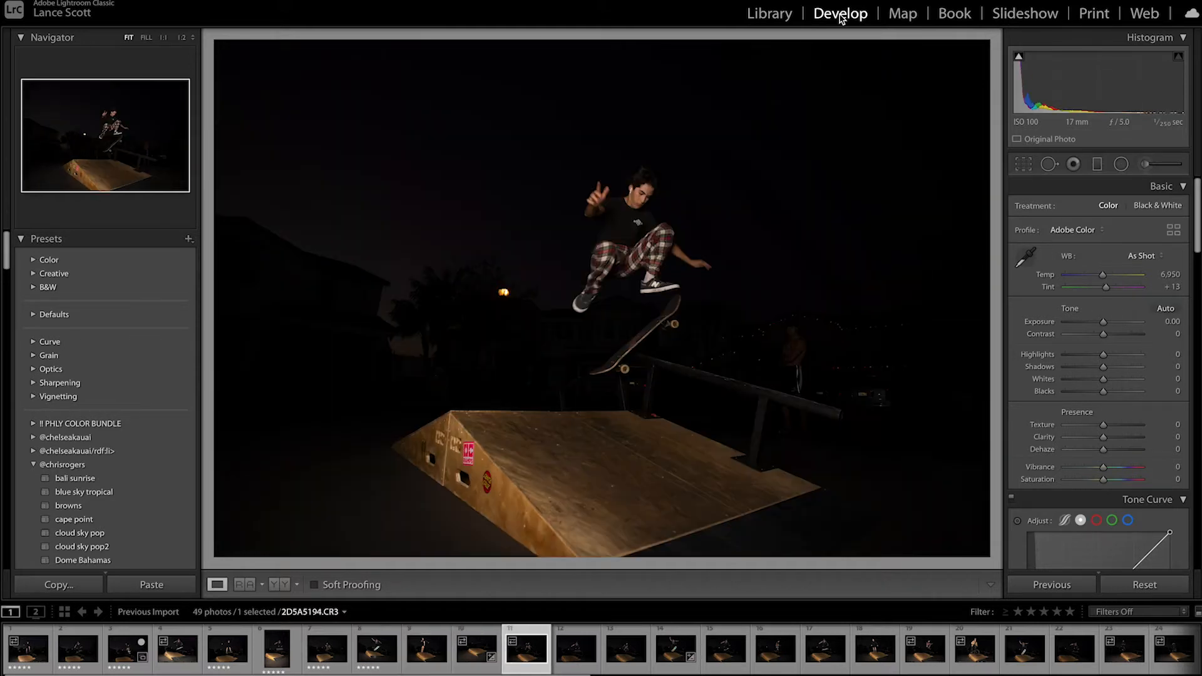
key(5)
key(5)
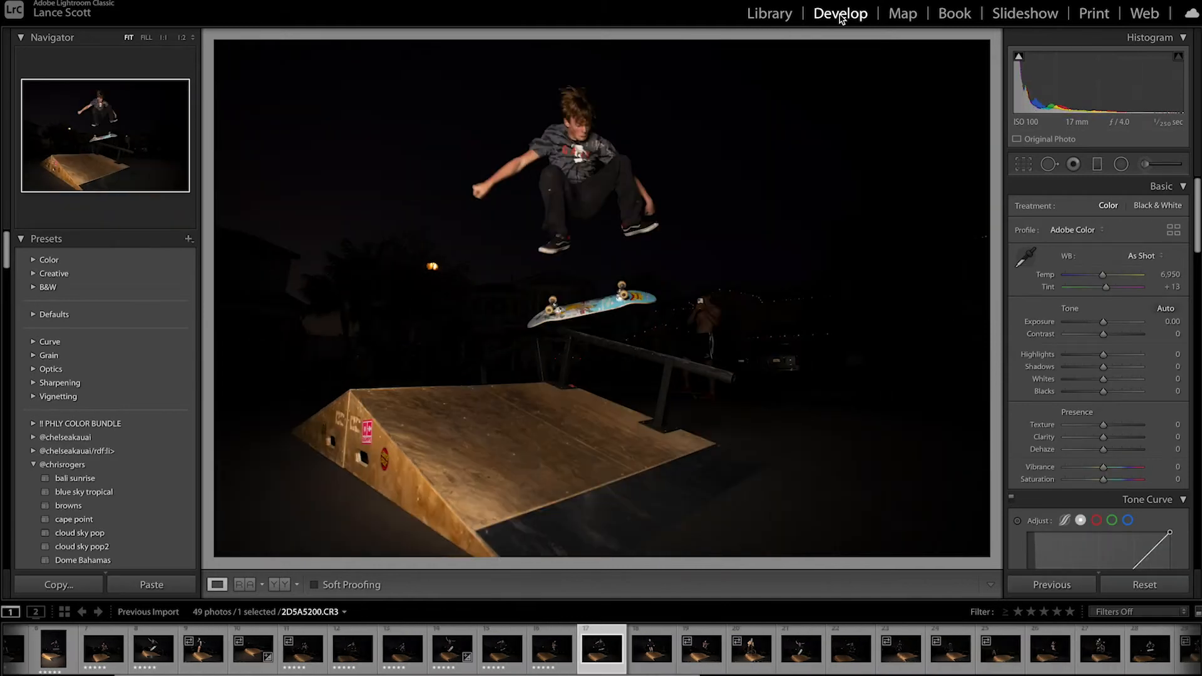
key(5)
key(5)
key(5)
key(5)
key(5)
key(5)
key(5)
key(5)
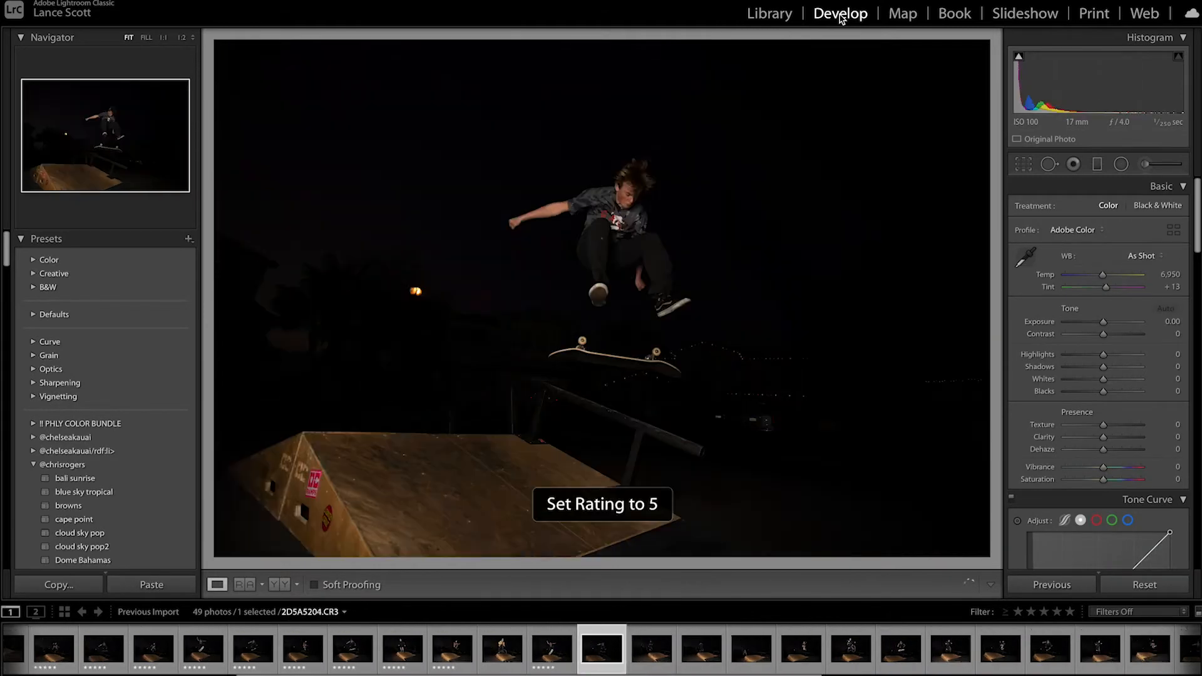
key(5)
key(5)
key(5)
key(5)
key(5)
key(5)
key(5)
key(5)
key(5)
key(5)
key(5)
key(5)
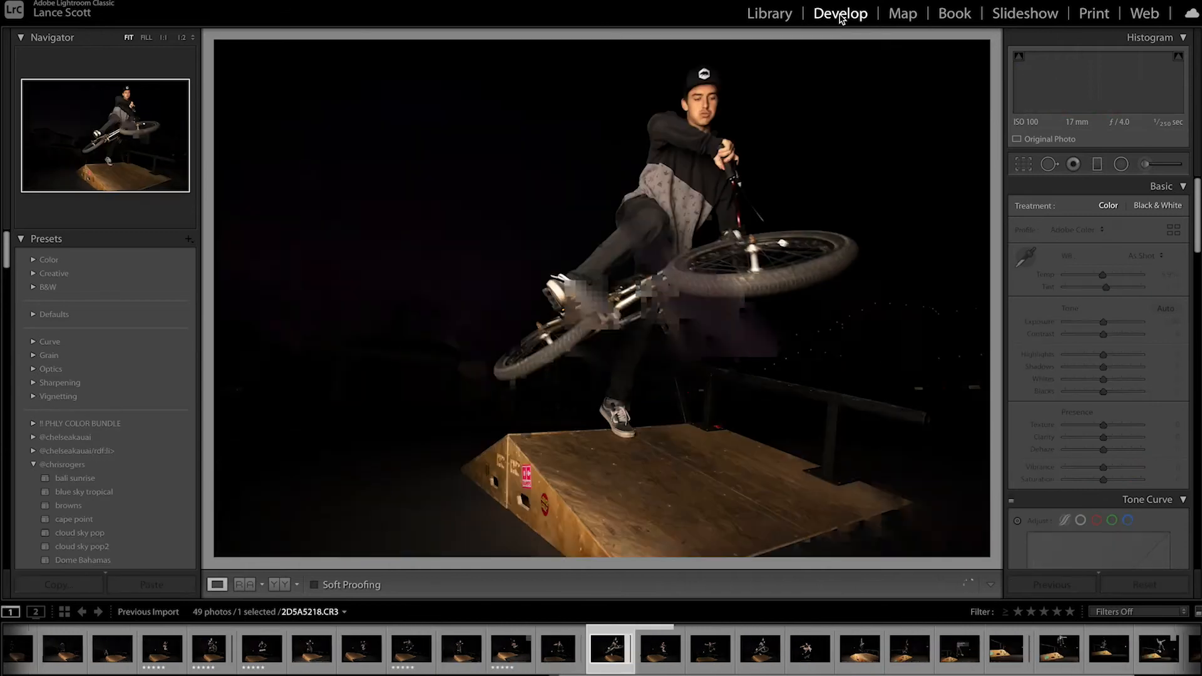
key(5)
key(5)
key(5)
key(5)
key(5)
key(5)
key(5)
key(5)
key(5)
key(5)
key(5)
key(5)
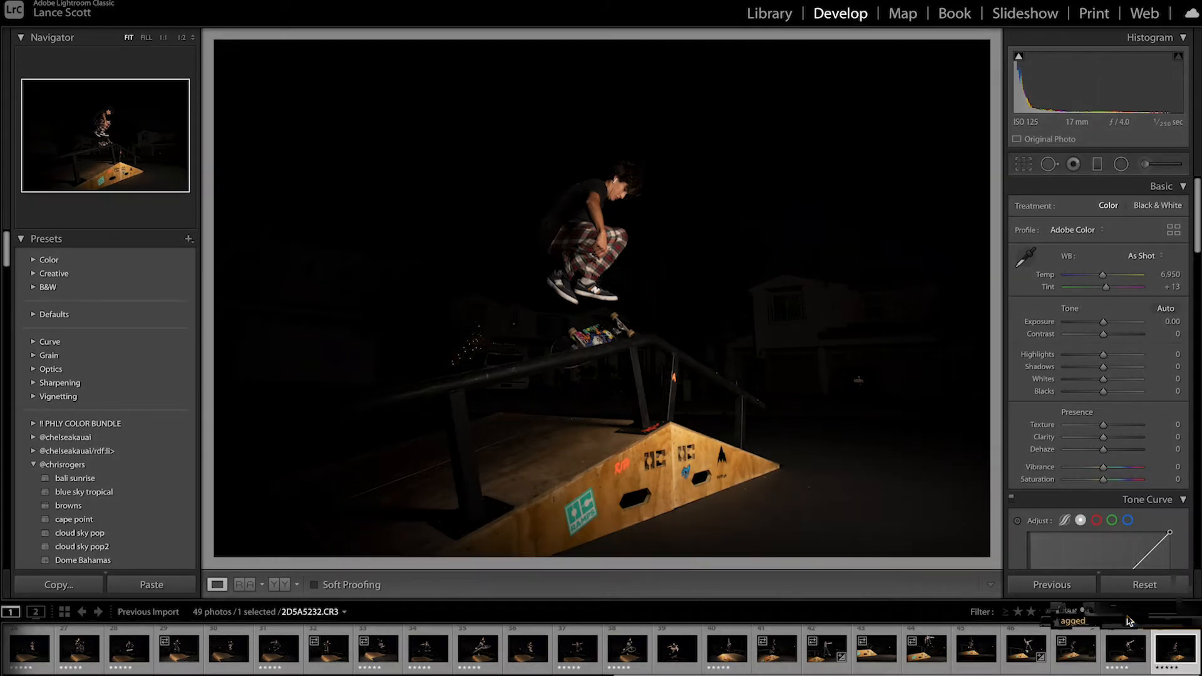
Filter the filmstrip to photos rated one star and higher, and open the first photo, 2D5A5184.CR3.
click(1129, 612)
click(1120, 651)
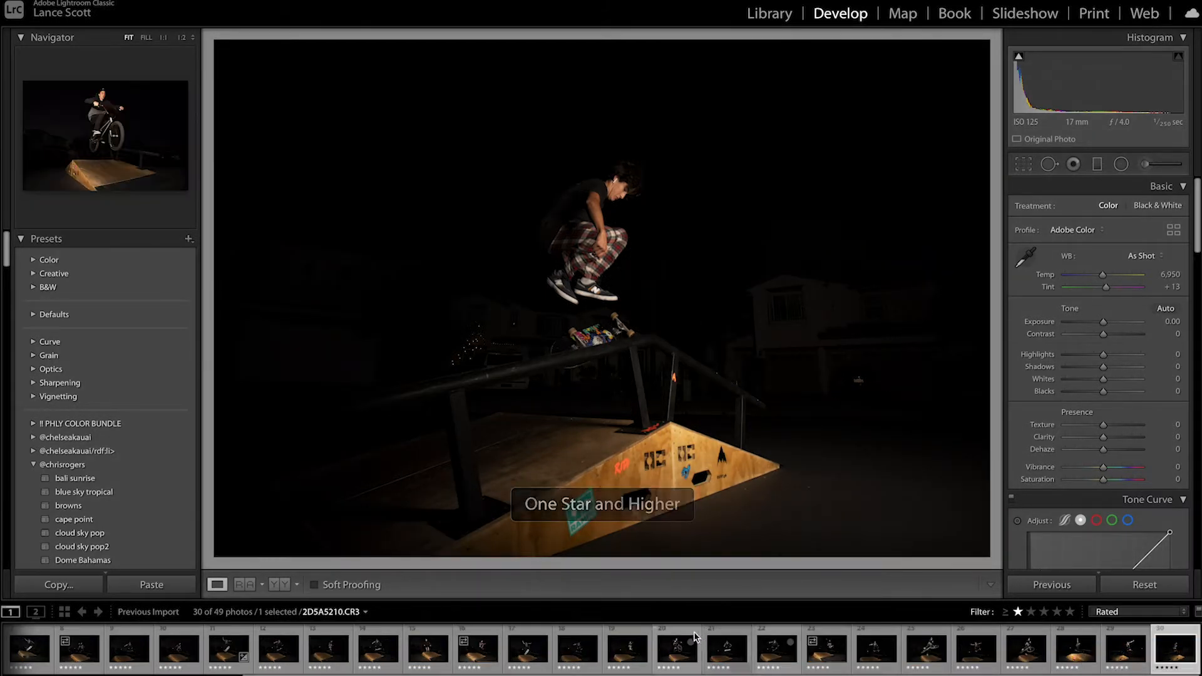
scroll(995, 651, left, 5)
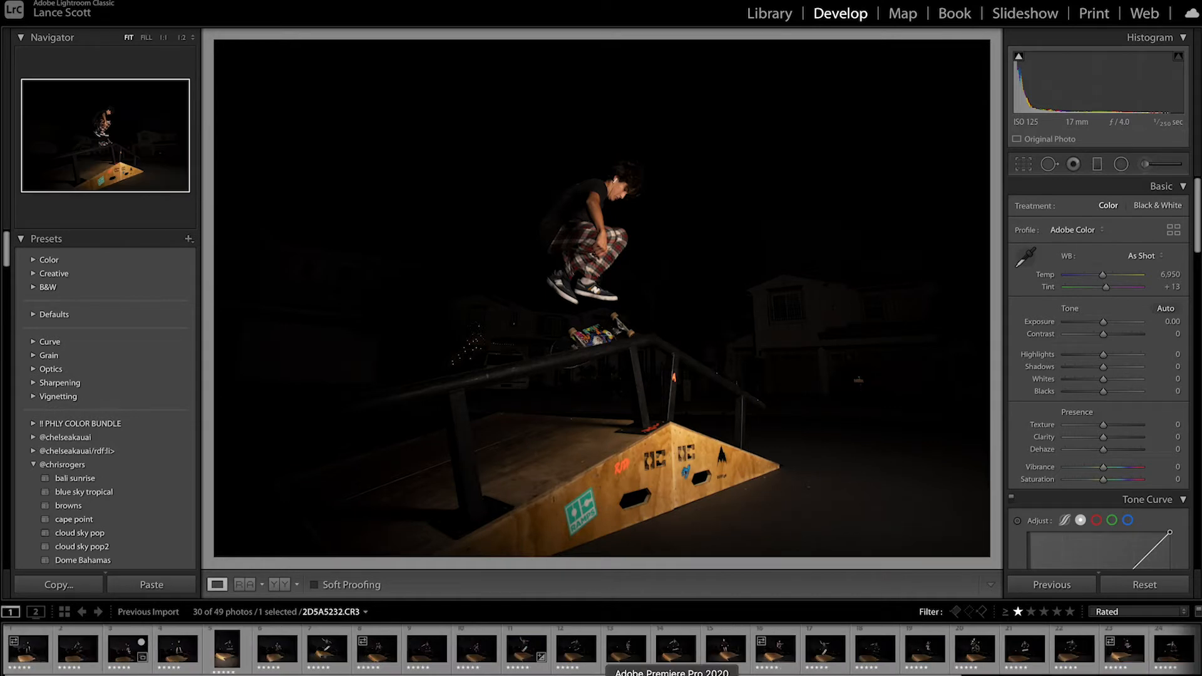
click(25, 655)
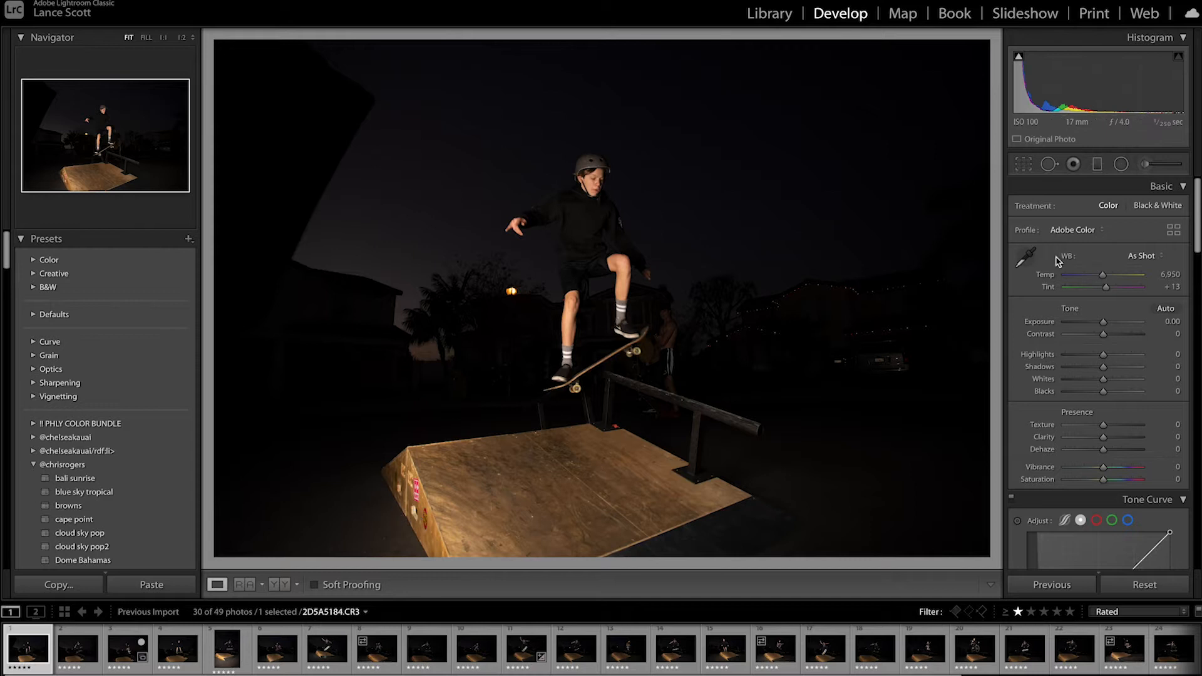
Crop the photo tightly around the helmeted skater and board at the original aspect ratio, cutting off most of the ramp.
click(1023, 164)
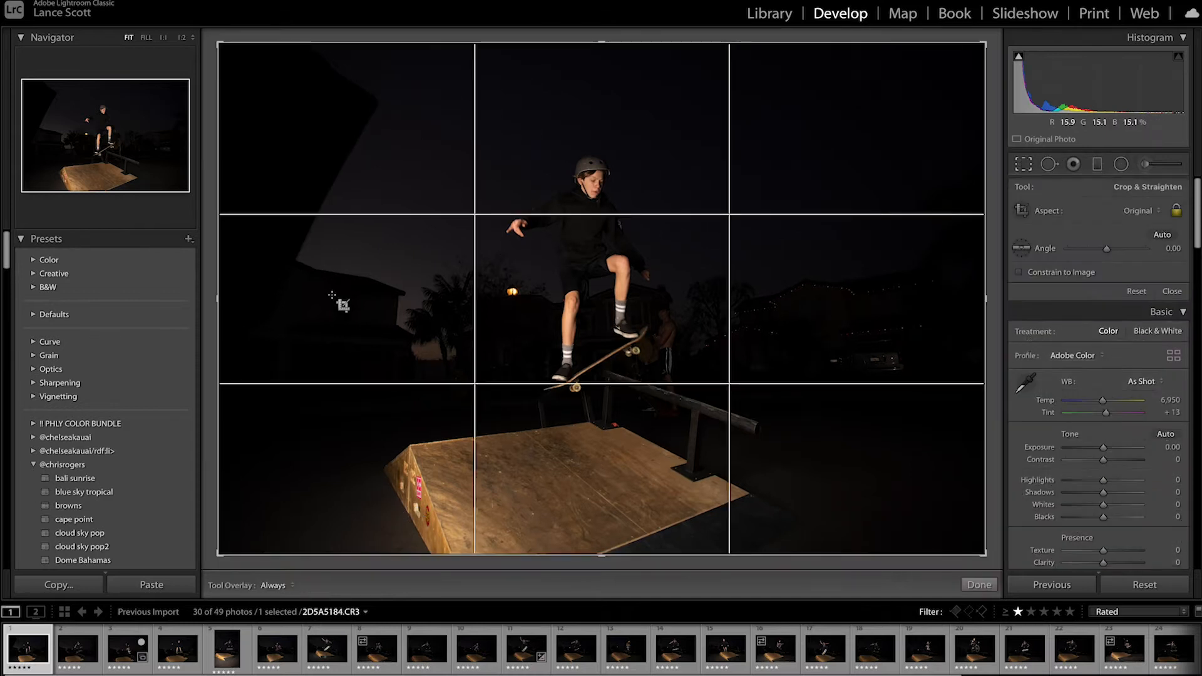
drag(219, 303, 155, 295)
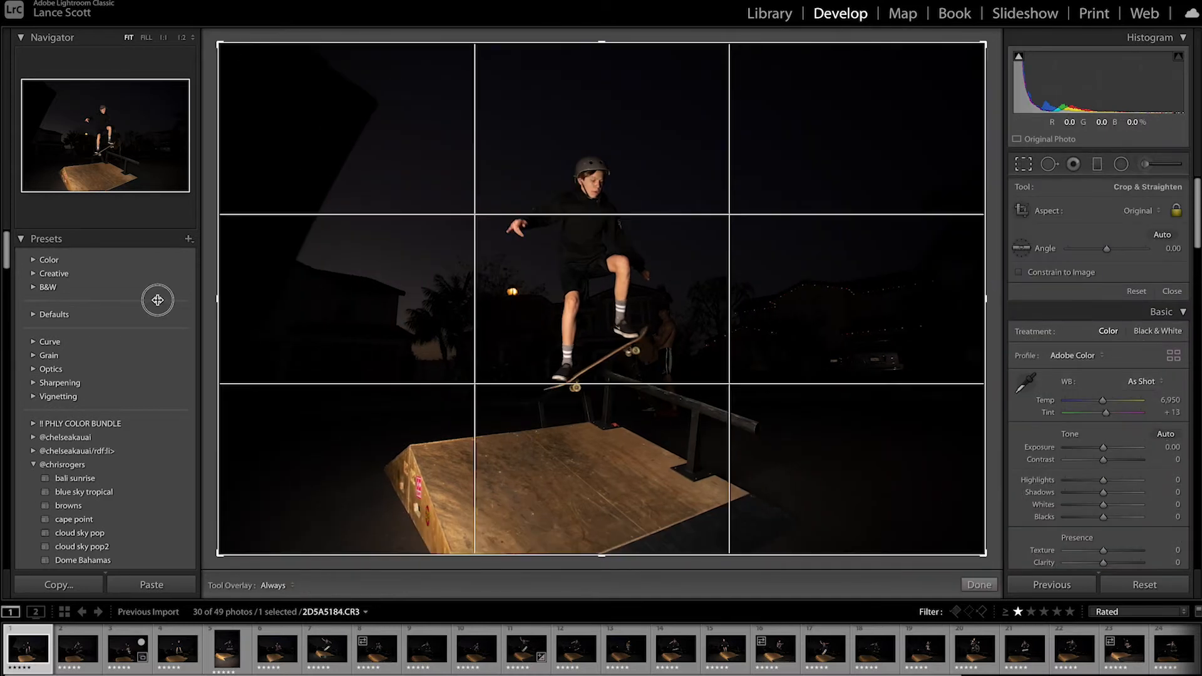
drag(219, 298, 306, 298)
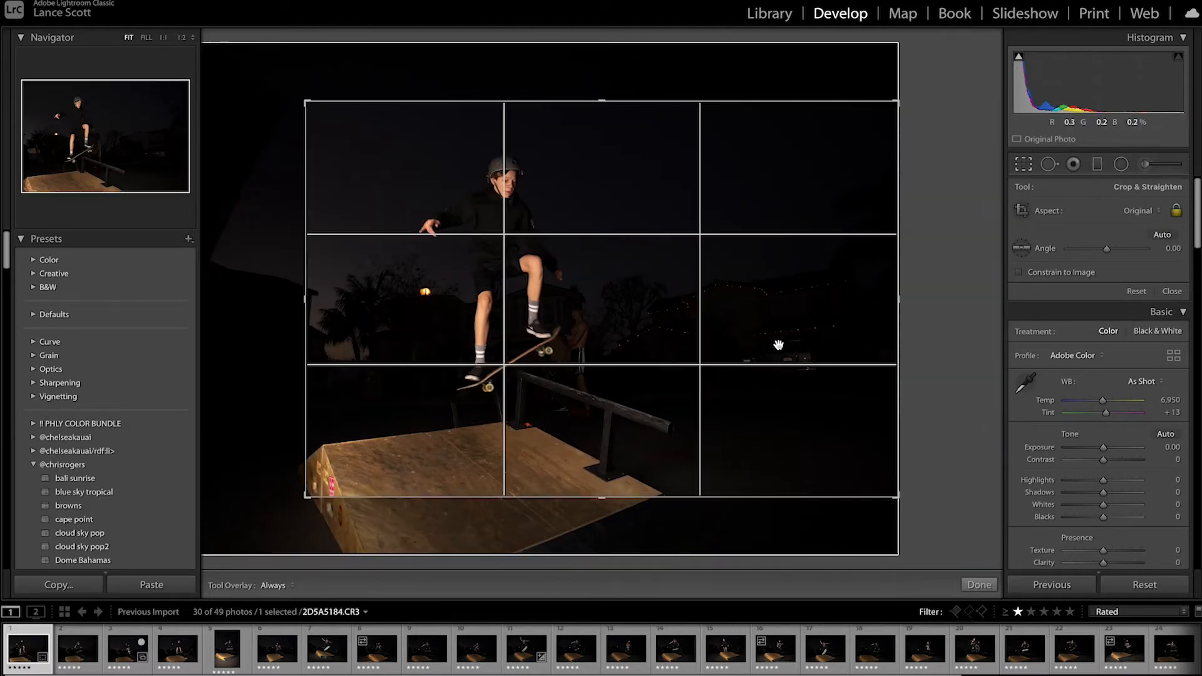
drag(900, 298, 824, 303)
drag(724, 347, 740, 354)
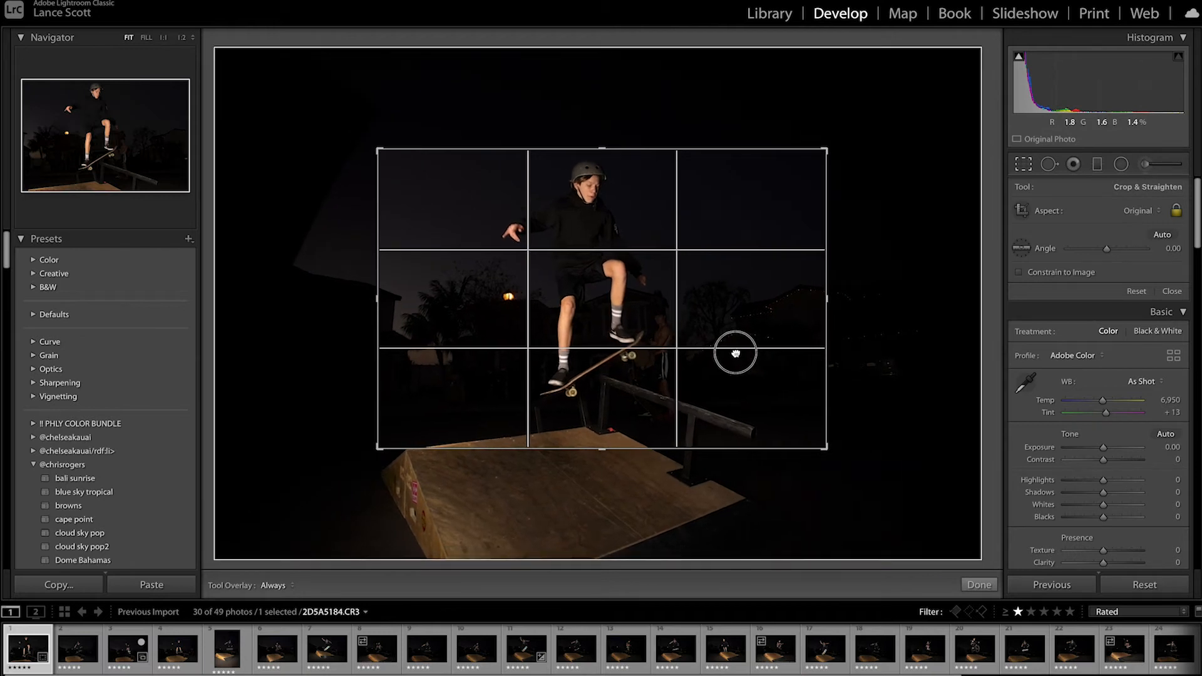
key(Return)
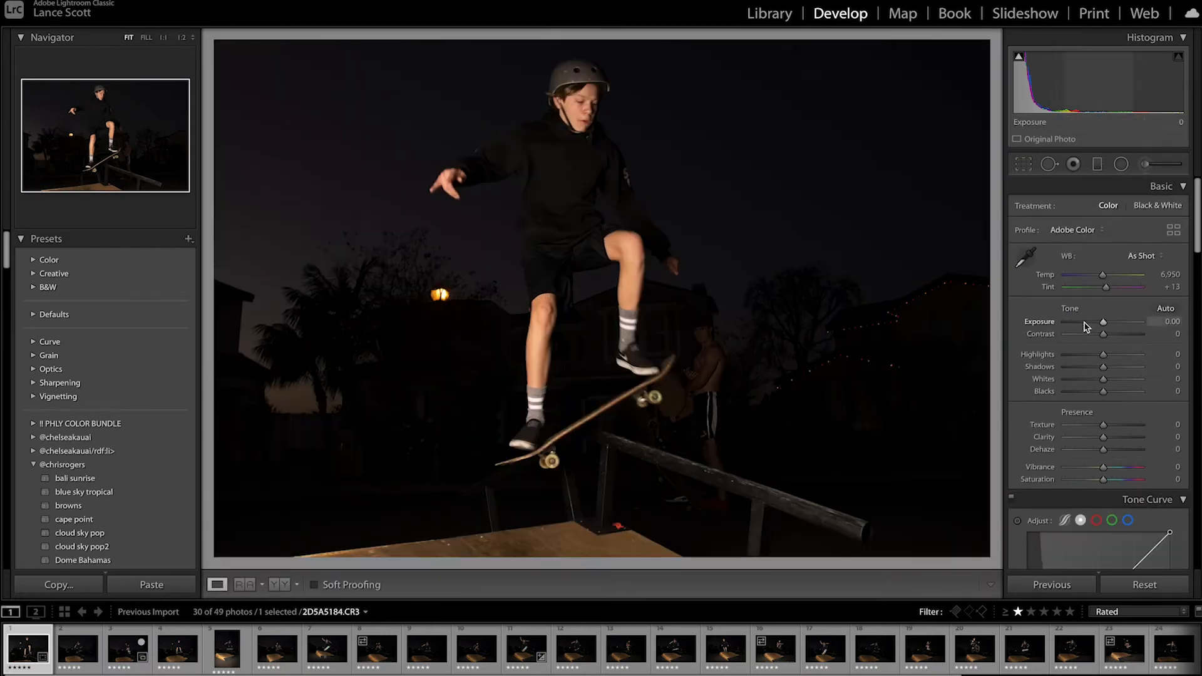
Set Exposure to +0.40, Highlights to −22, Texture to +34, Clarity to +25 and Vibrance to +15.
drag(1106, 324, 1095, 355)
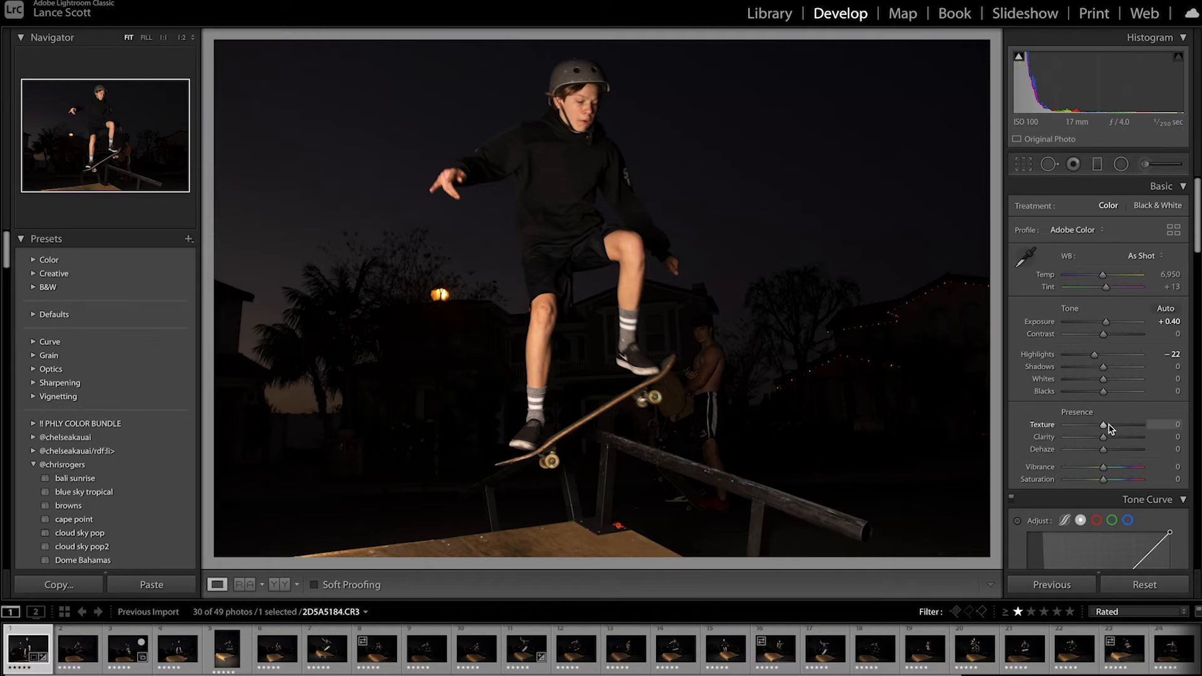
mouse_move(1105, 425)
mouse_down()
mouse_move(1134, 424)
mouse_move(1116, 425)
mouse_move(1115, 441)
mouse_up()
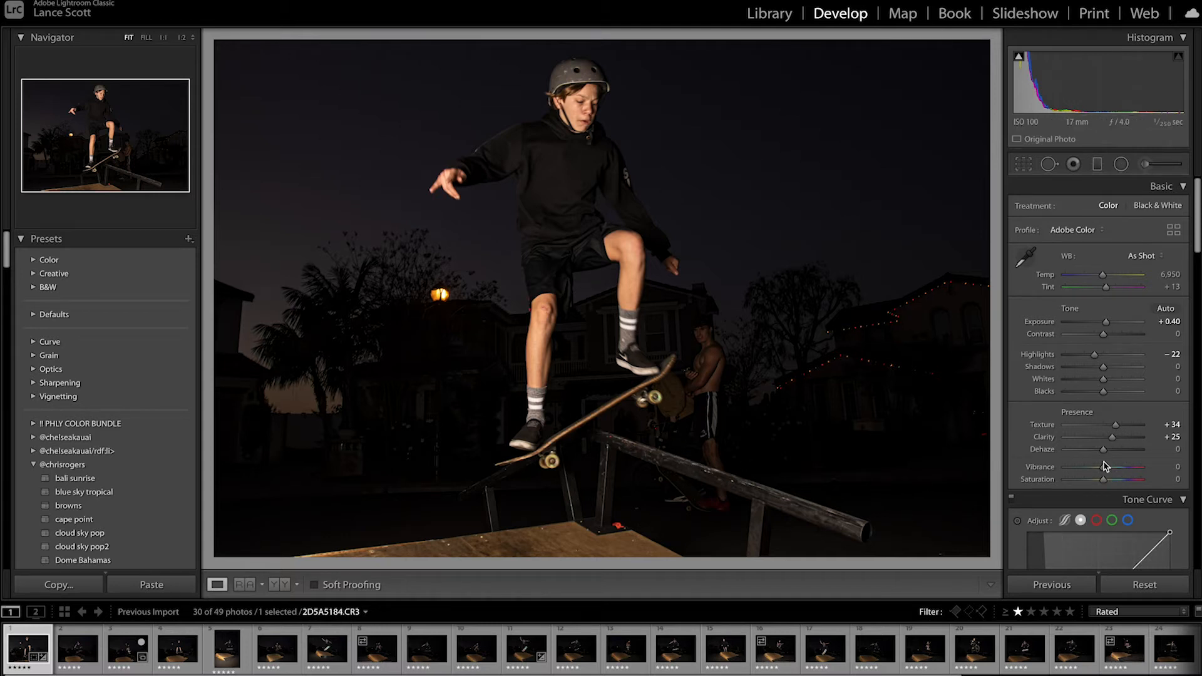
drag(1104, 467, 1106, 470)
Hold the tone curve's black point at input 0, output 0, and set the Yellow saturation to −100.
scroll(1102, 444, down, 3)
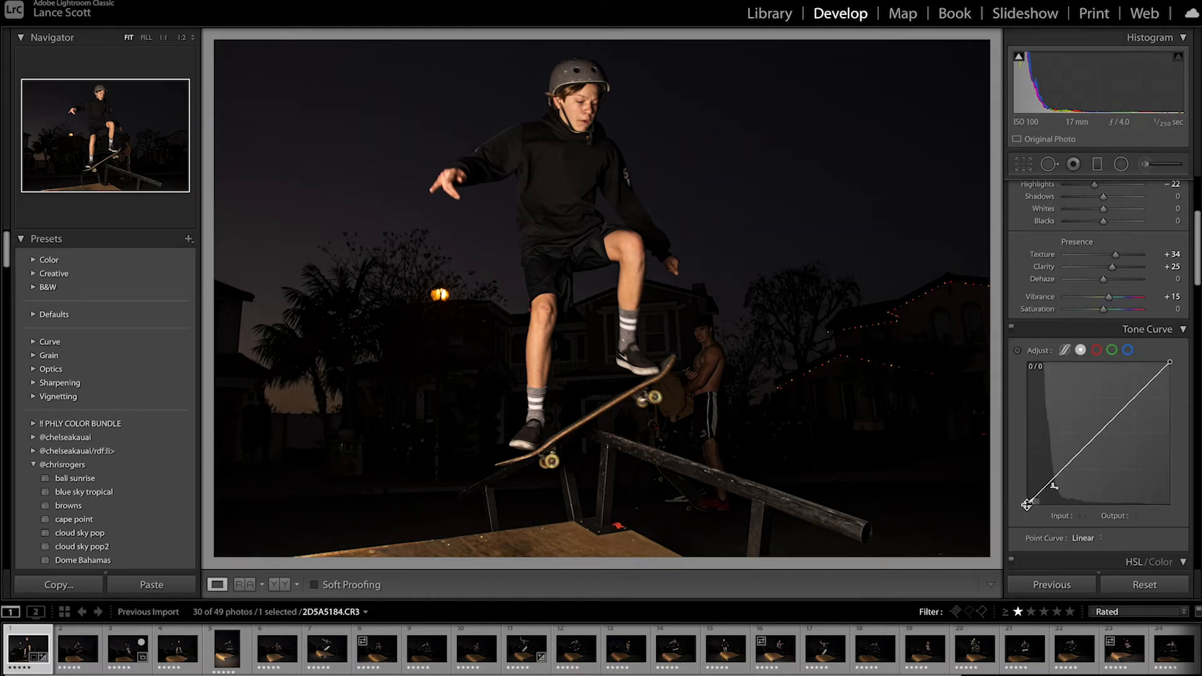
mouse_move(1027, 502)
mouse_down()
mouse_move(1027, 483)
mouse_move(1019, 519)
mouse_up()
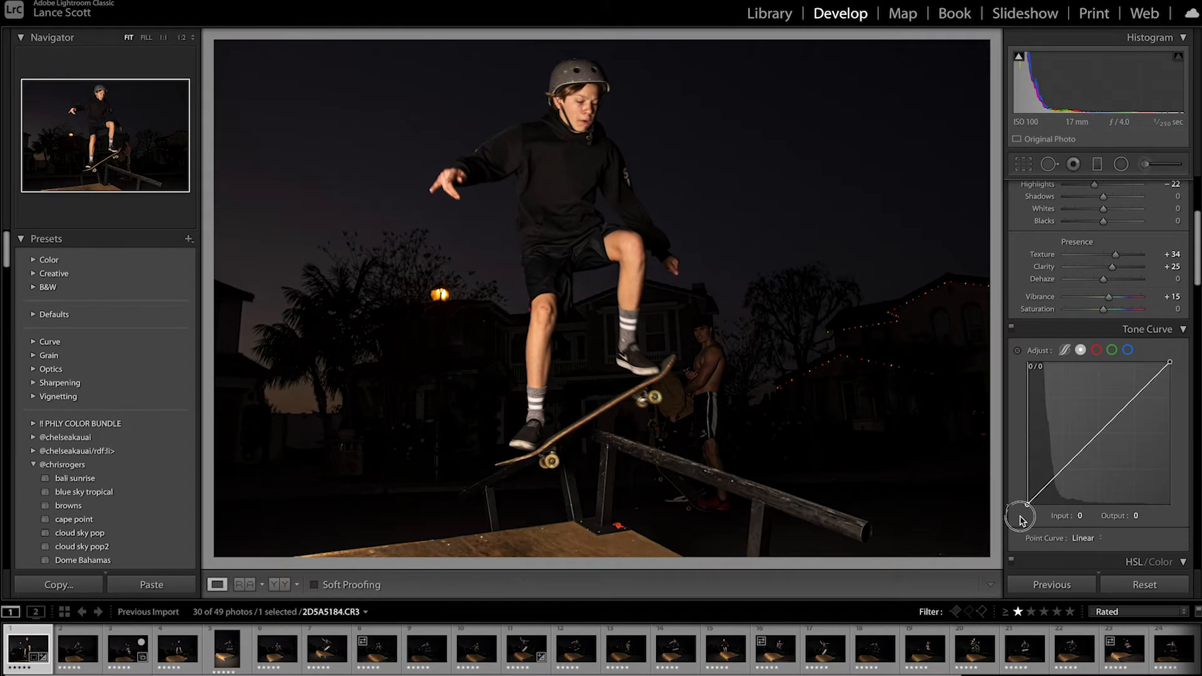
scroll(1020, 521, down, 5)
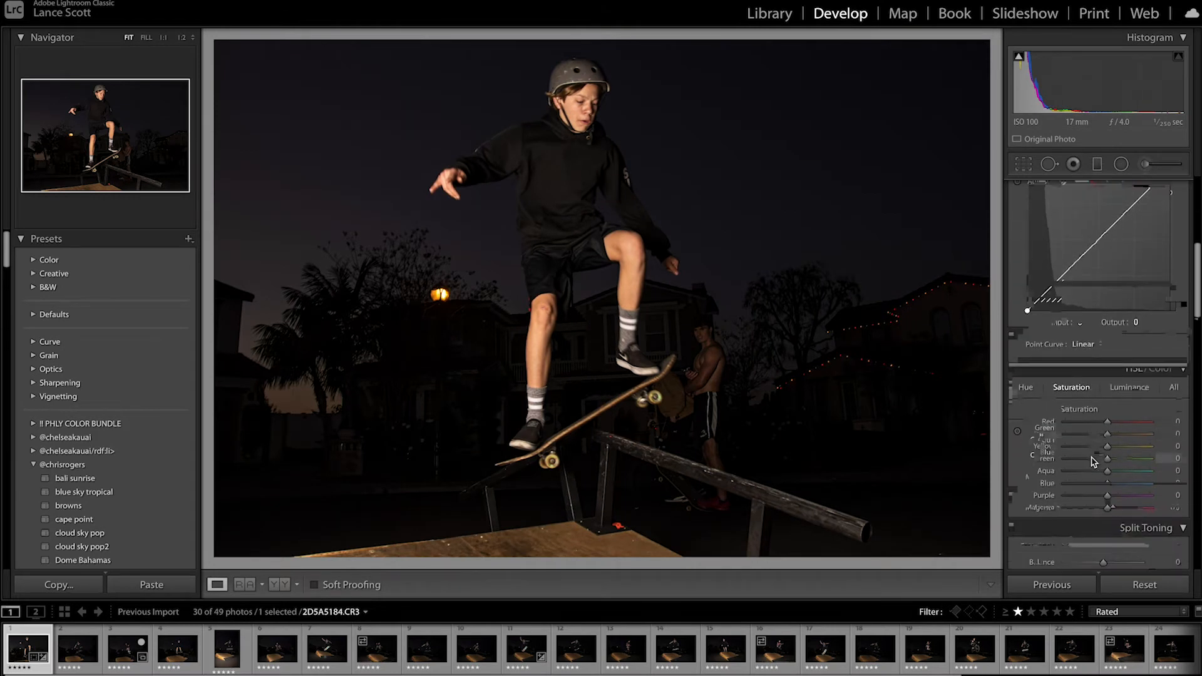
drag(1107, 416, 1017, 416)
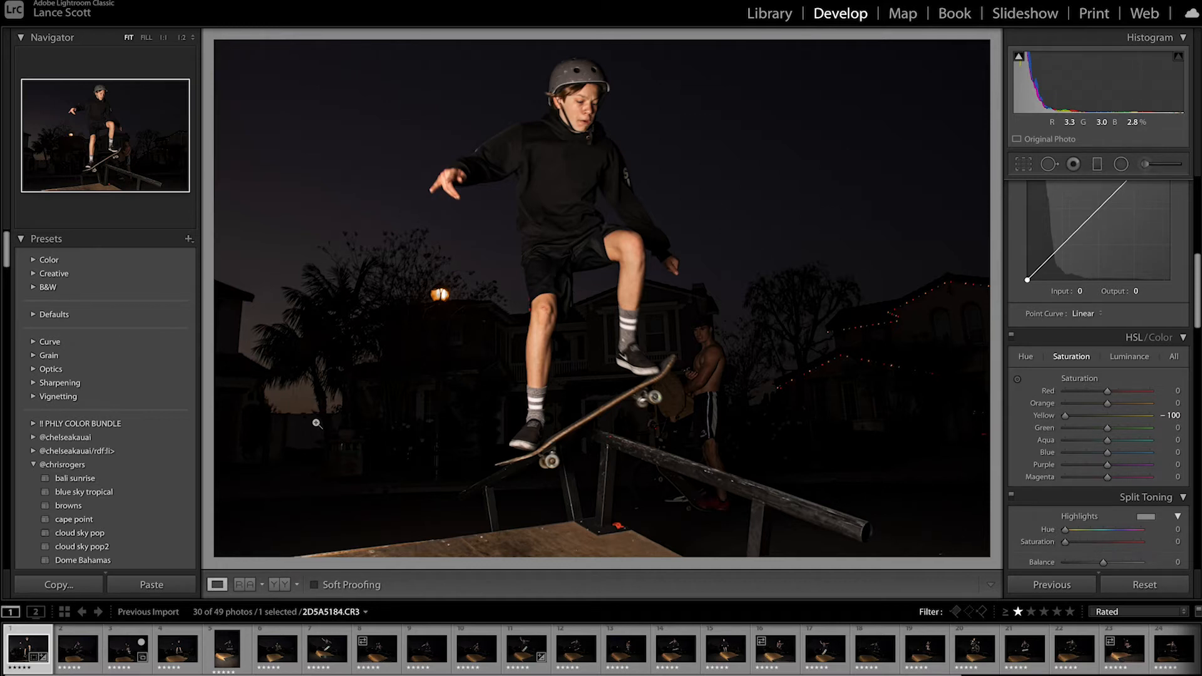
Copy the develop settings without the crop and paste them onto the next photo, 2D5A5185.CR3.
key(super+shift+c)
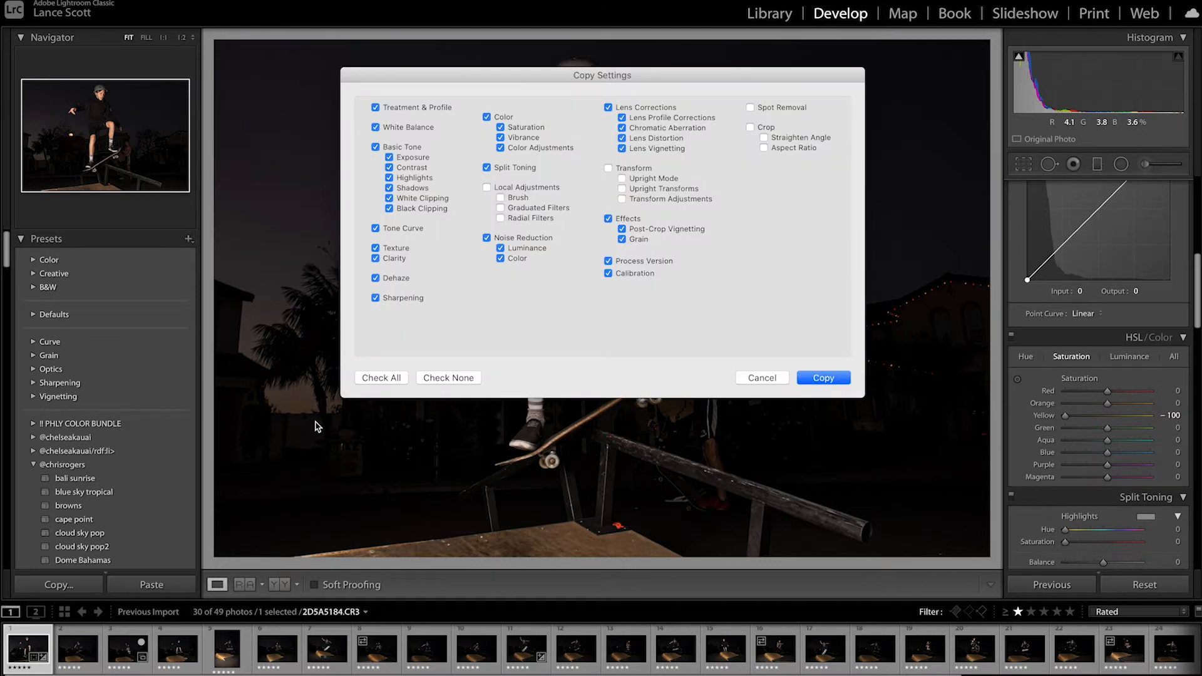
key(Return)
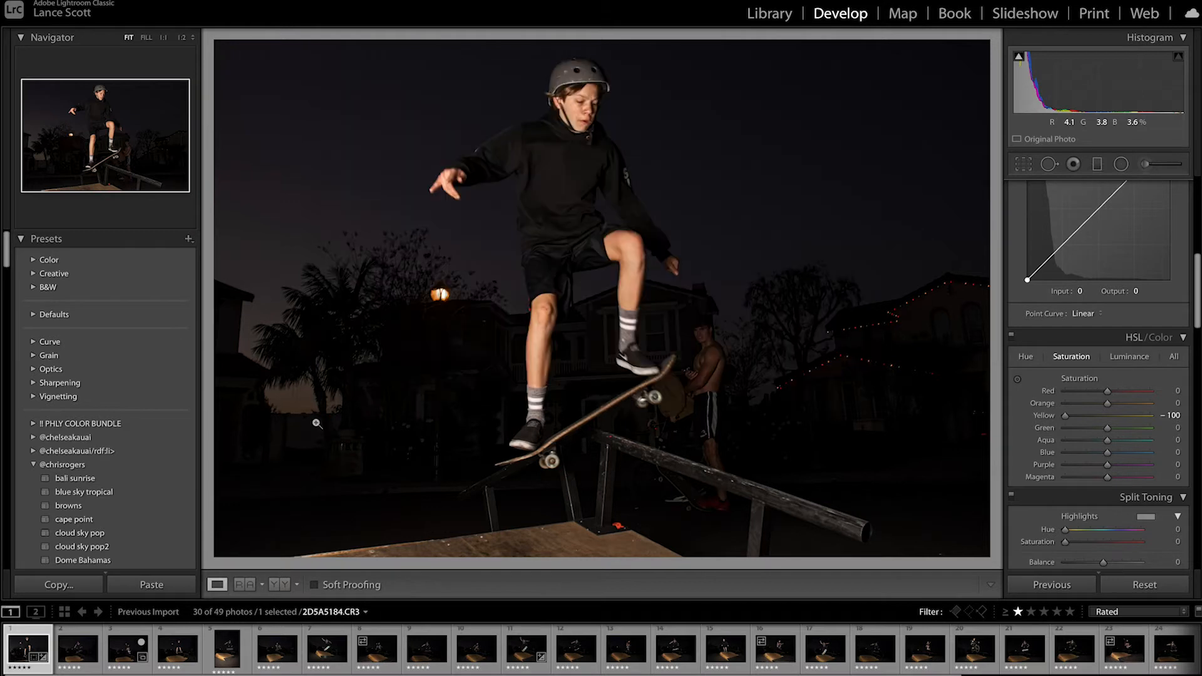
key(Right)
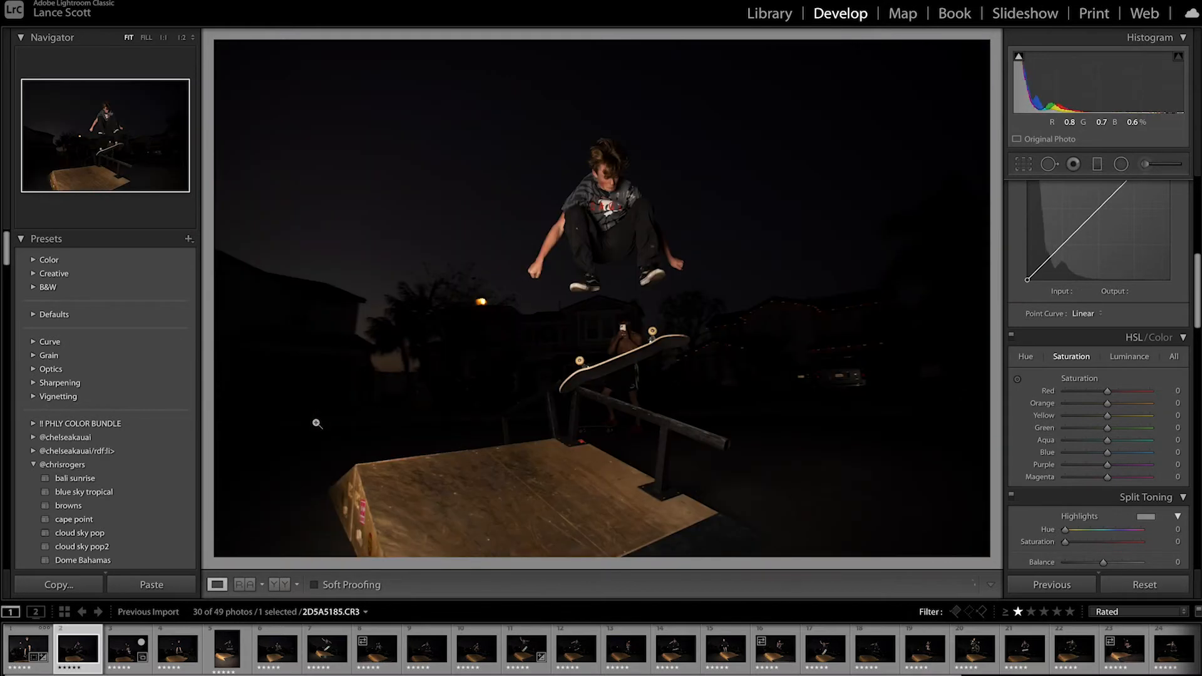
key(super+shift+v)
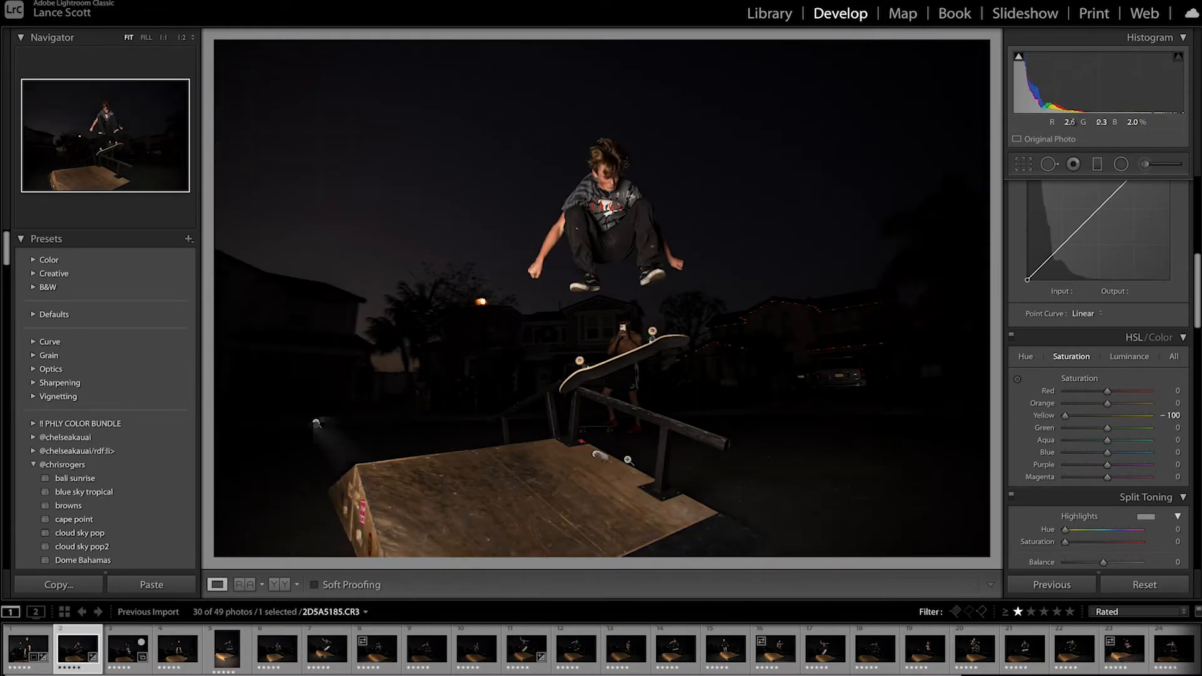
Crop 2D5A5185.CR3 slightly tighter at the original aspect ratio, reframing around the jumping skater and the rail.
click(1024, 164)
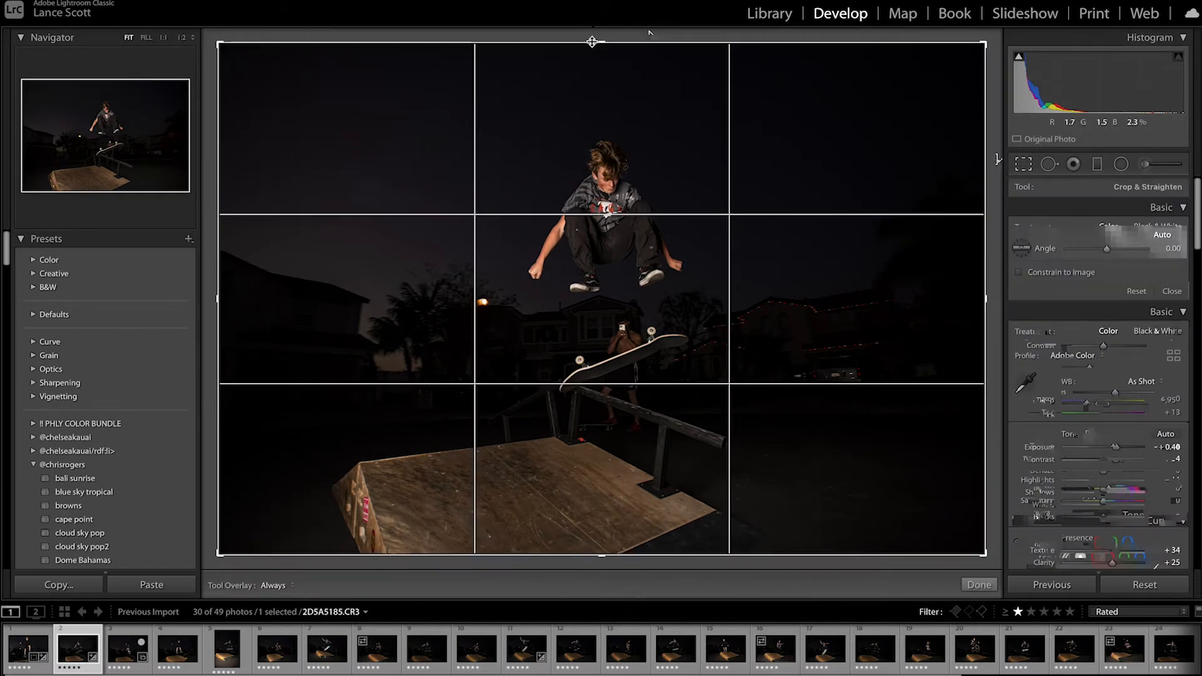
drag(597, 46, 613, 75)
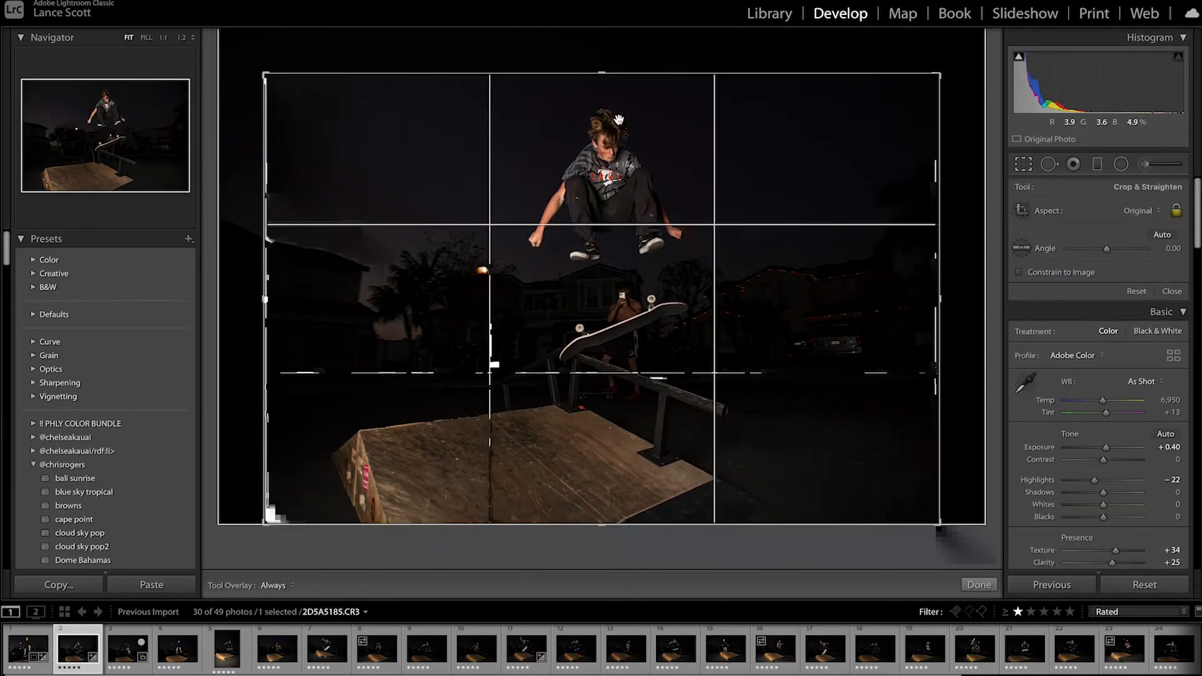
drag(614, 119, 618, 213)
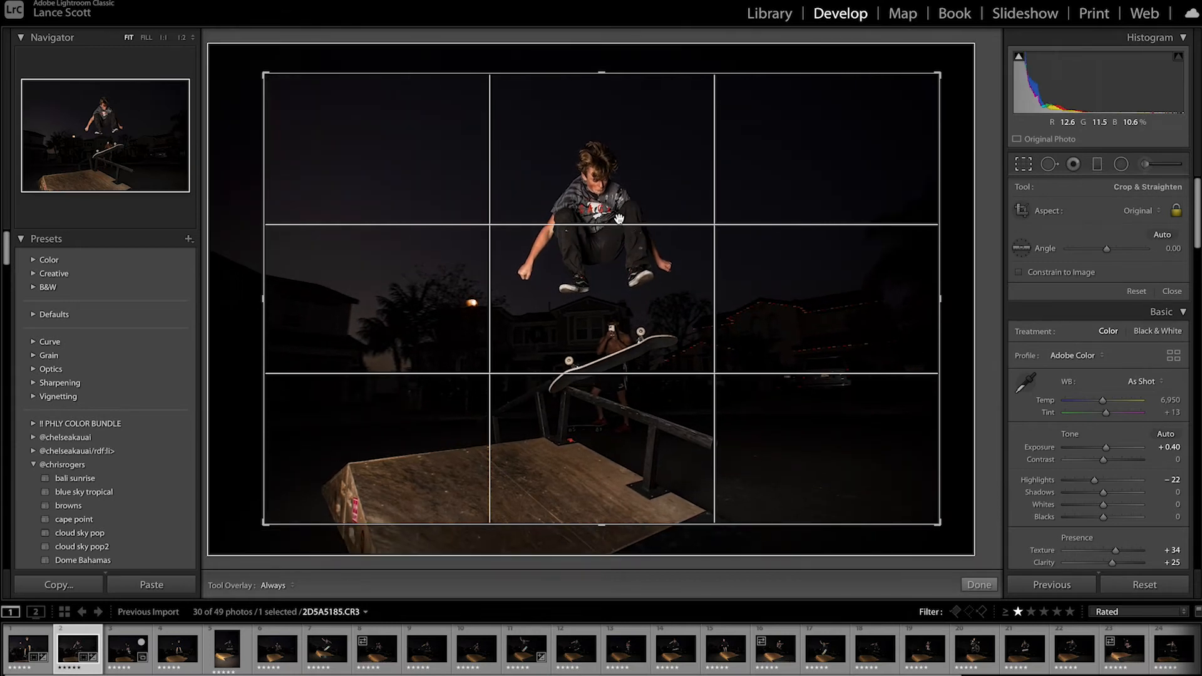
key(Return)
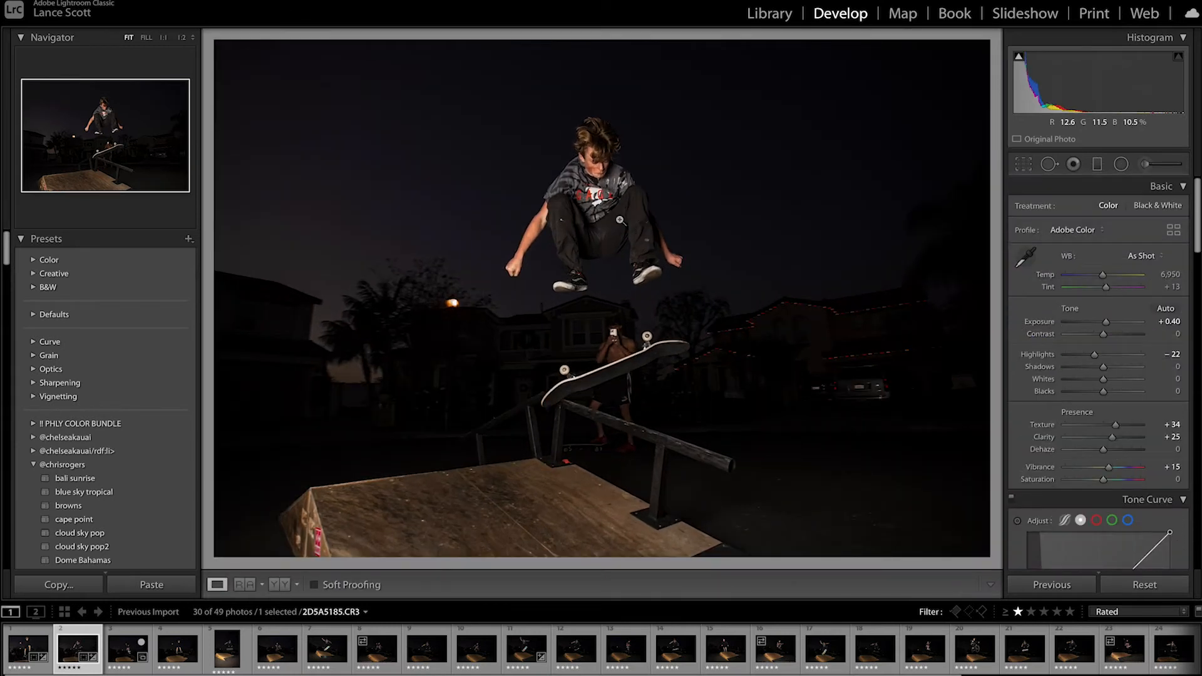
Paste the copied develop settings onto 2D5A5186.CR3 and crop it tighter at the original aspect ratio around the skater and rail.
key(Right)
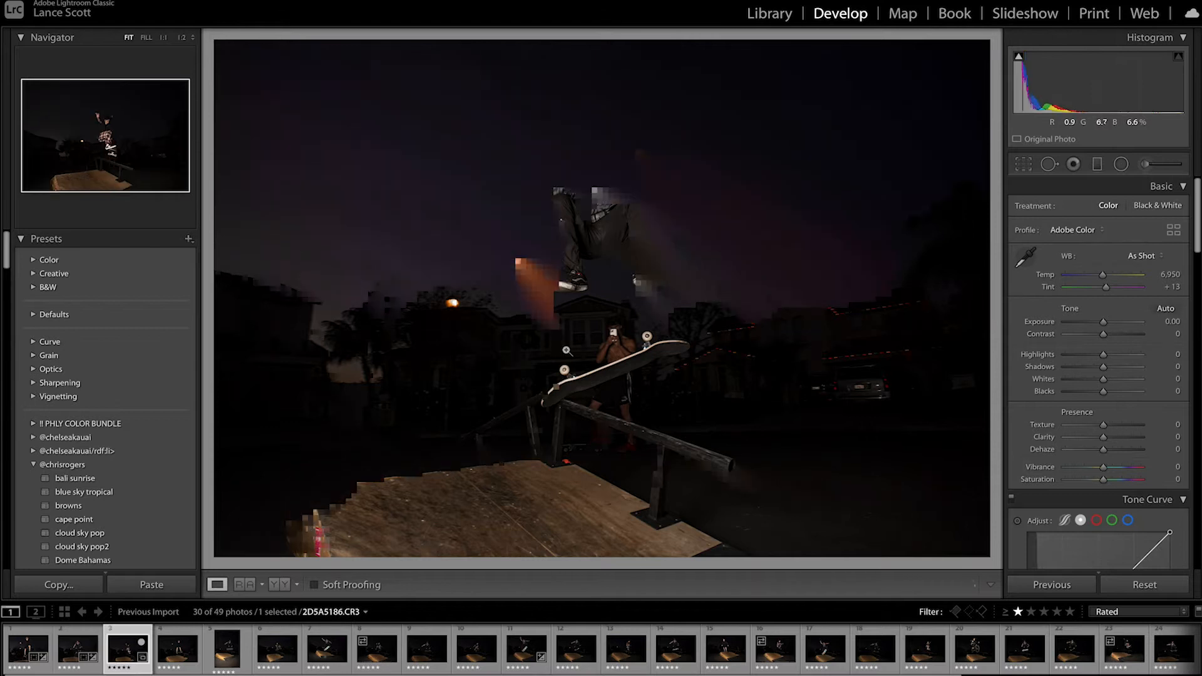
key(ctrl+shift+v)
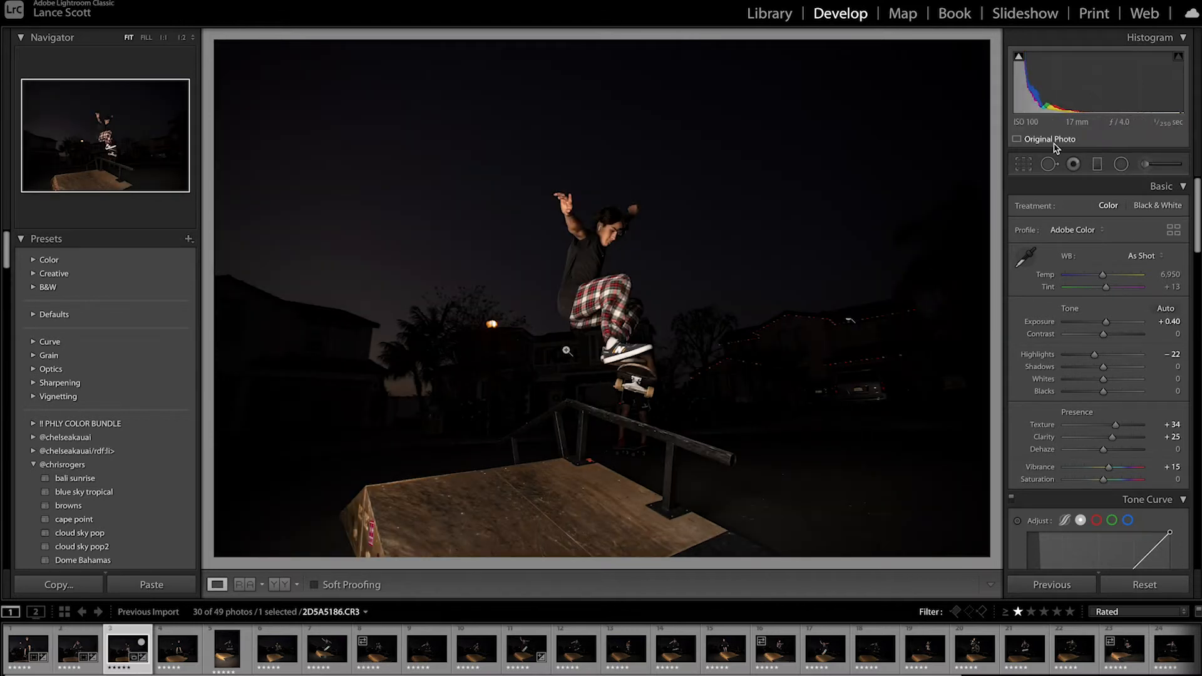
click(1023, 164)
drag(593, 43, 594, 100)
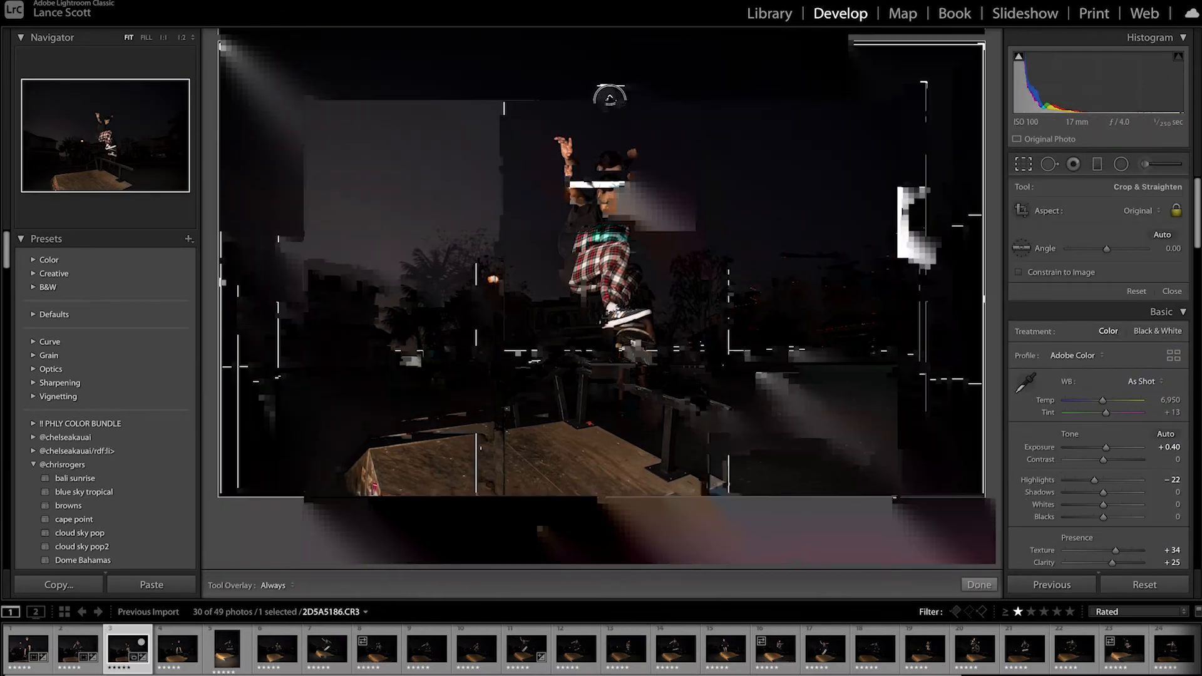
drag(614, 150, 586, 152)
key(Return)
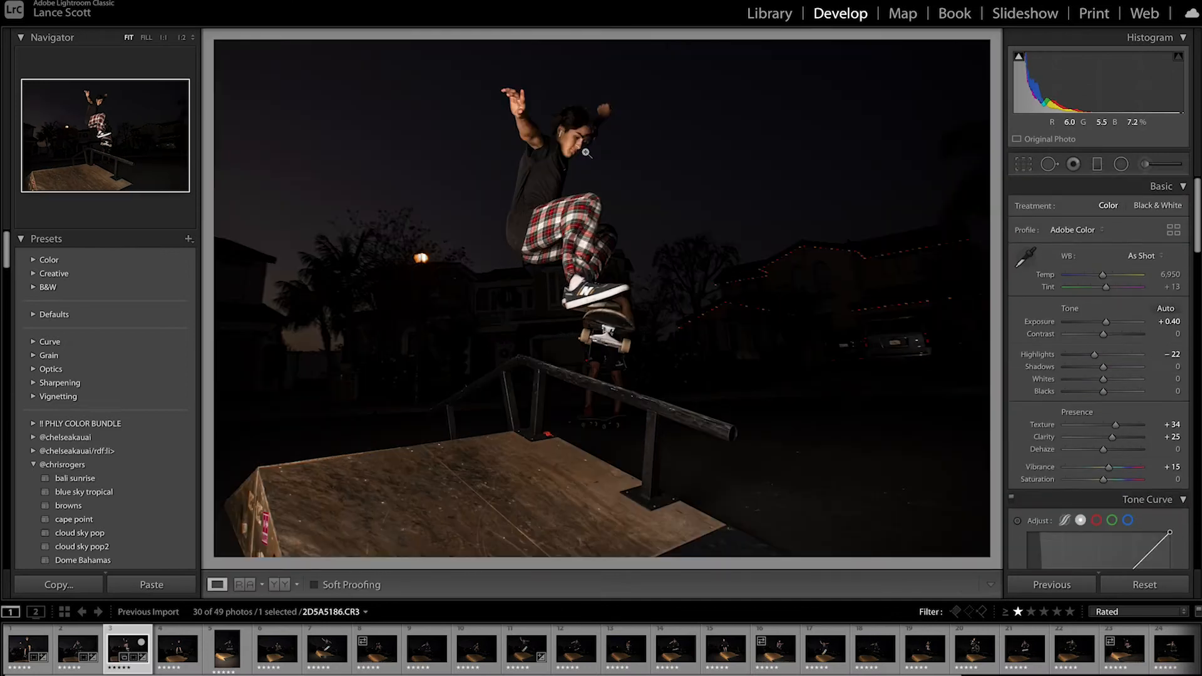
Paste the copied develop settings onto 2D5A5188.CR3 and the vertical photo 2D5A5189.CR3.
key(Right)
key(super+shift+v)
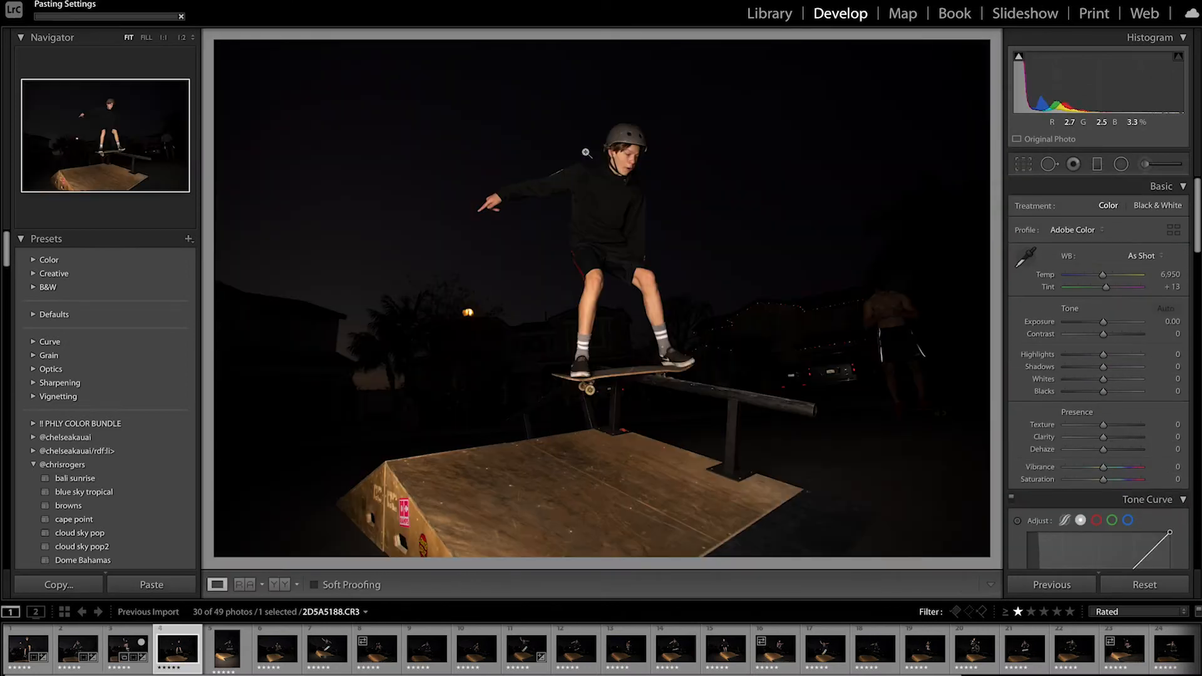
key(Right)
key(super+shift+v)
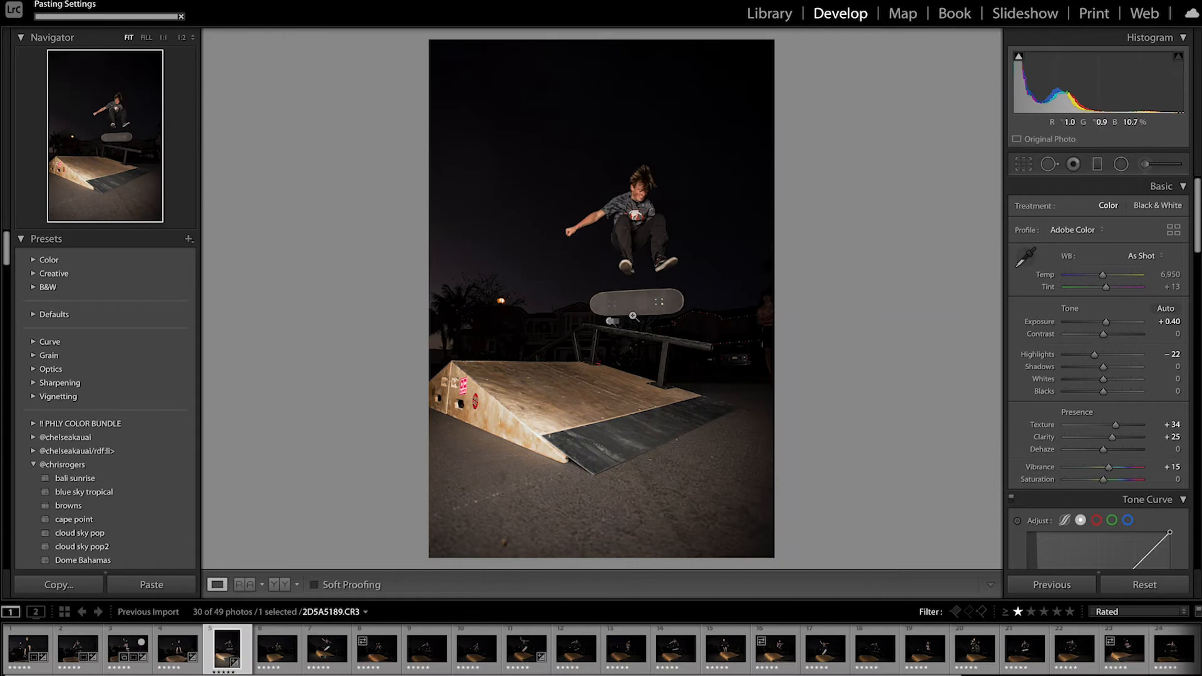
Crop the vertical photo 2D5A5189.CR3 tighter around the skater and ramp at the original aspect ratio, and set its Clarity to +43.
click(1022, 162)
drag(609, 45, 613, 96)
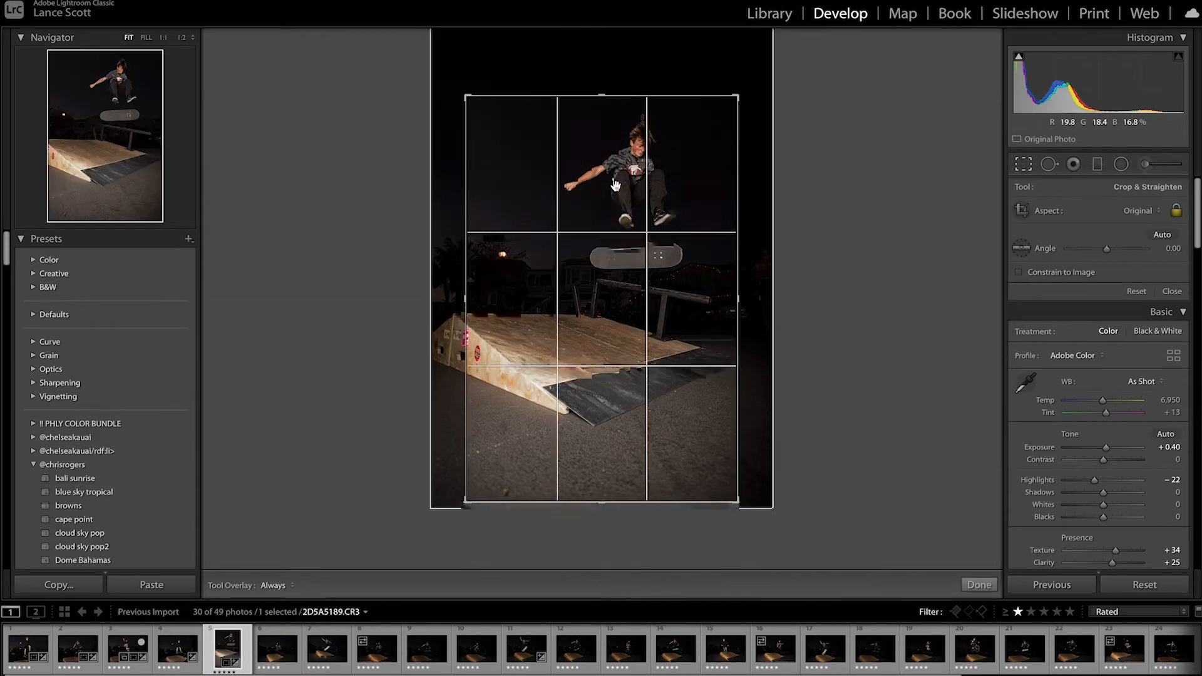
drag(615, 184, 588, 246)
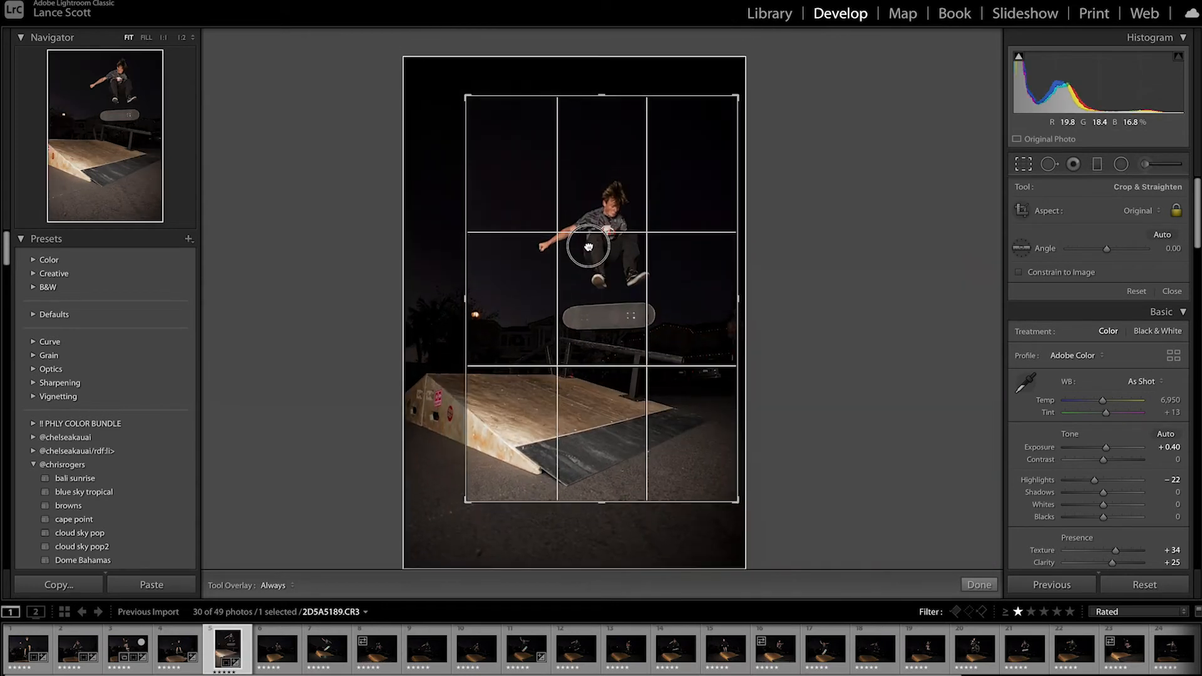
key(Return)
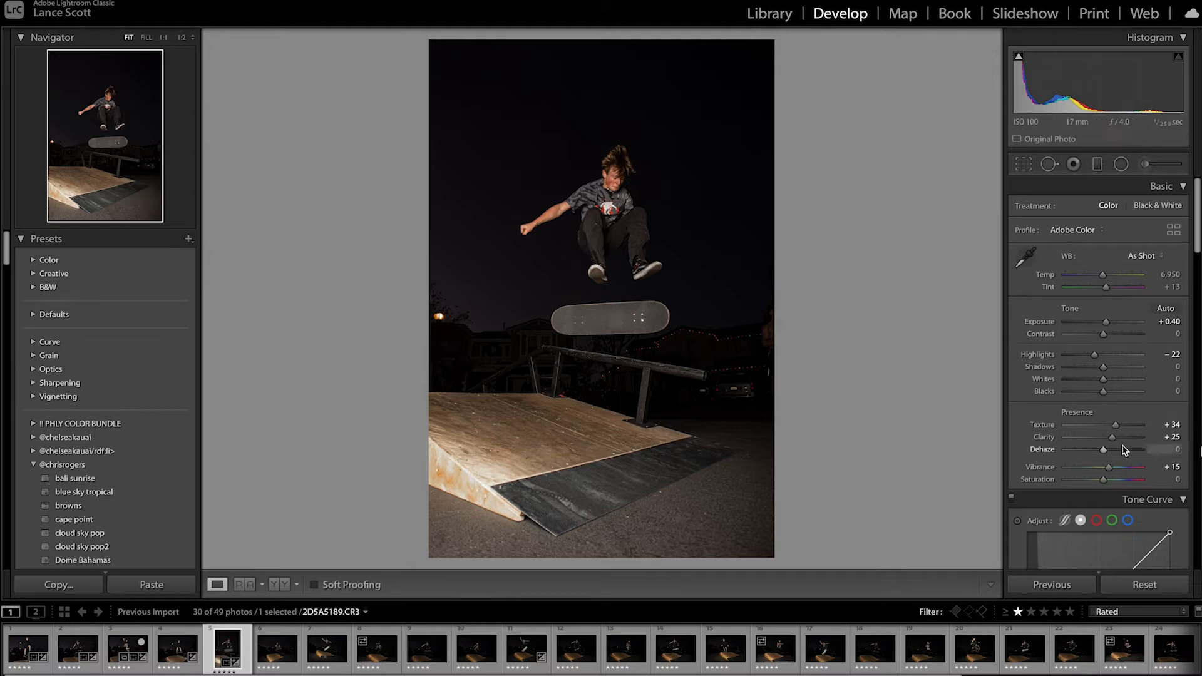
drag(1112, 436, 1122, 438)
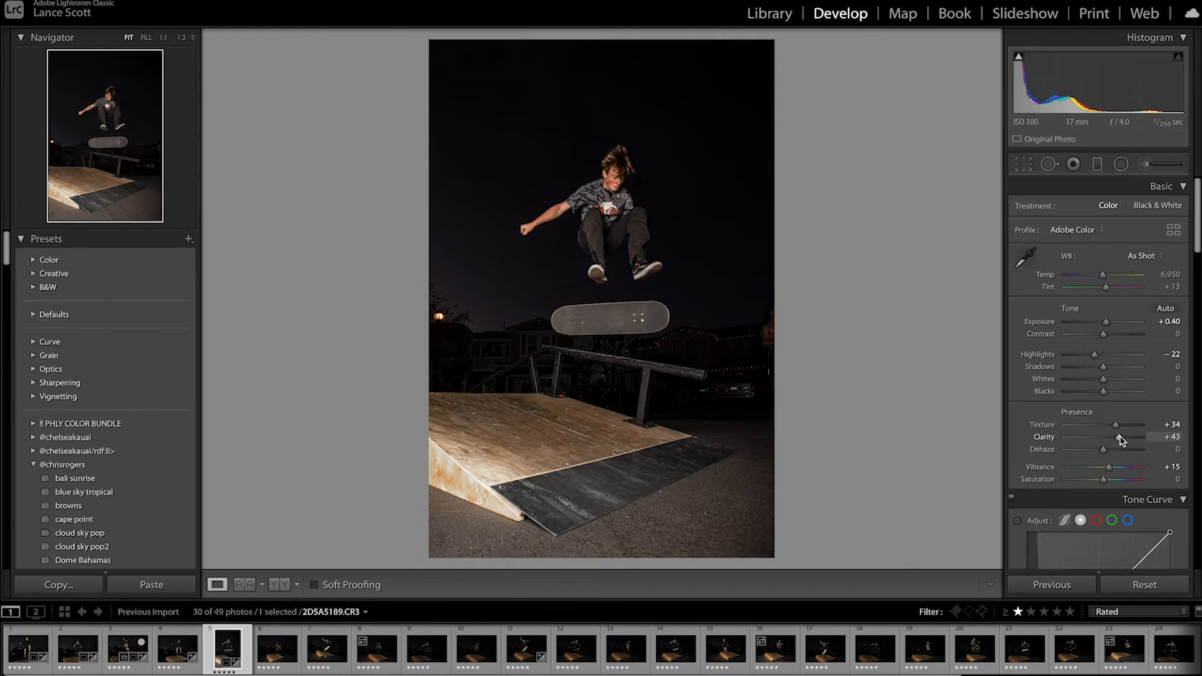
Paste the copied develop settings onto 2D5A5190.CR3 and 2D5A5191.CR3.
key(Right)
key(ctrl+shift+v)
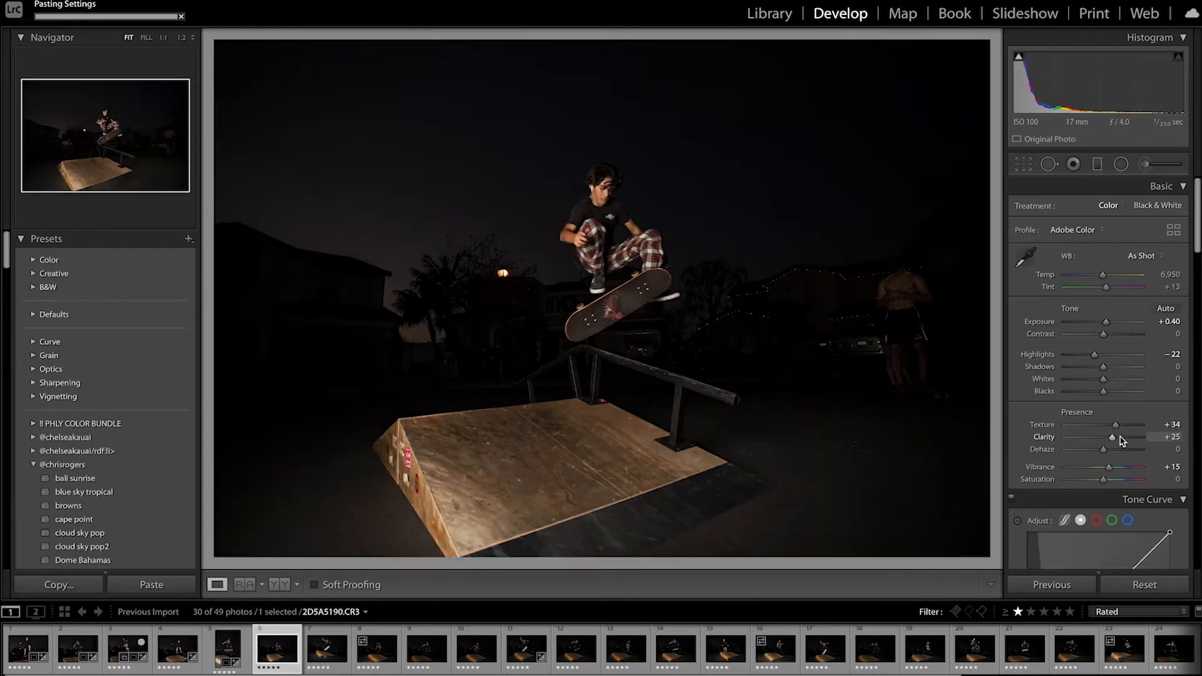
key(Right)
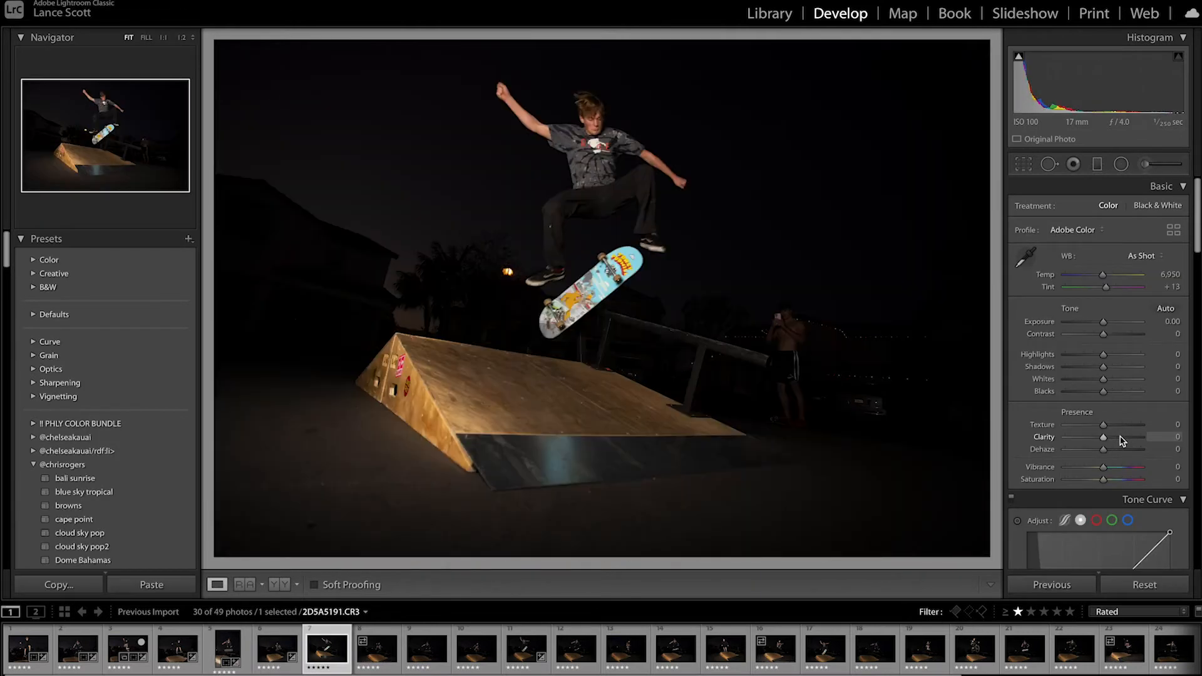
key(ctrl+shift+v)
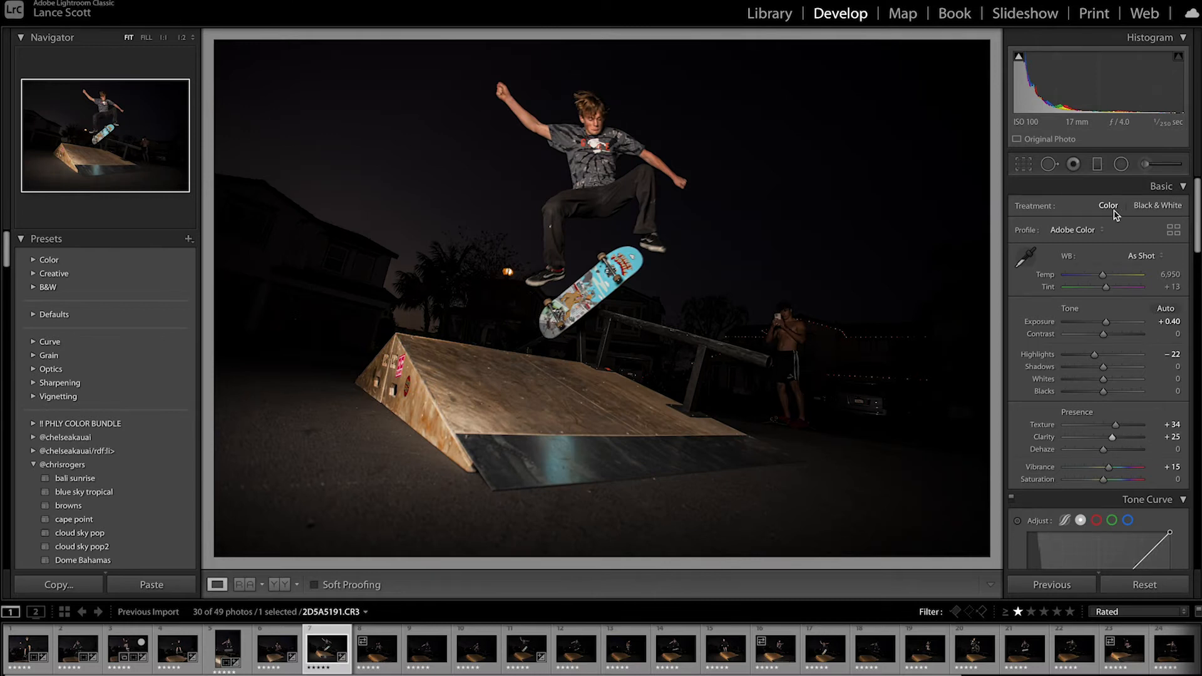
Straighten 2D5A5191.CR3 by rotating its crop to an angle of about −6.74.
key(r)
drag(981, 180, 986, 128)
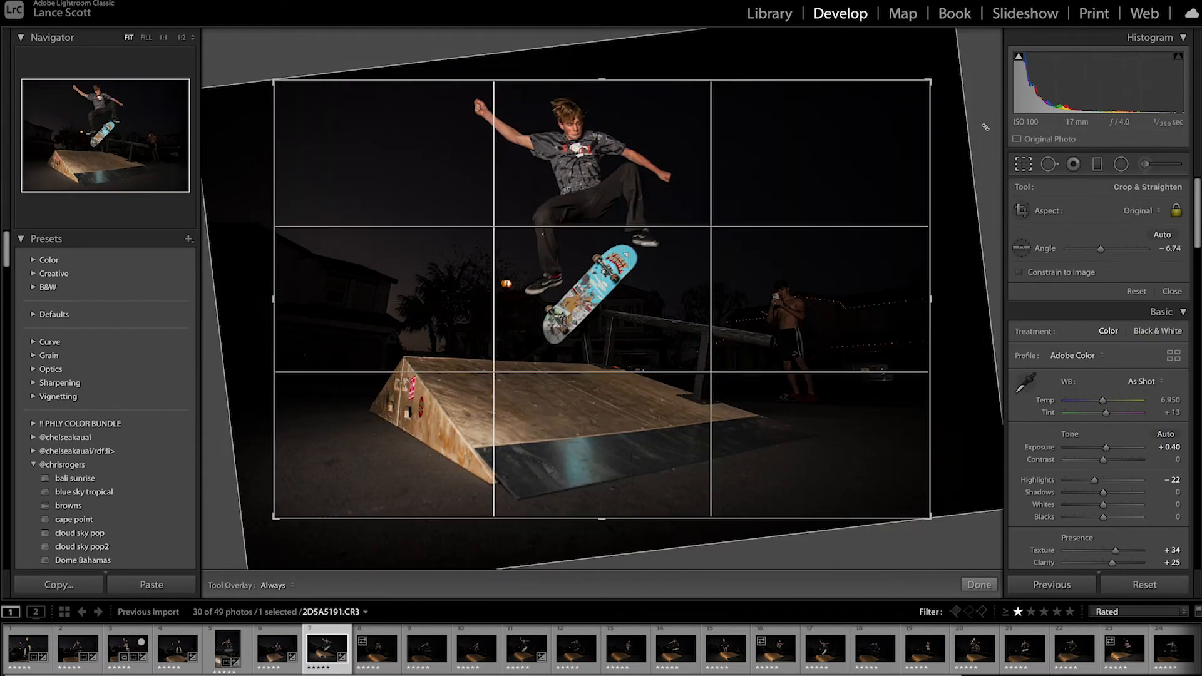
key(Return)
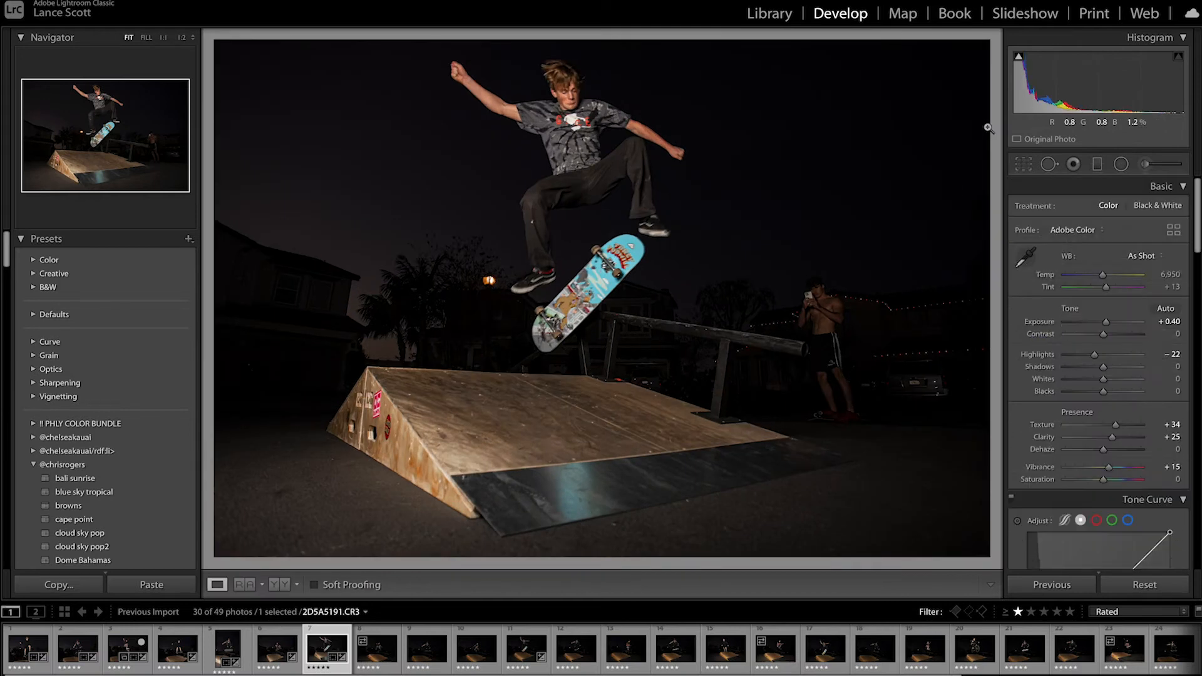
Return to 2D5A5190.CR3, reapply the copied settings and check its framing with the crop overlay.
click(269, 658)
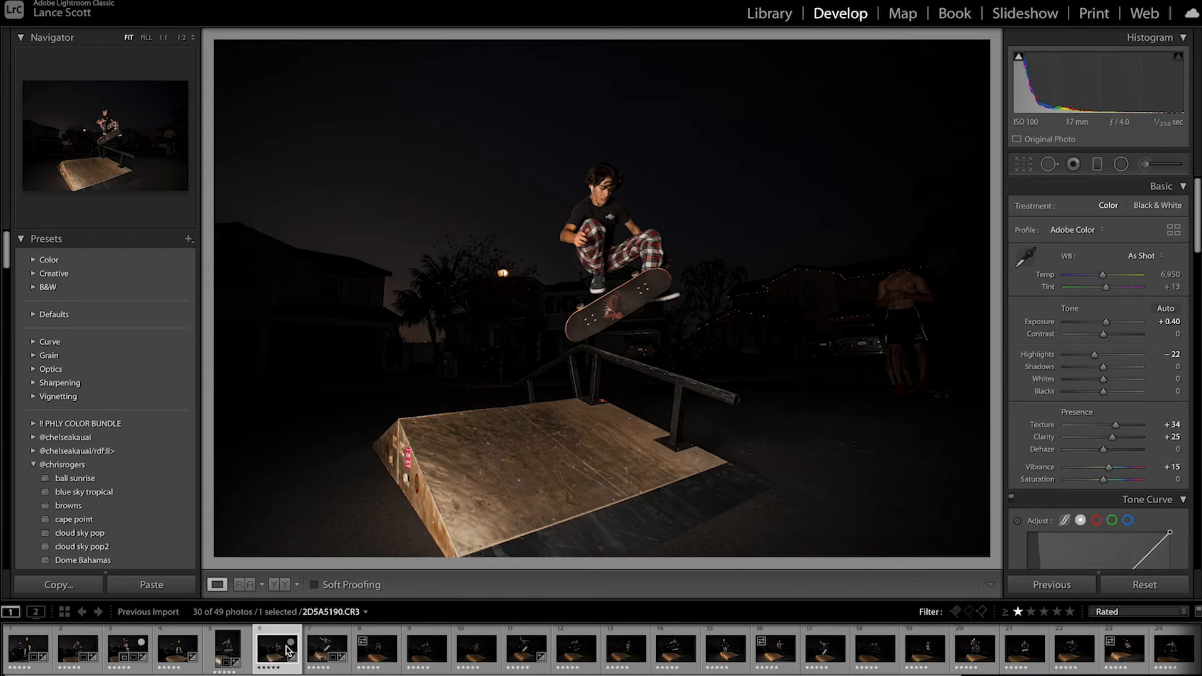
key(ctrl+shift+v)
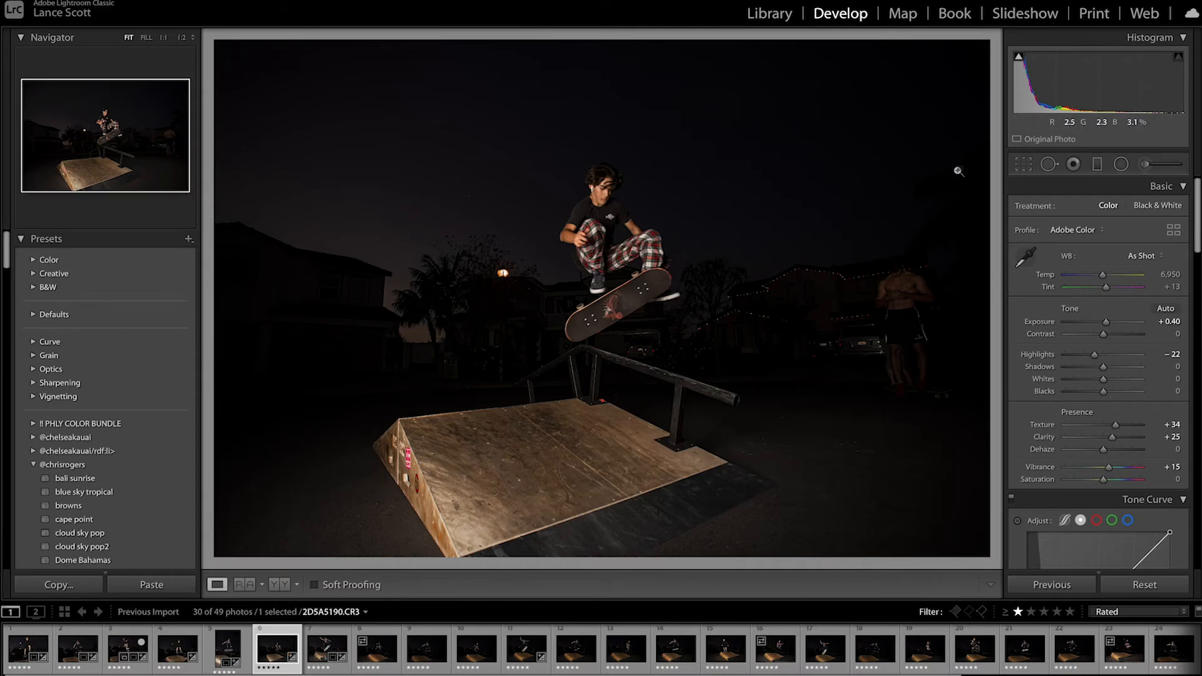
click(1023, 164)
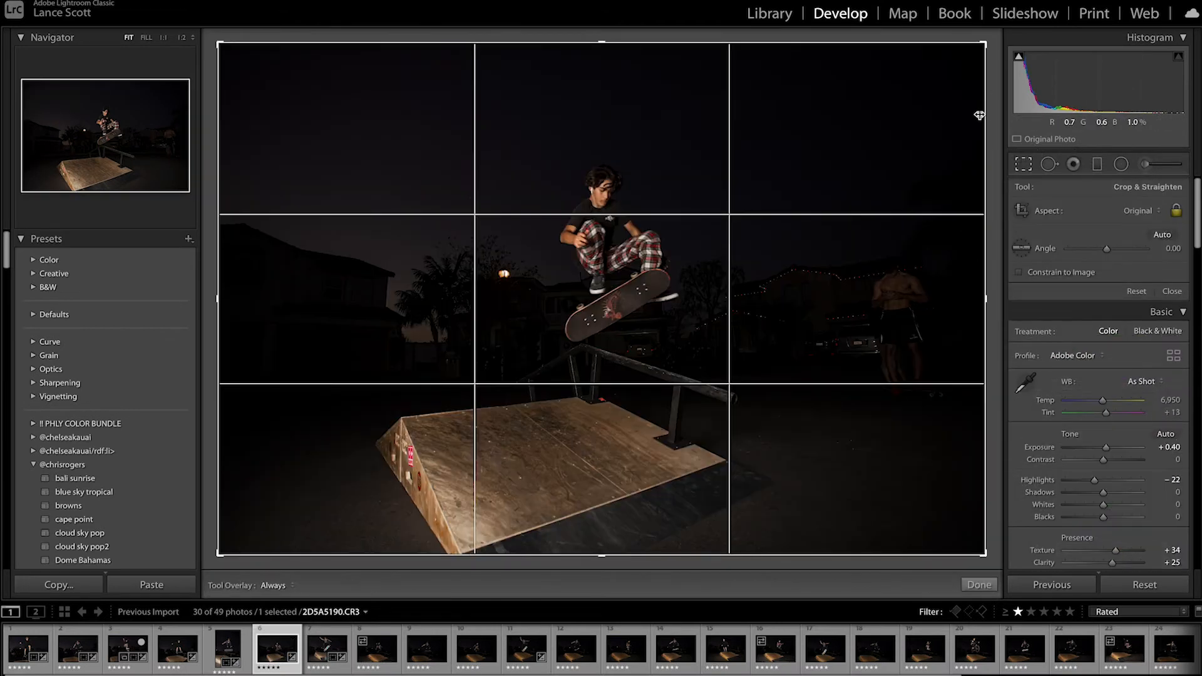
key(Return)
Paste the copied develop settings onto 2D5A5194.CR3 and straighten it with a crop angle of about −2.39.
key(Right)
key(Right)
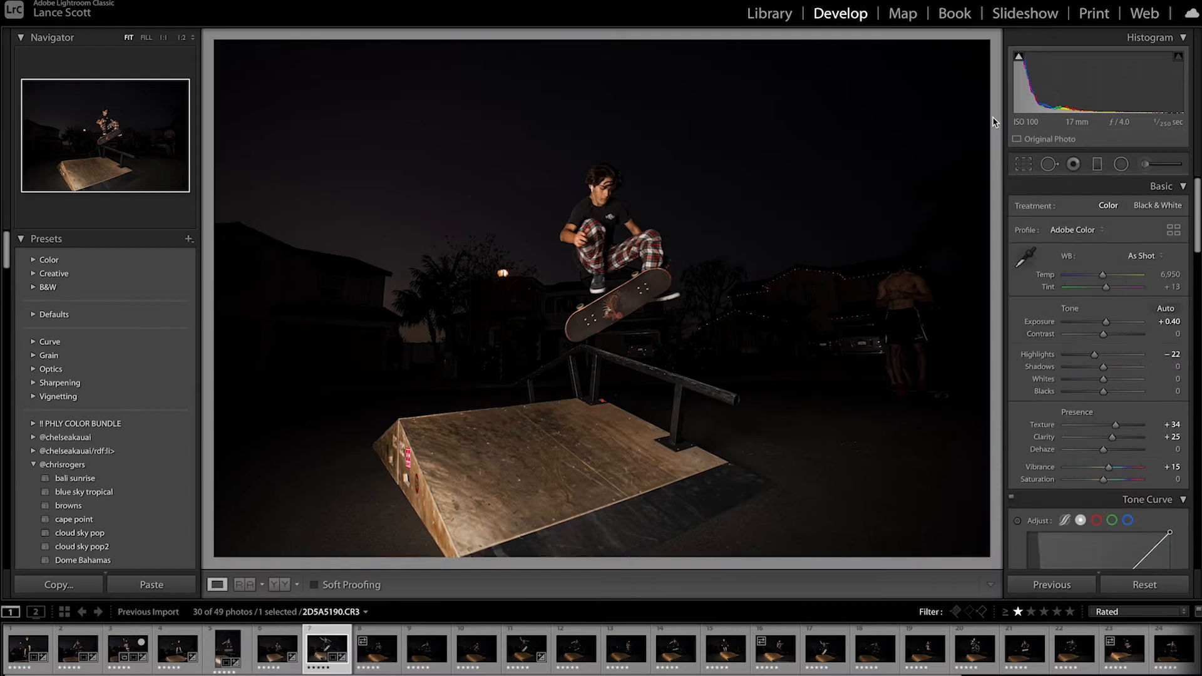
key(ctrl+v)
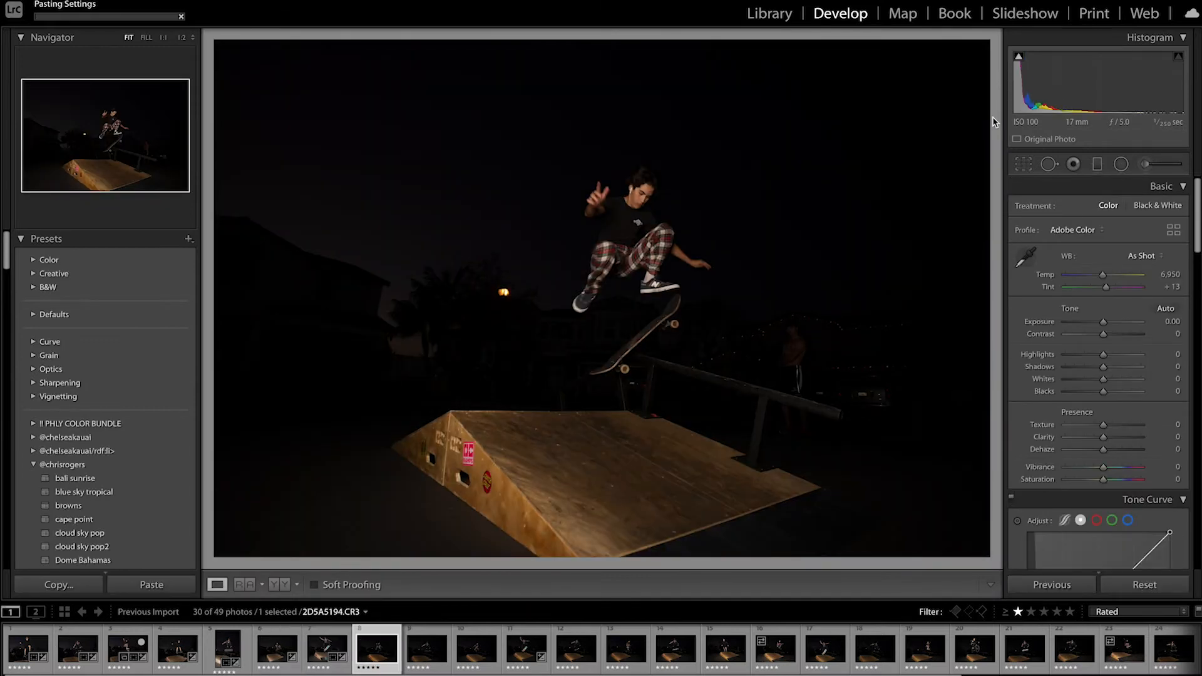
click(1024, 164)
drag(988, 197, 994, 178)
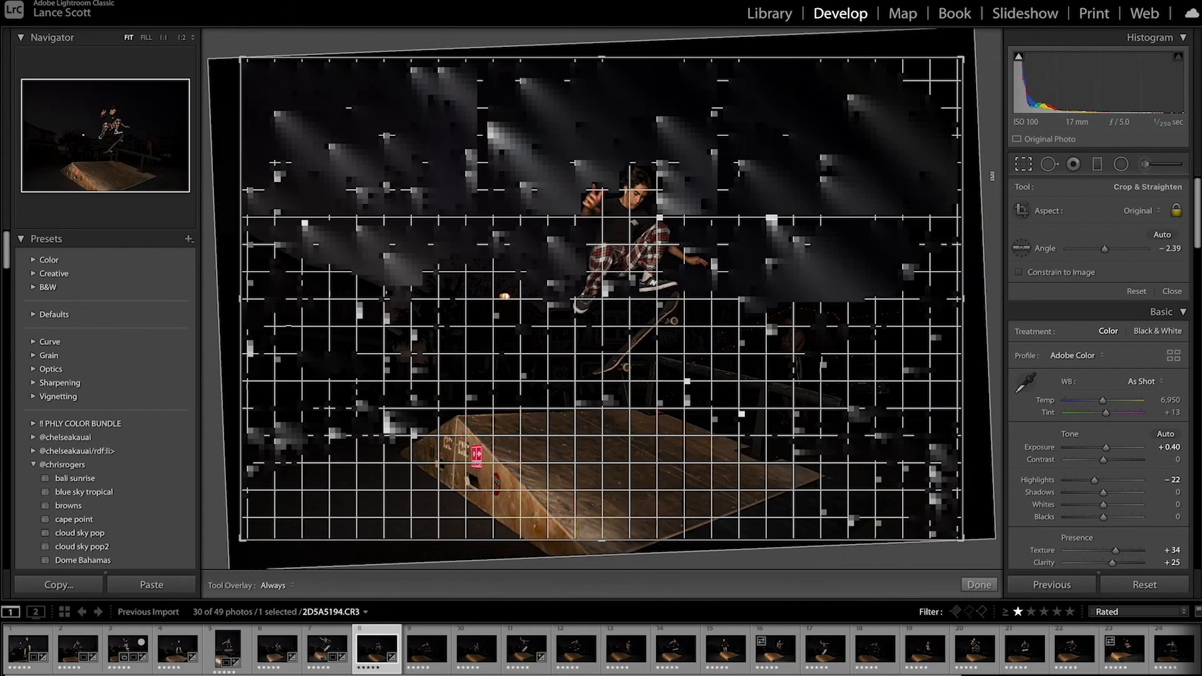
key(Return)
Paste the copied develop settings onto 2D5A5195.CR3 and raise its Exposure to +0.90.
key(Right)
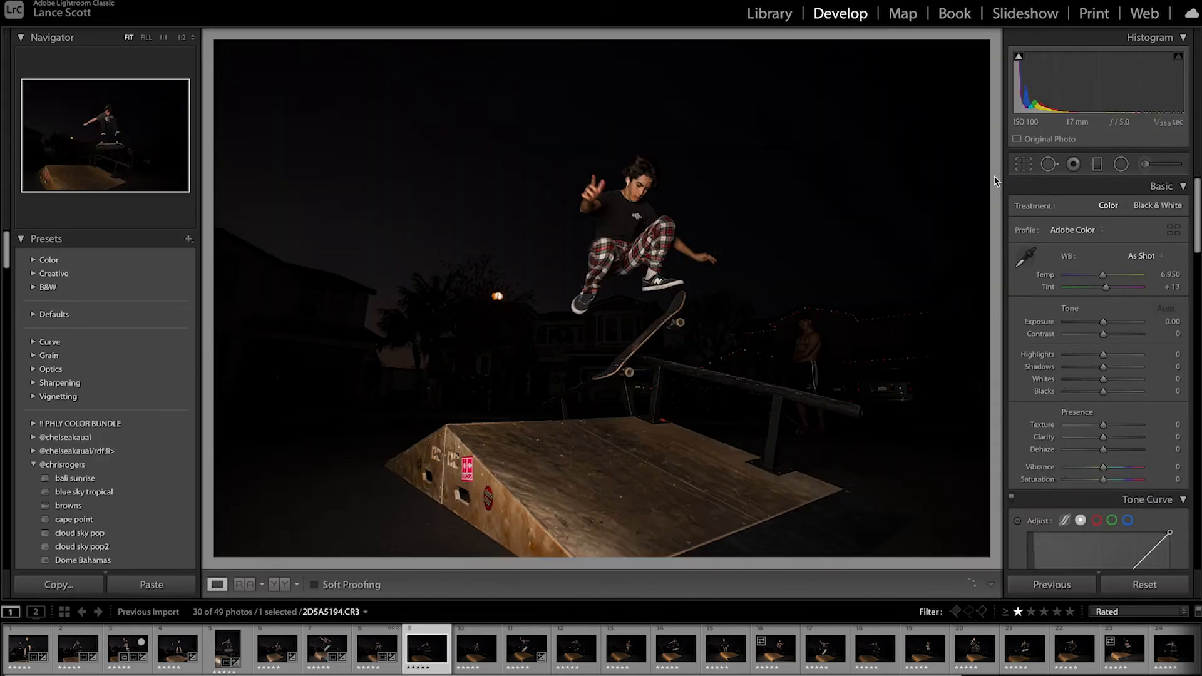
key(ctrl+v)
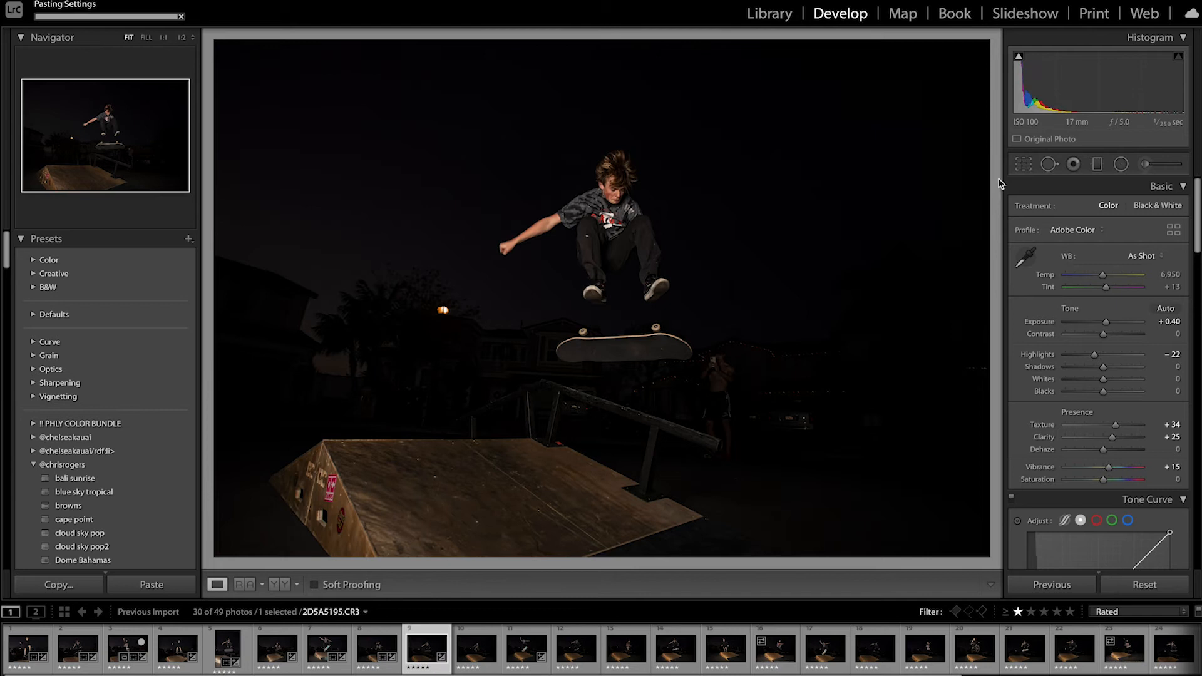
drag(1107, 321, 1109, 322)
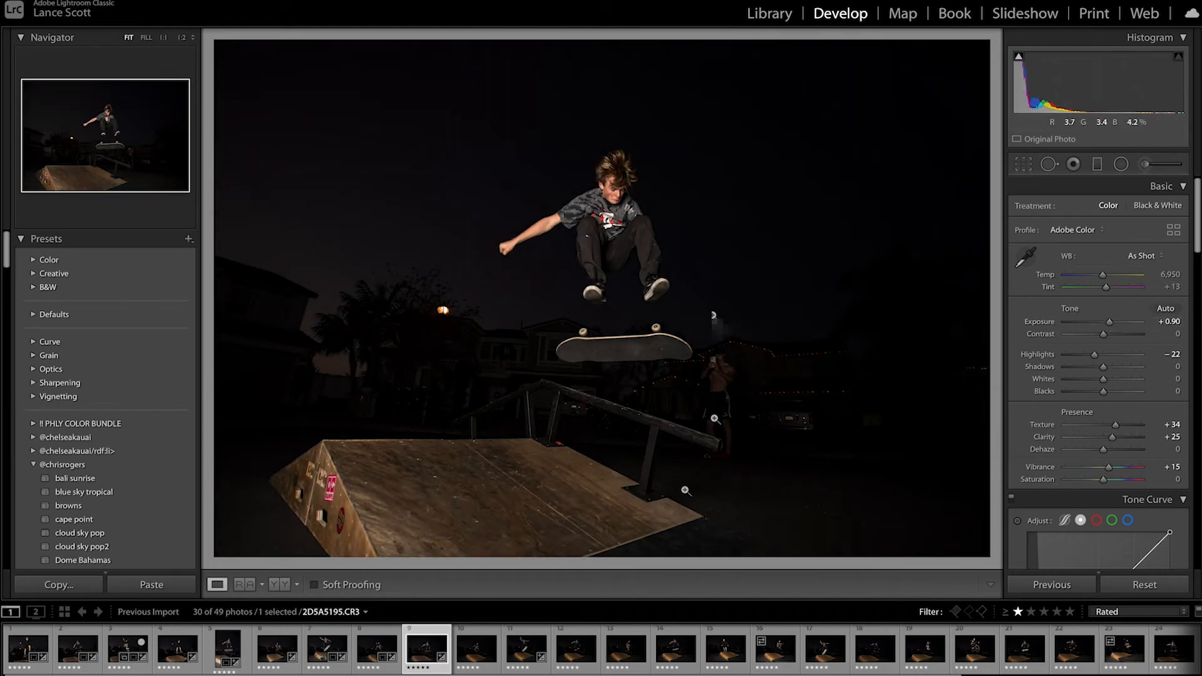
Paste the copied develop settings onto each photo from 2D5A5196.CR3 through 2D5A5201.CR3 in turn.
key(Right)
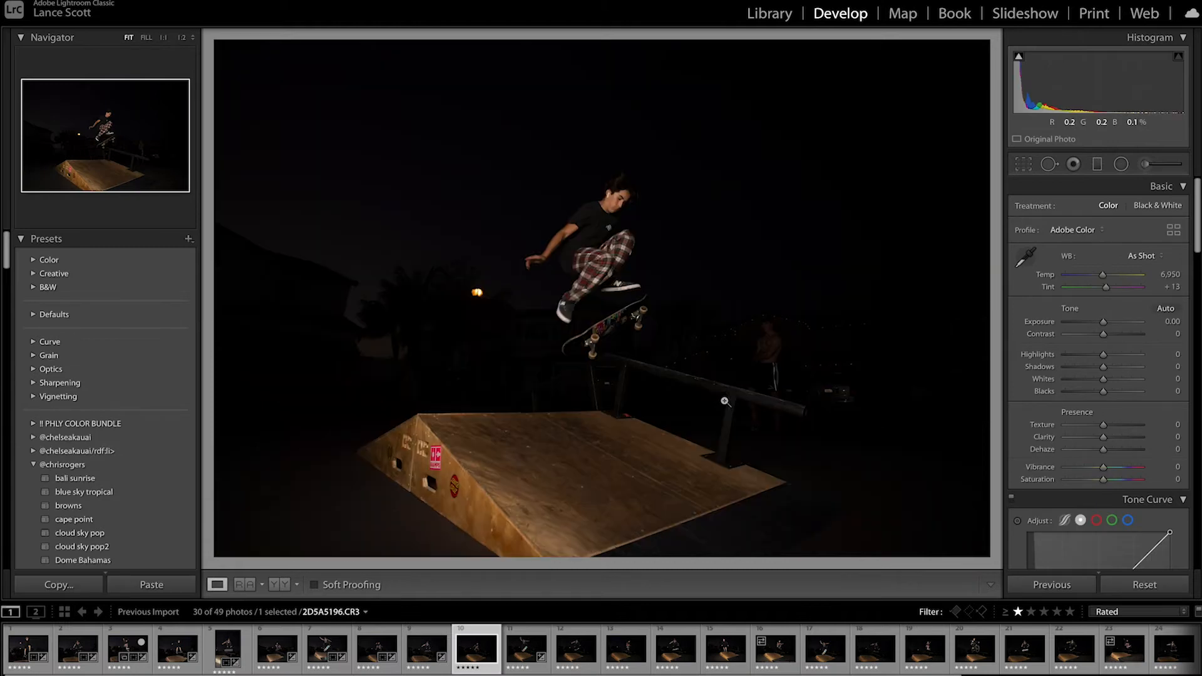
key(ctrl+shift+v)
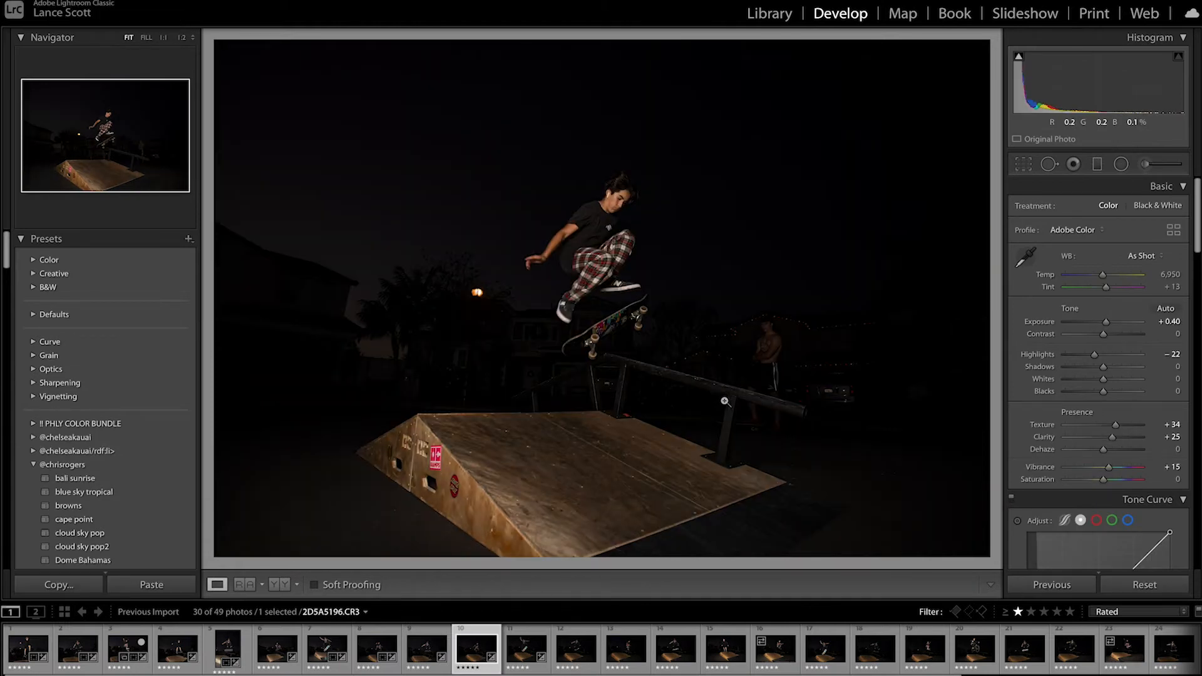
key(Right)
key(ctrl+shift+v)
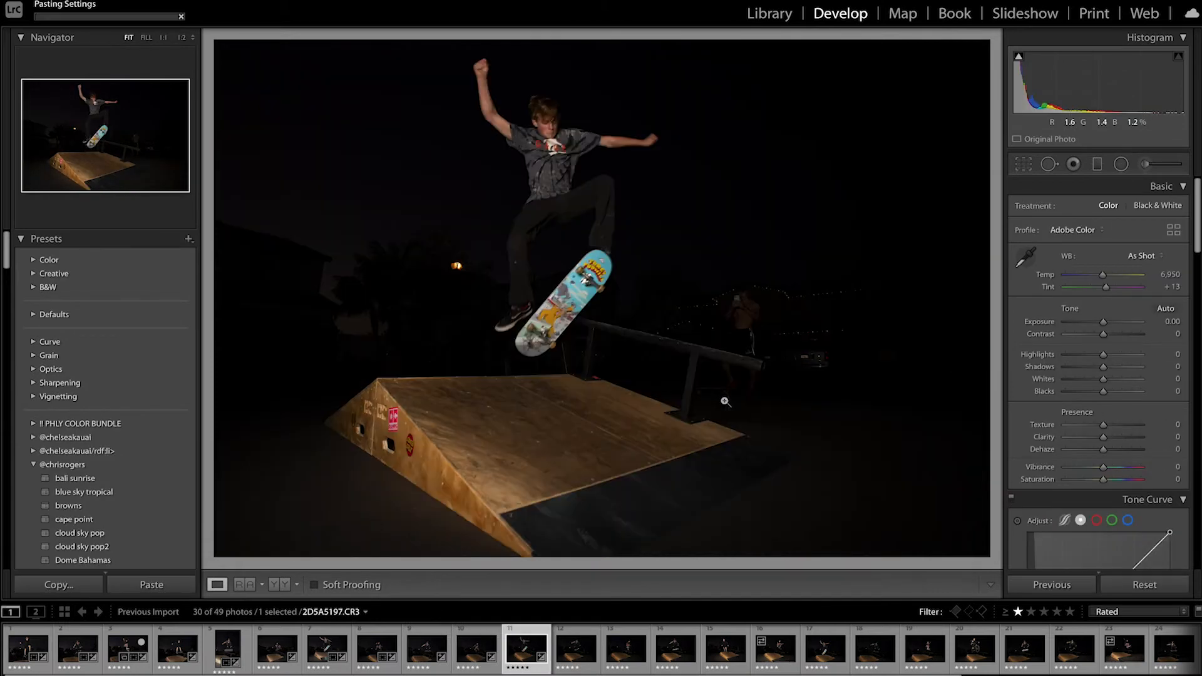
key(Right)
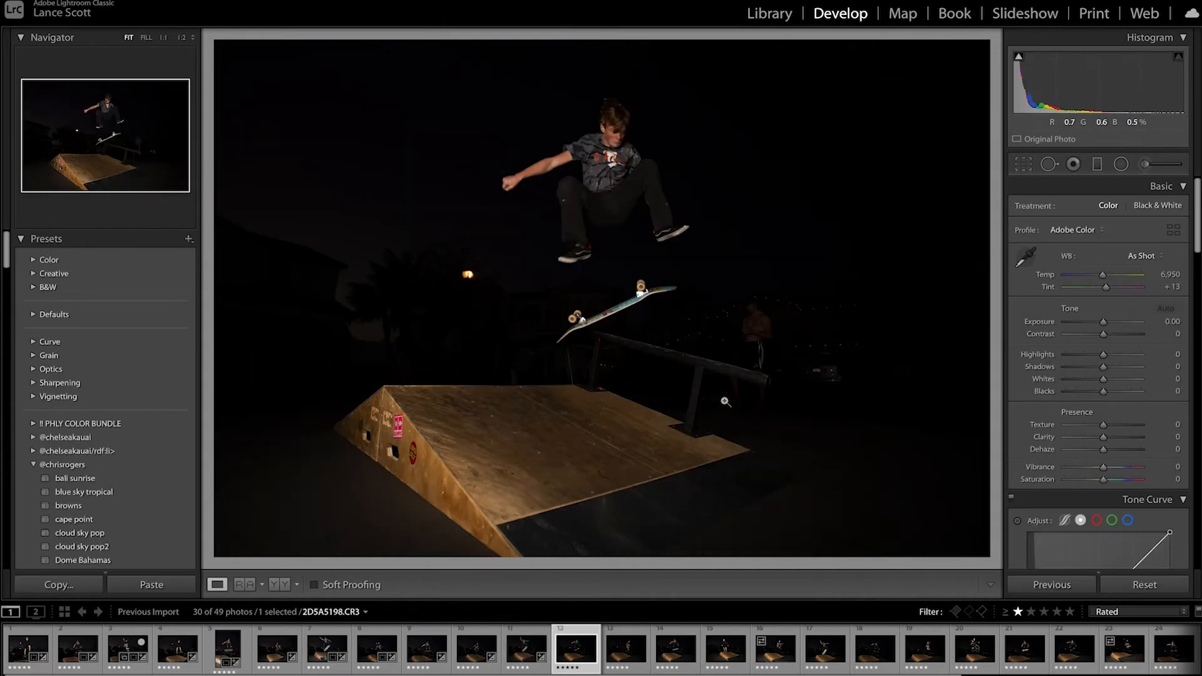
key(ctrl+shift+v)
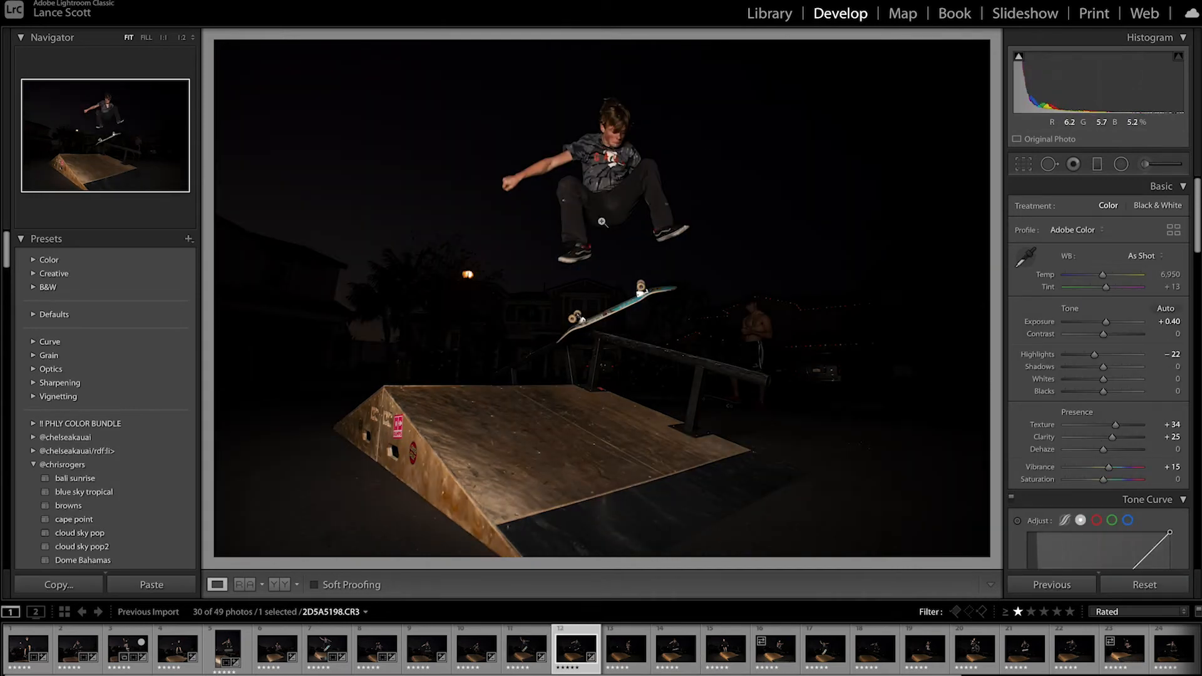
key(Right)
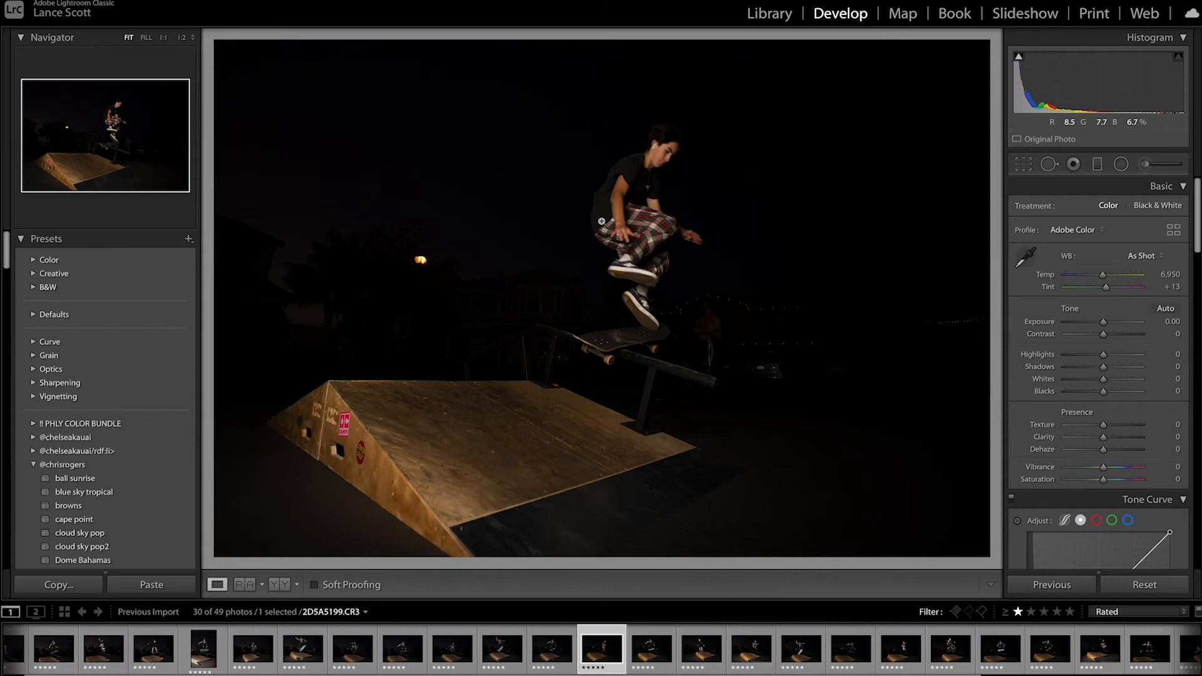
key(ctrl+shift+v)
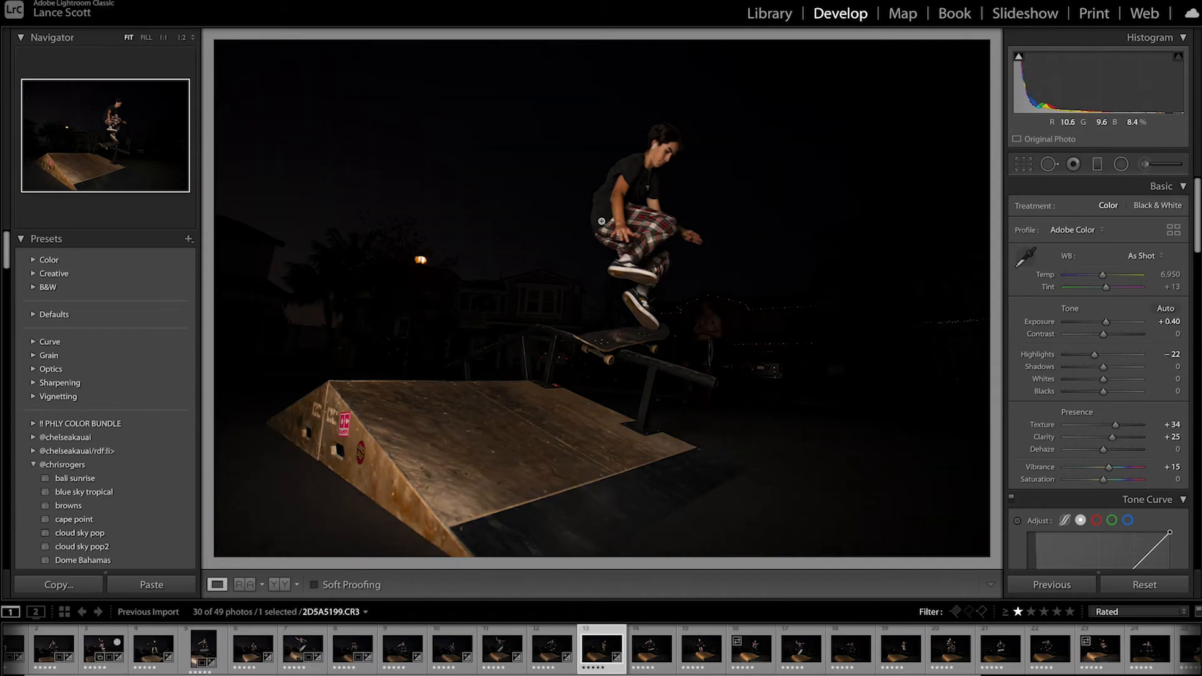
key(Right)
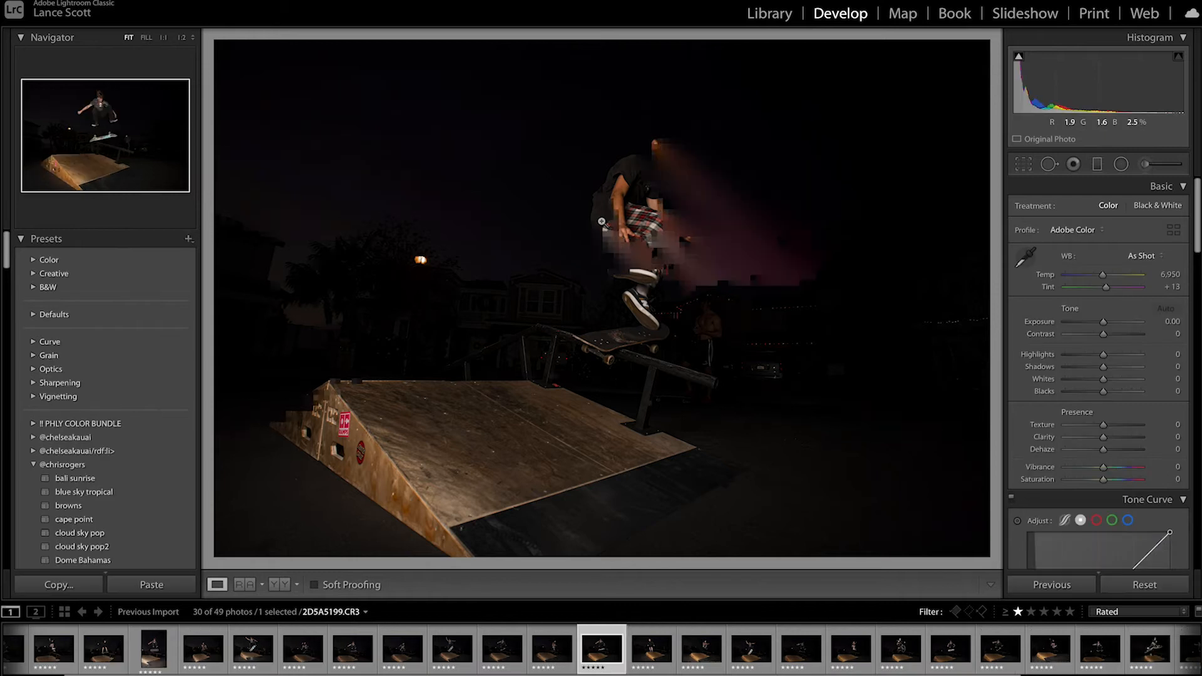
key(ctrl+shift+v)
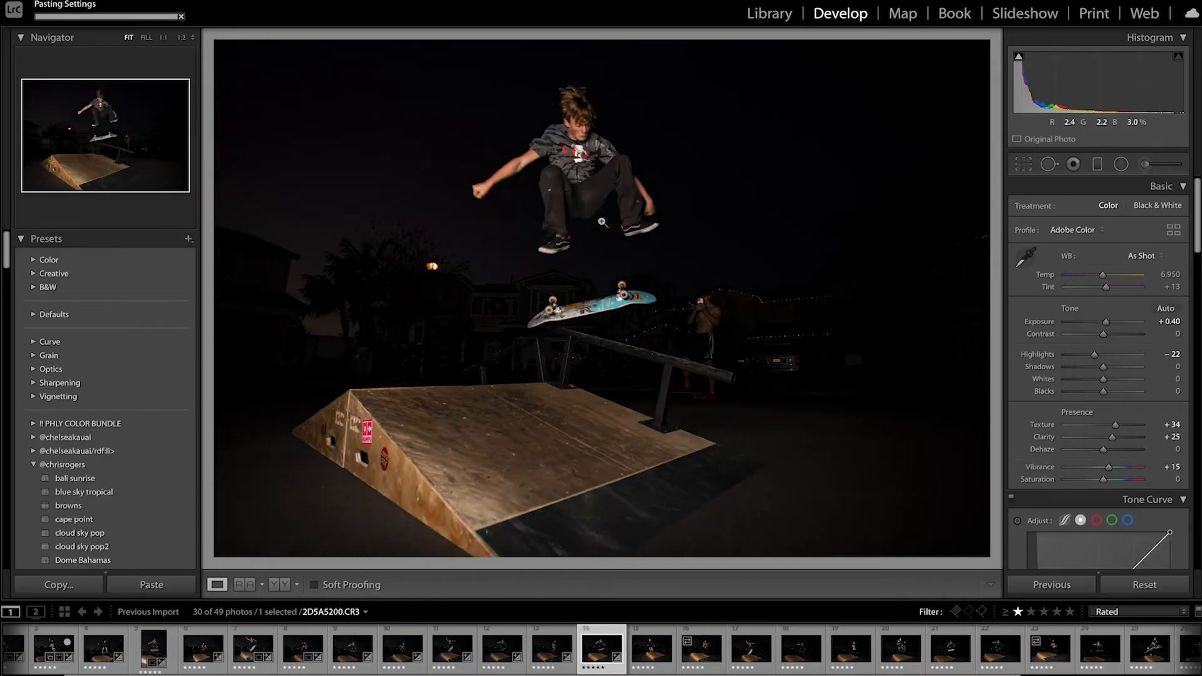
key(Right)
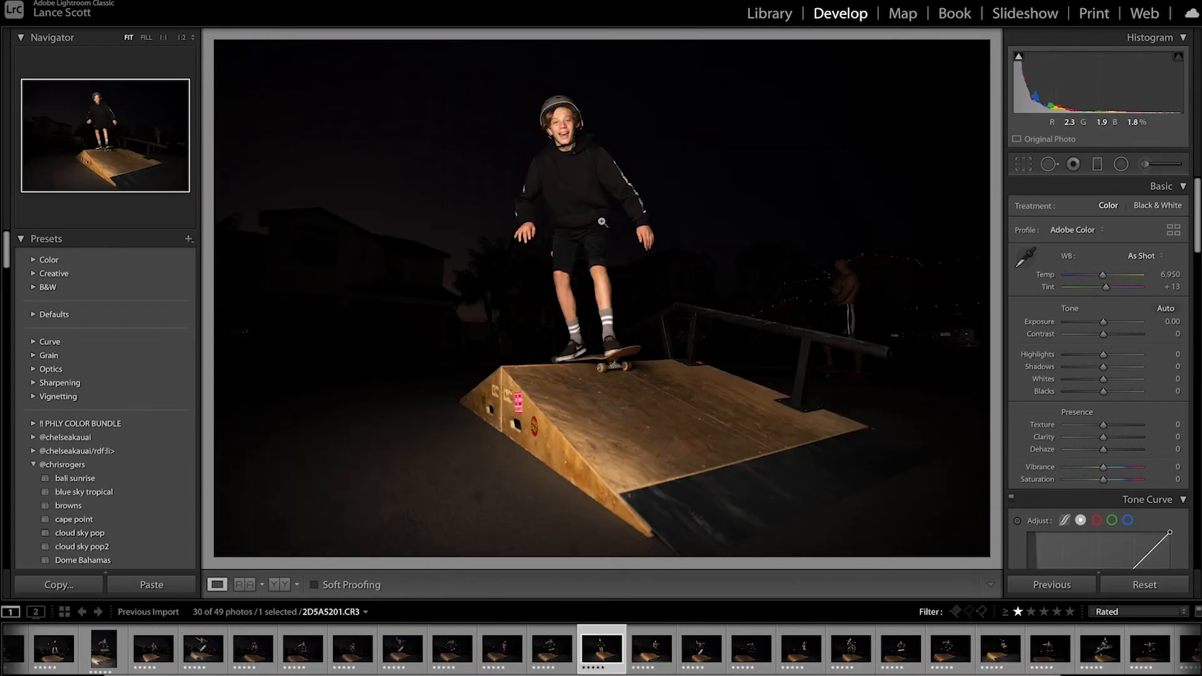
key(ctrl+shift+v)
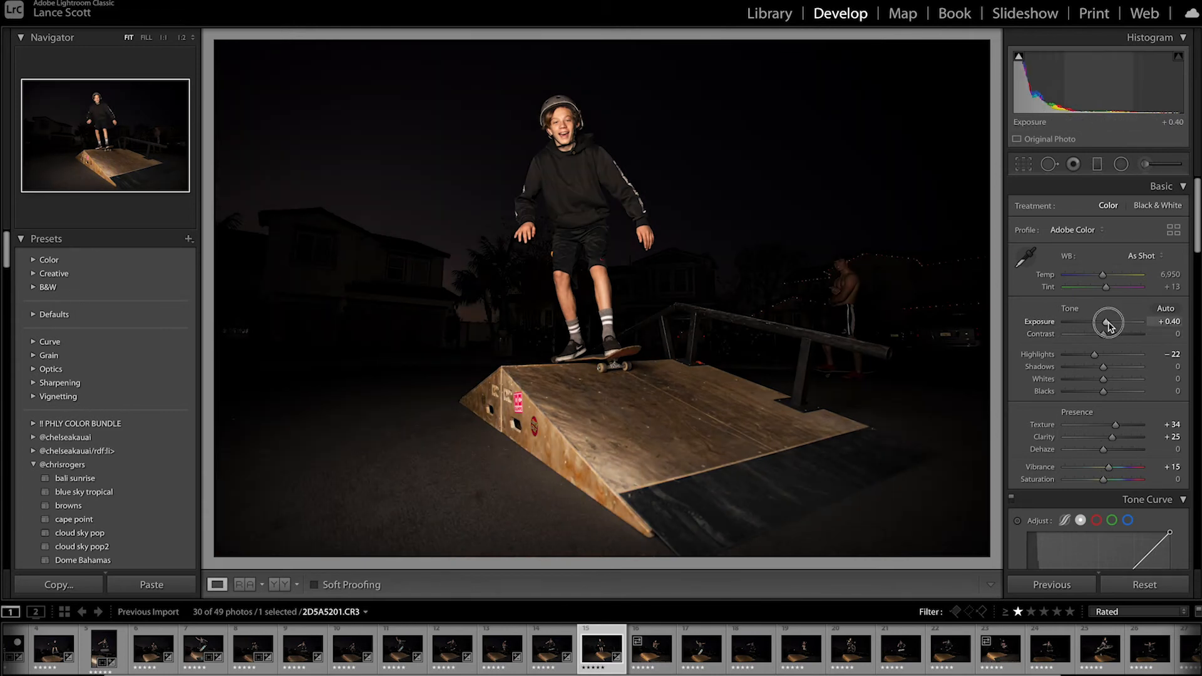
Paste the copied develop settings onto 2D5A5202.CR3 and 2D5A5204.CR3, and crop 2D5A5204.CR3 tighter around the skater and ramp.
key(Right)
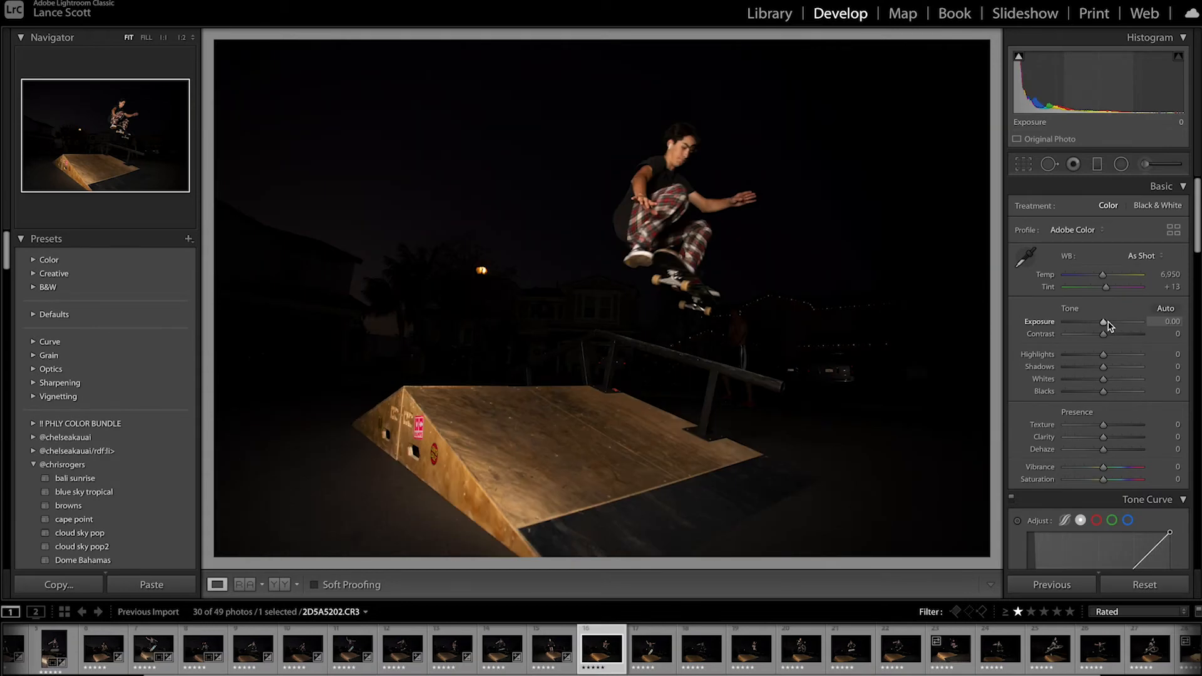
key(ctrl+shift+v)
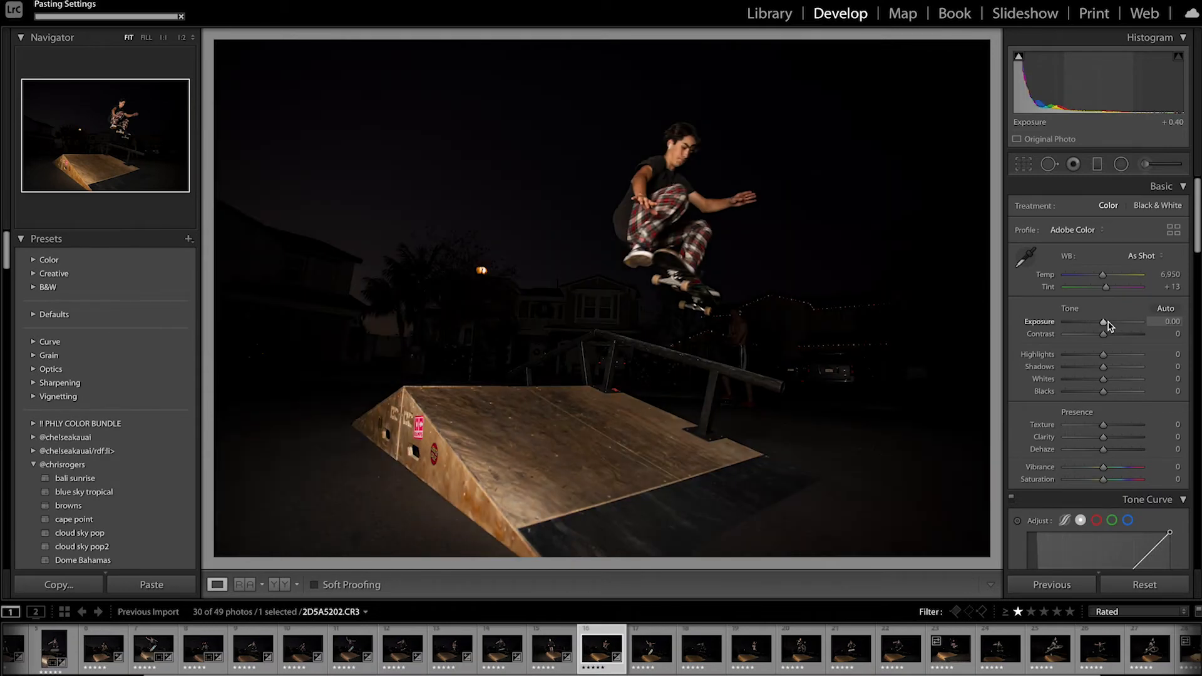
key(Right)
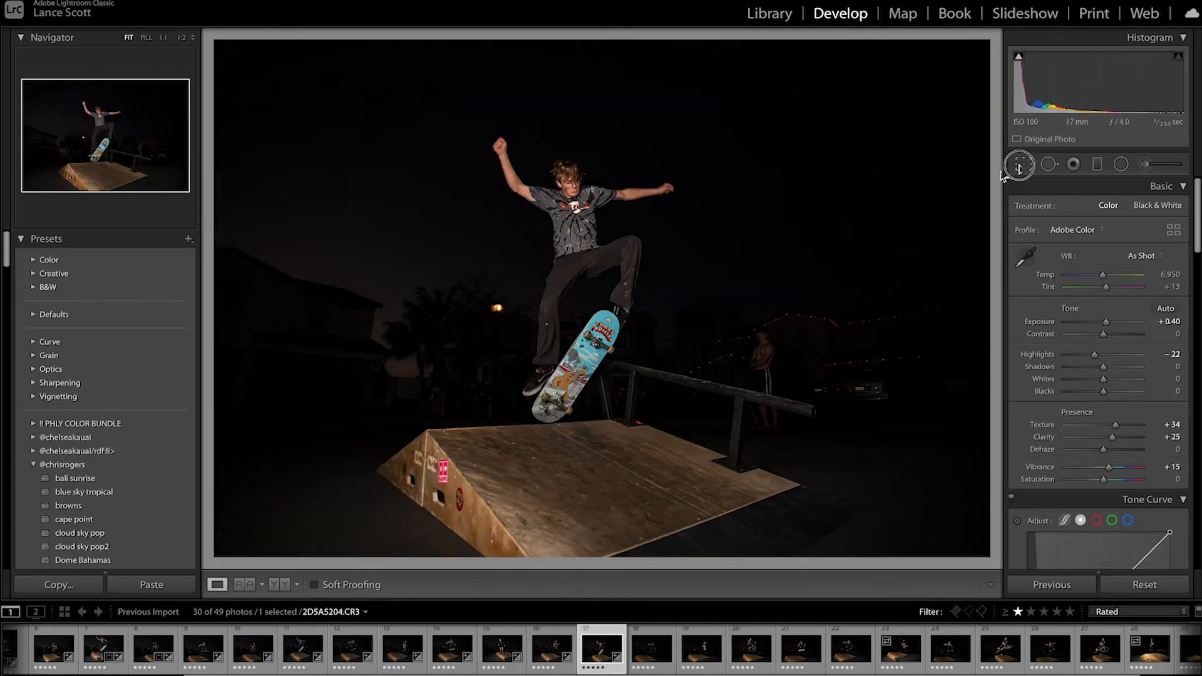
click(1022, 164)
drag(599, 555, 600, 512)
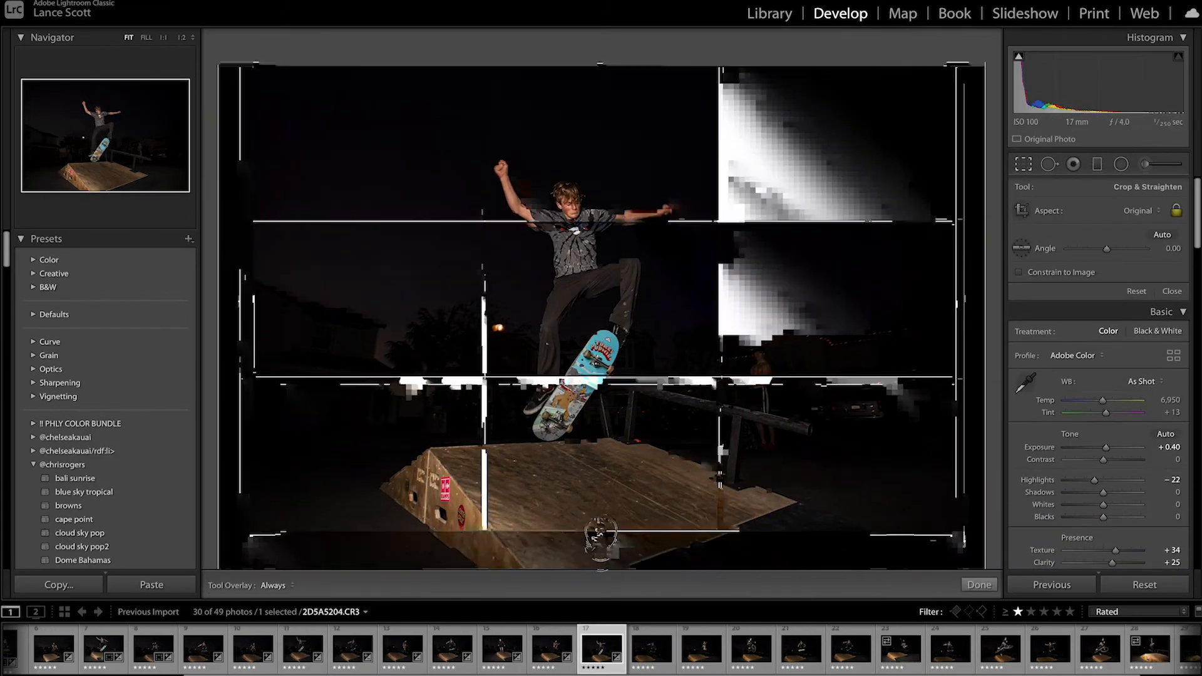
drag(591, 468, 604, 414)
key(Return)
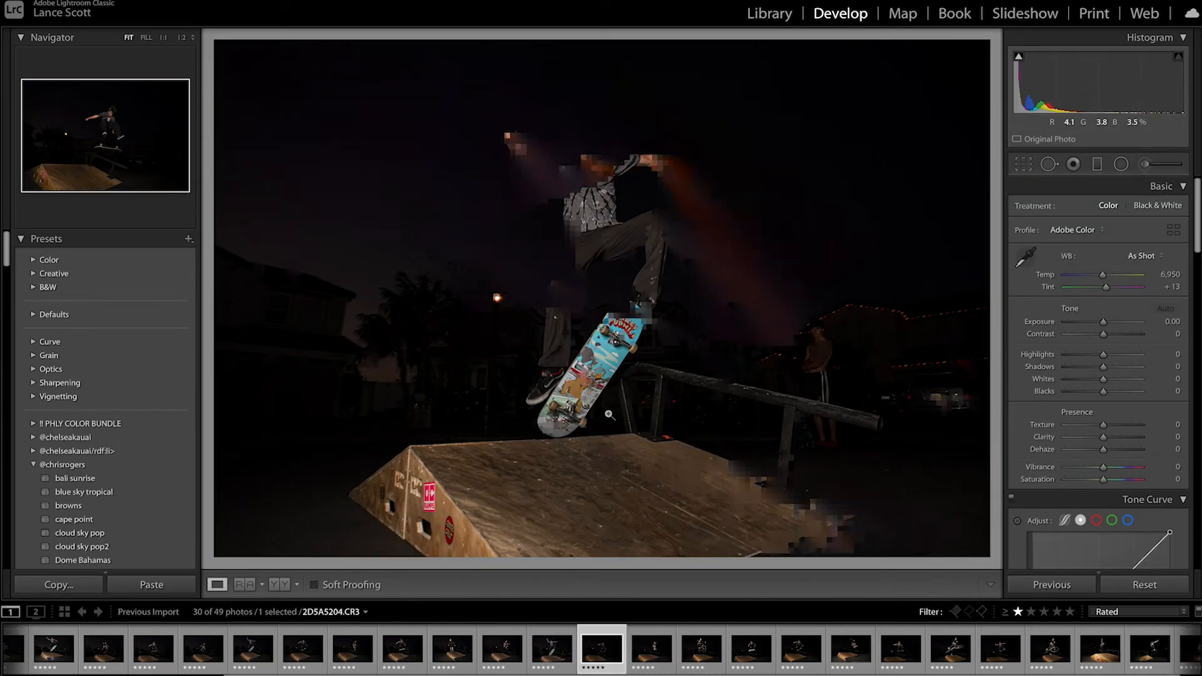
Paste the copied develop settings onto 2D5A5205.CR3 and crop out part of the dark sky, repositioning the skater in the frame.
key(super+shift+v)
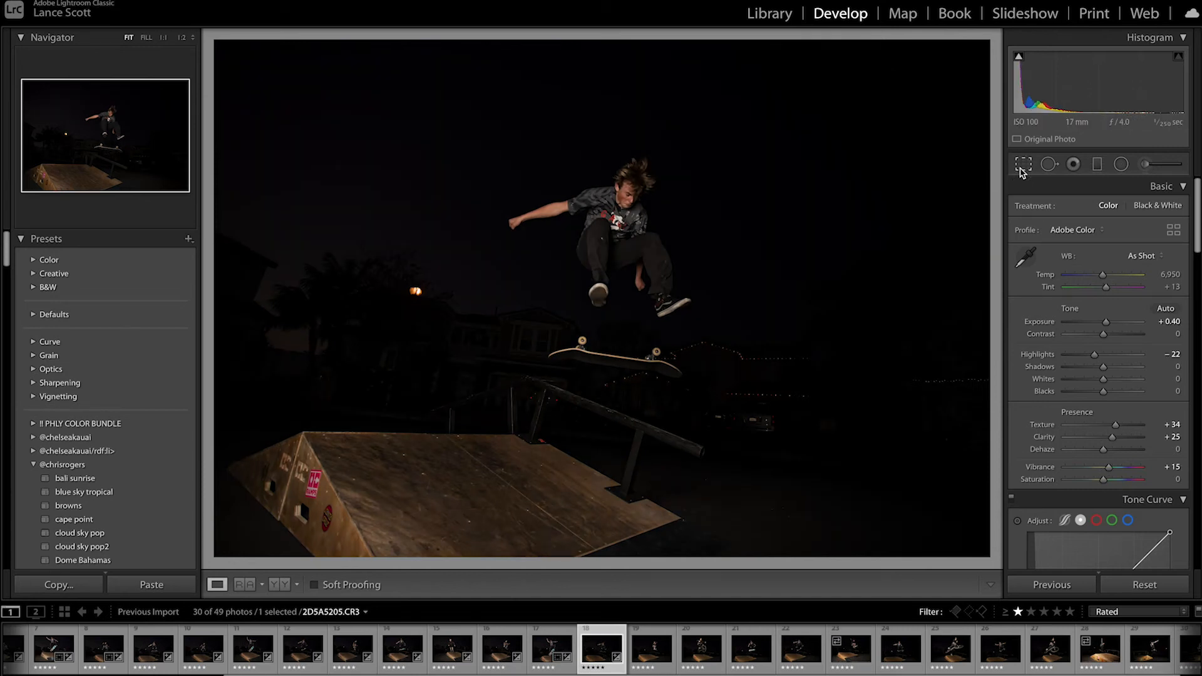
click(1023, 164)
drag(606, 42, 610, 70)
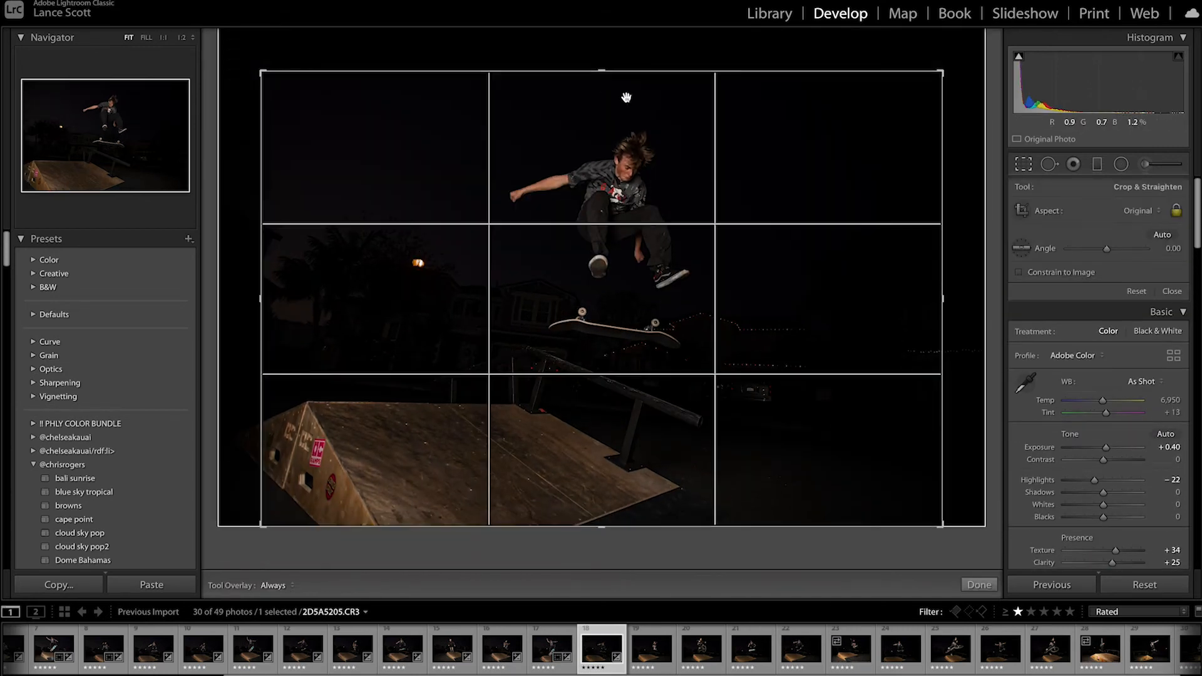
drag(971, 192, 971, 186)
drag(768, 237, 798, 236)
key(Return)
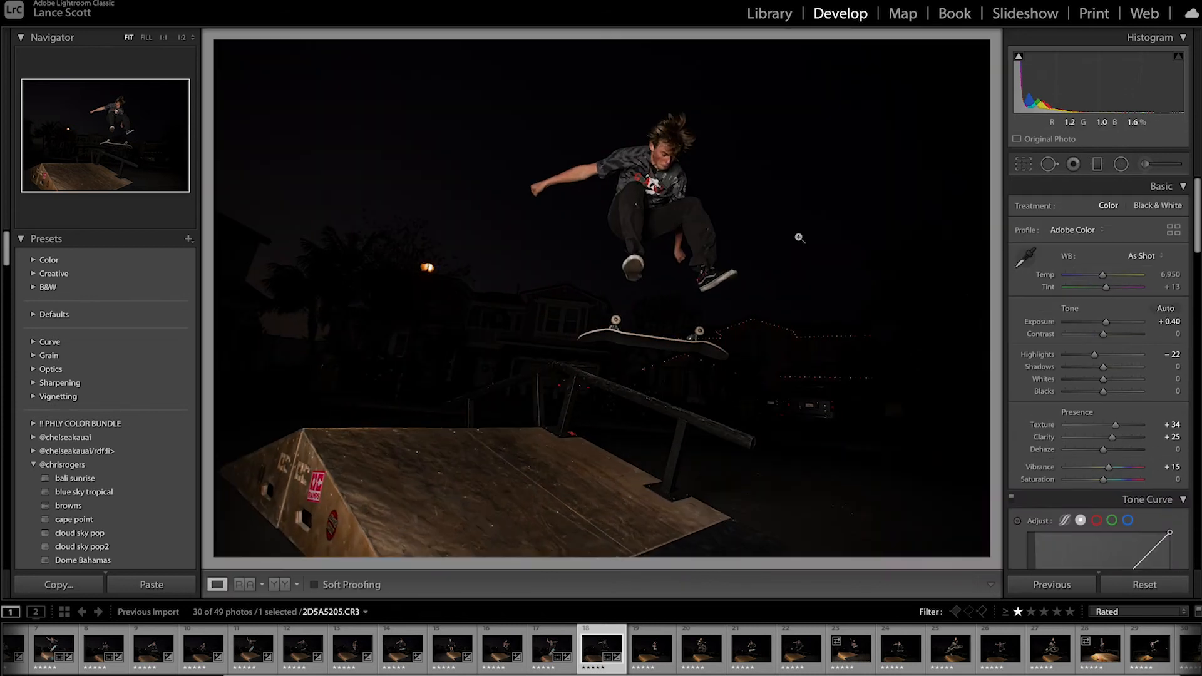
Paste the copied develop settings onto 2D5A5209, 2D5A5210, 2D5A5211, 2D5A5214 and 2D5A5216.CR3 in turn.
key(Right)
key(super+v)
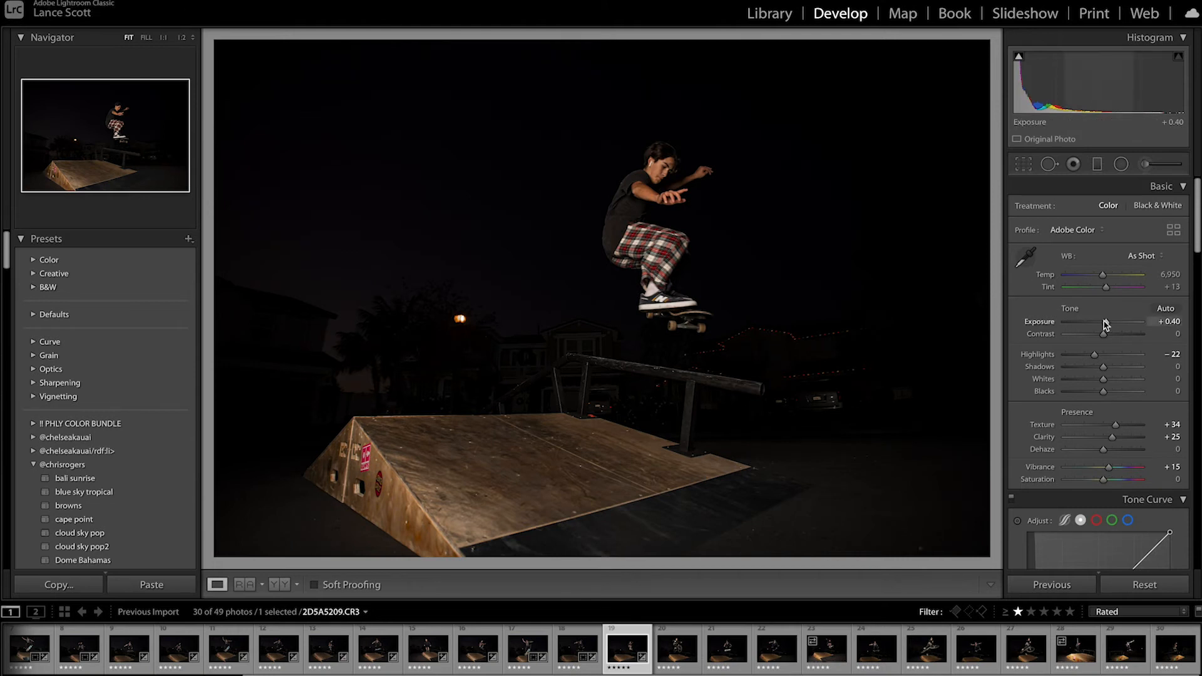
key(Right)
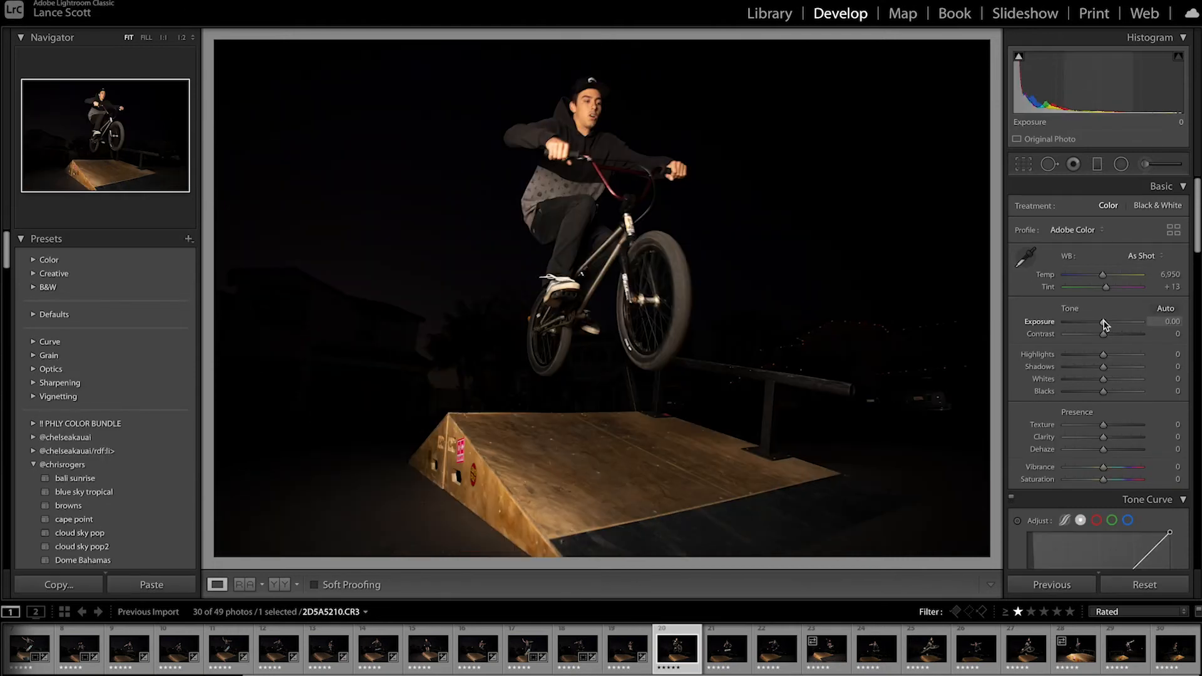
key(super+v)
key(Right)
key(super+v)
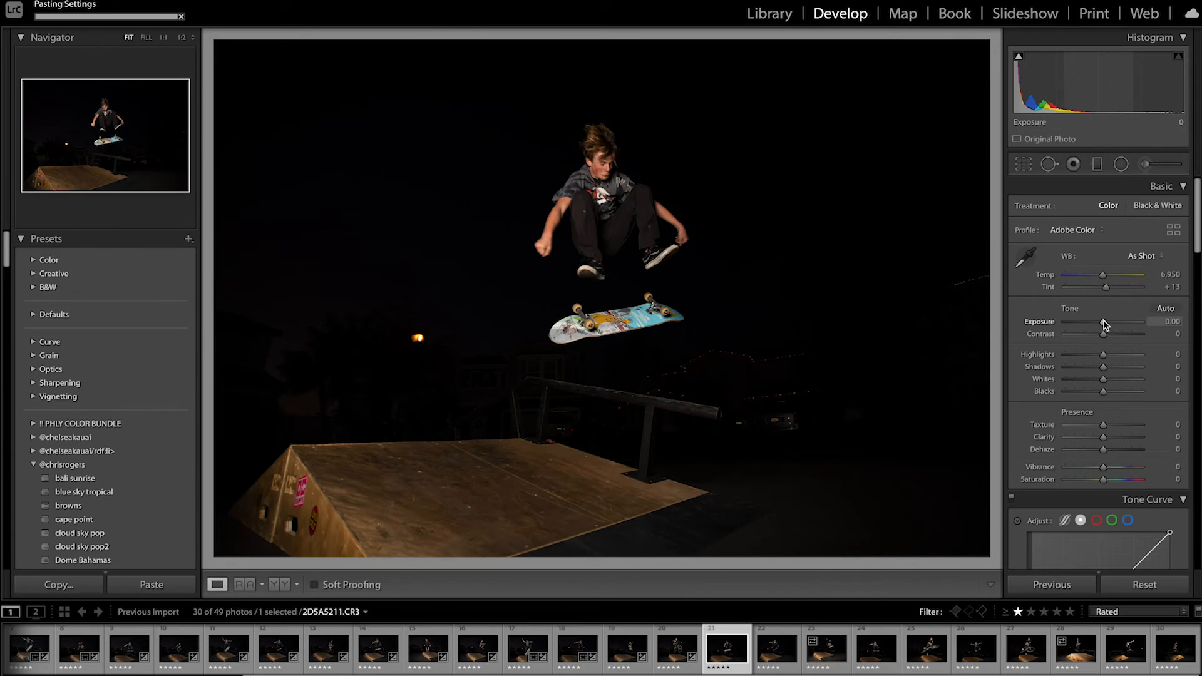
key(Right)
key(super+v)
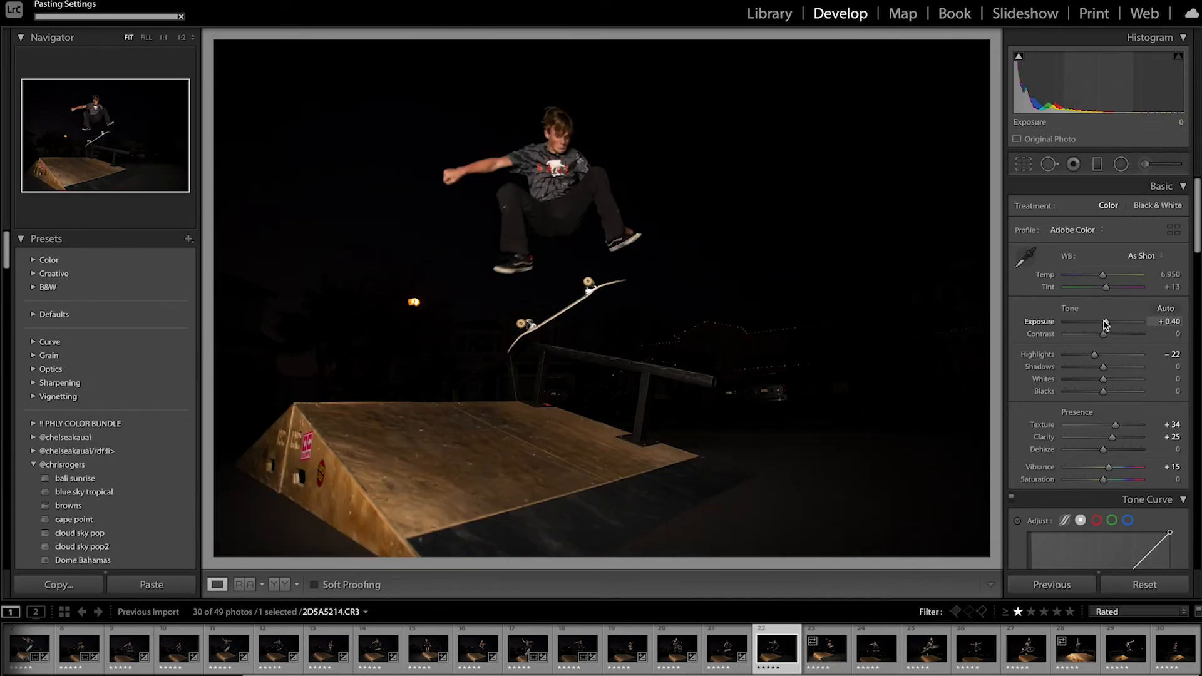
key(Right)
key(super+v)
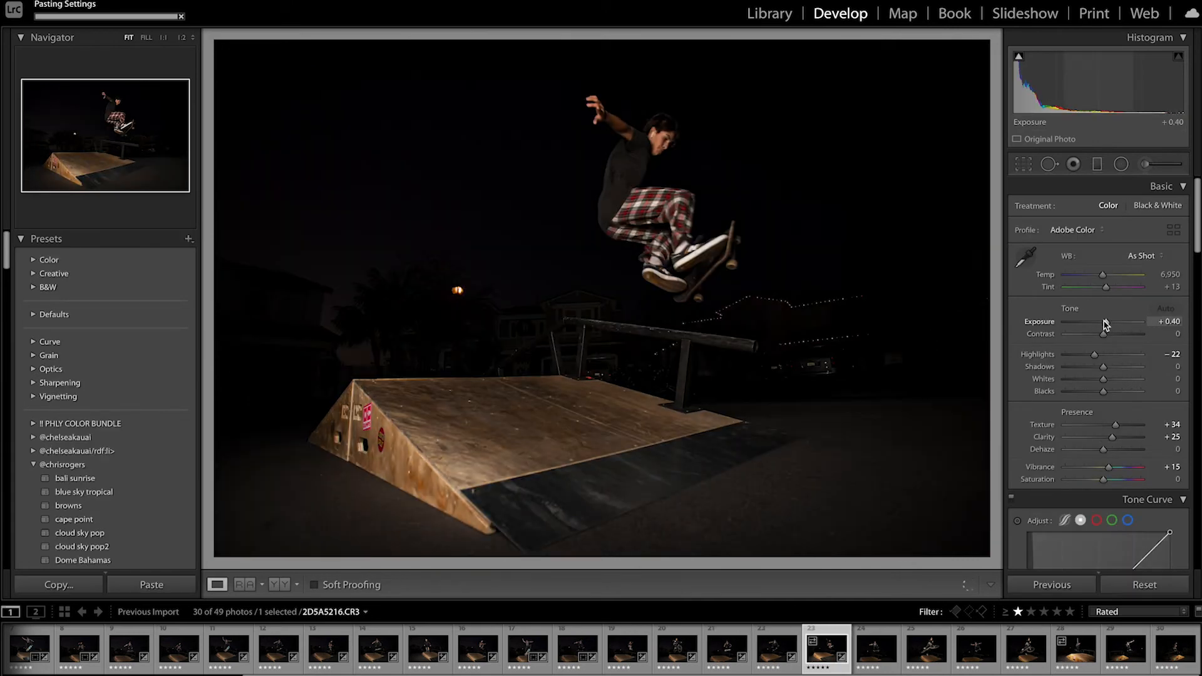
Paste the copied develop settings onto 2D5A5217.CR3, raise its Exposure to +0.70 and crop it closer around the skater.
key(Right)
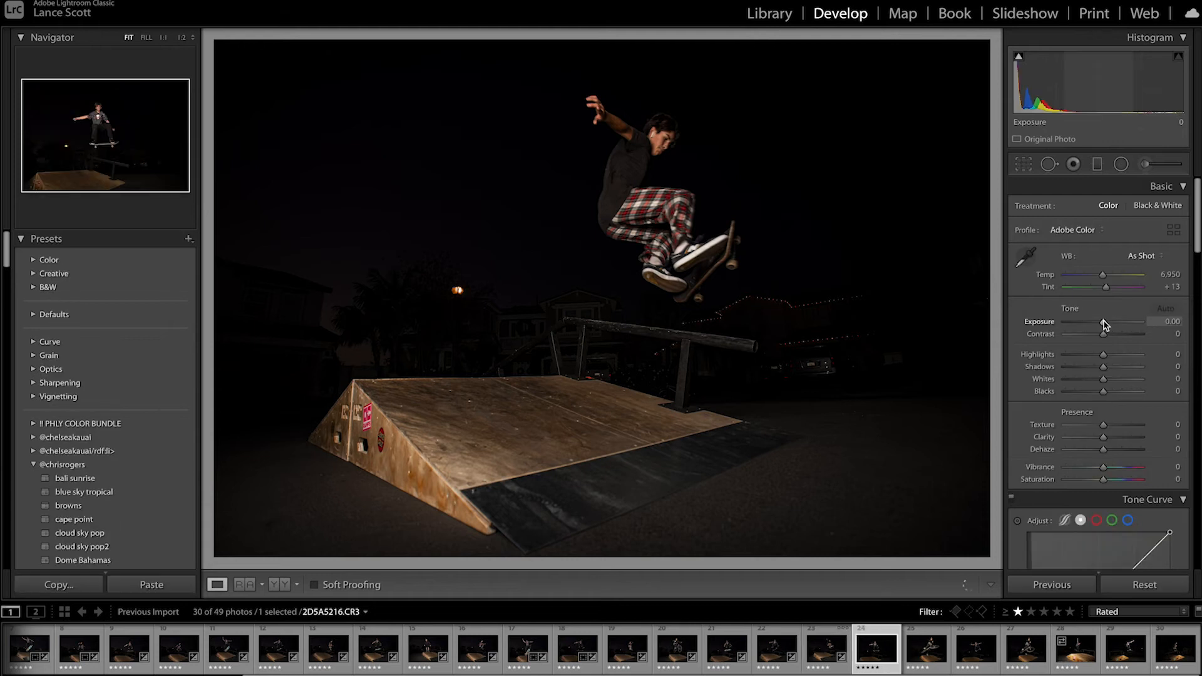
key(super+v)
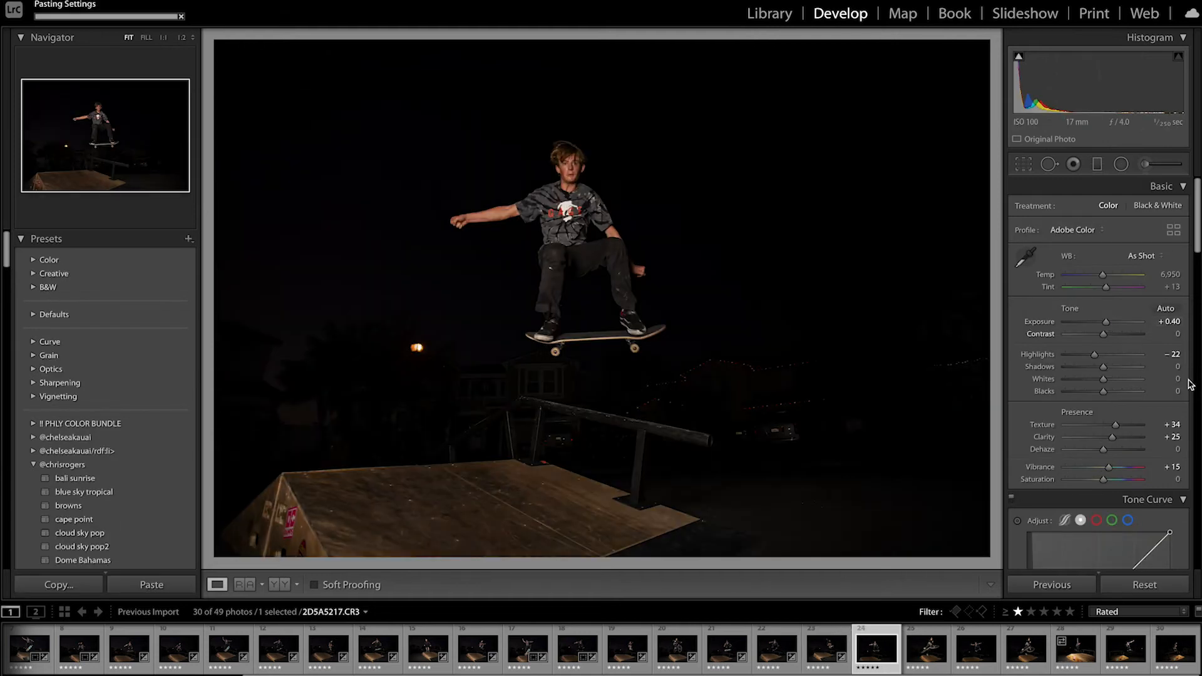
drag(1106, 322, 1109, 321)
click(1025, 159)
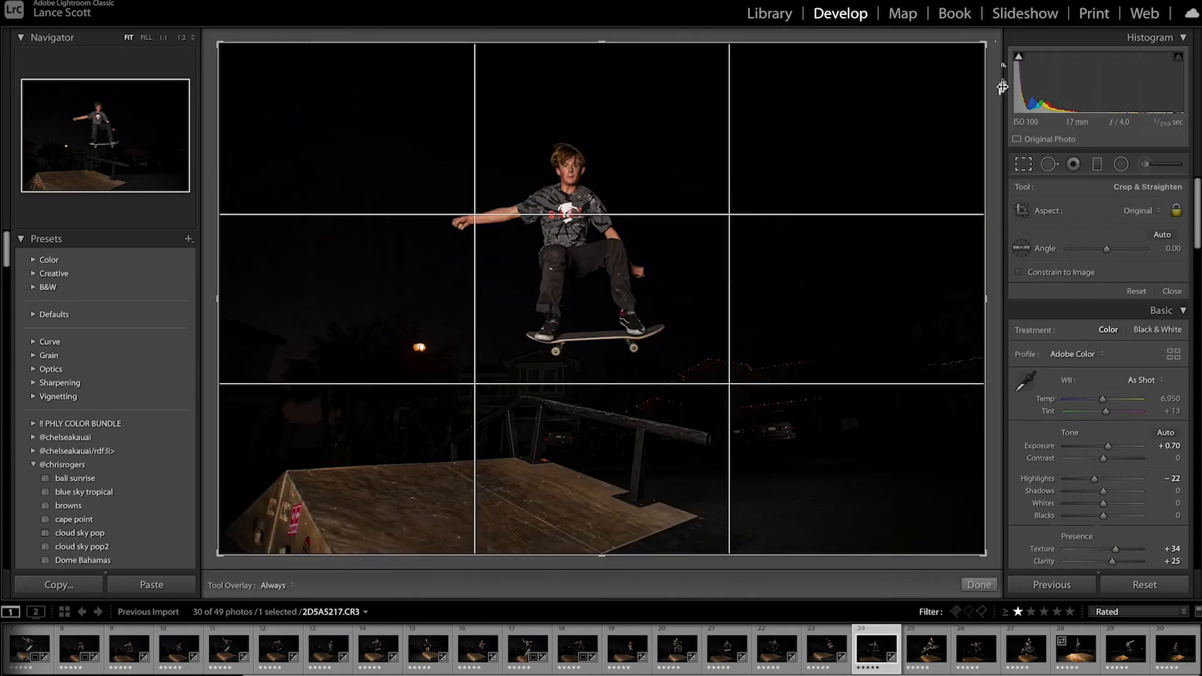
drag(981, 45, 981, 69)
drag(835, 243, 815, 243)
key(Return)
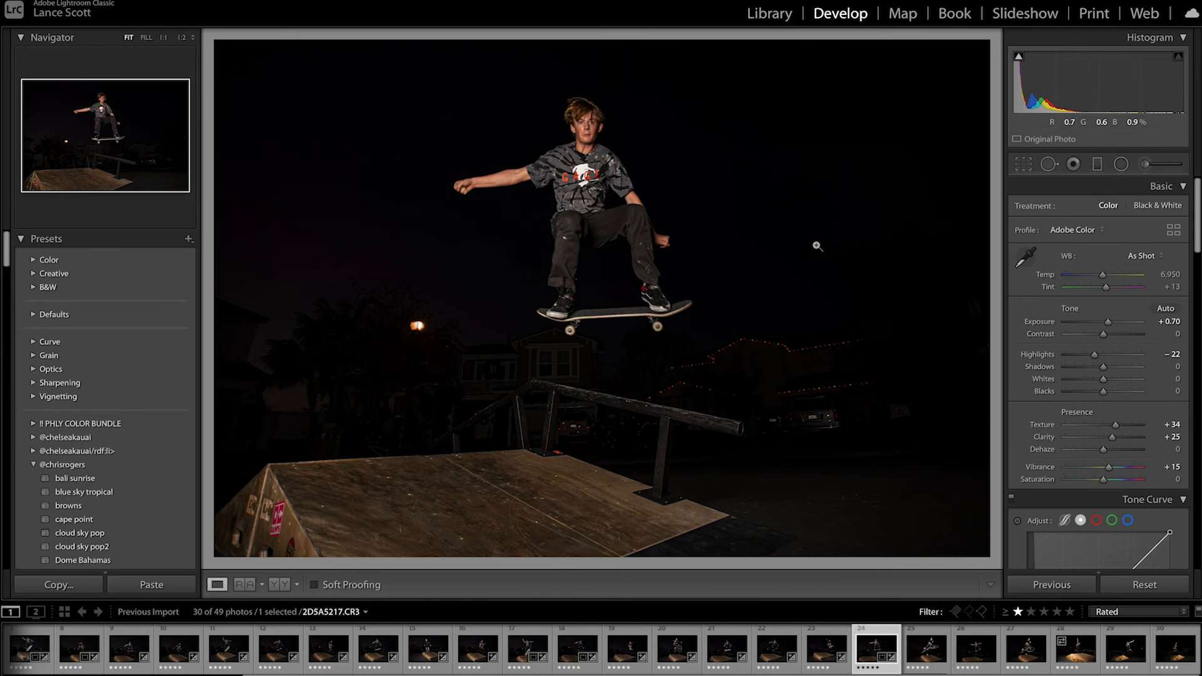
Paste the copied develop settings onto 2D5A5218.CR3 and 2D5A5220.CR3, and raise the Exposure of 2D5A5220.CR3 to +0.85.
key(Right)
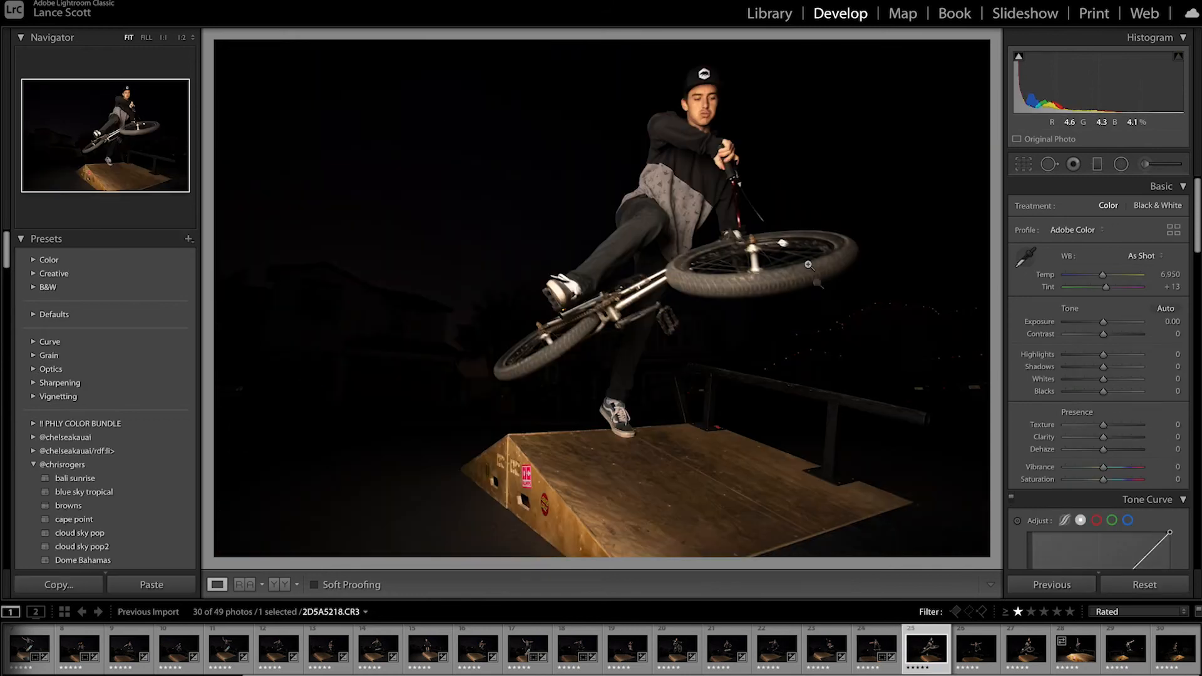
key(ctrl+shift+v)
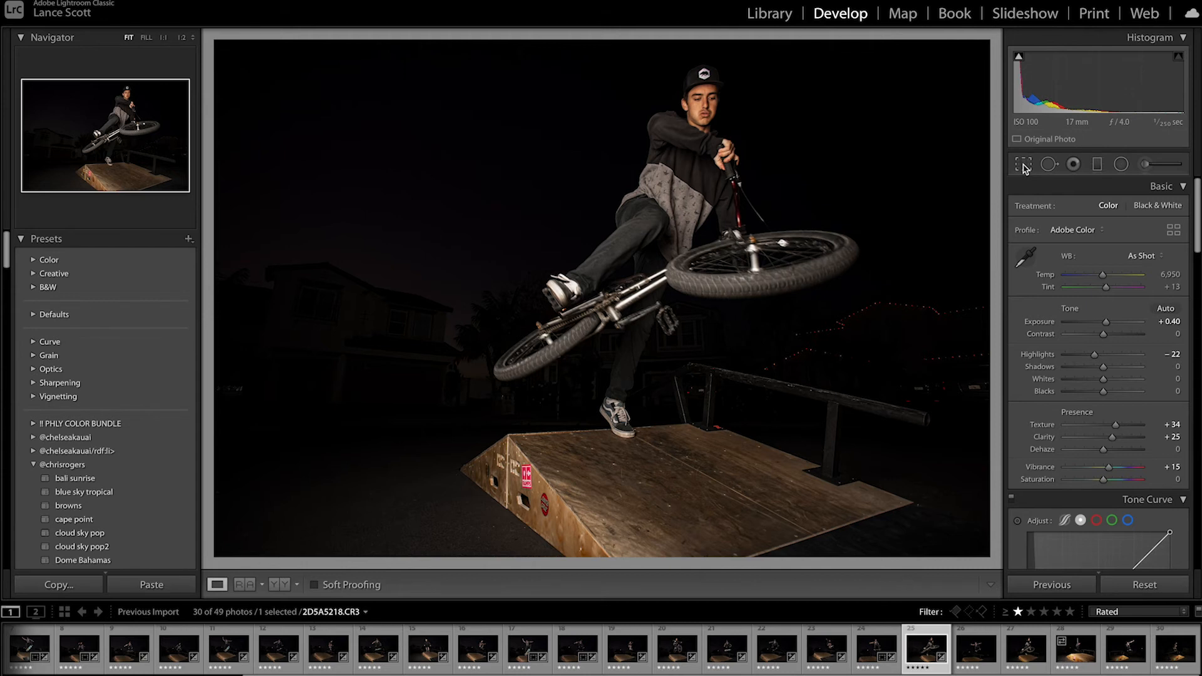
key(Right)
key(ctrl+shift+v)
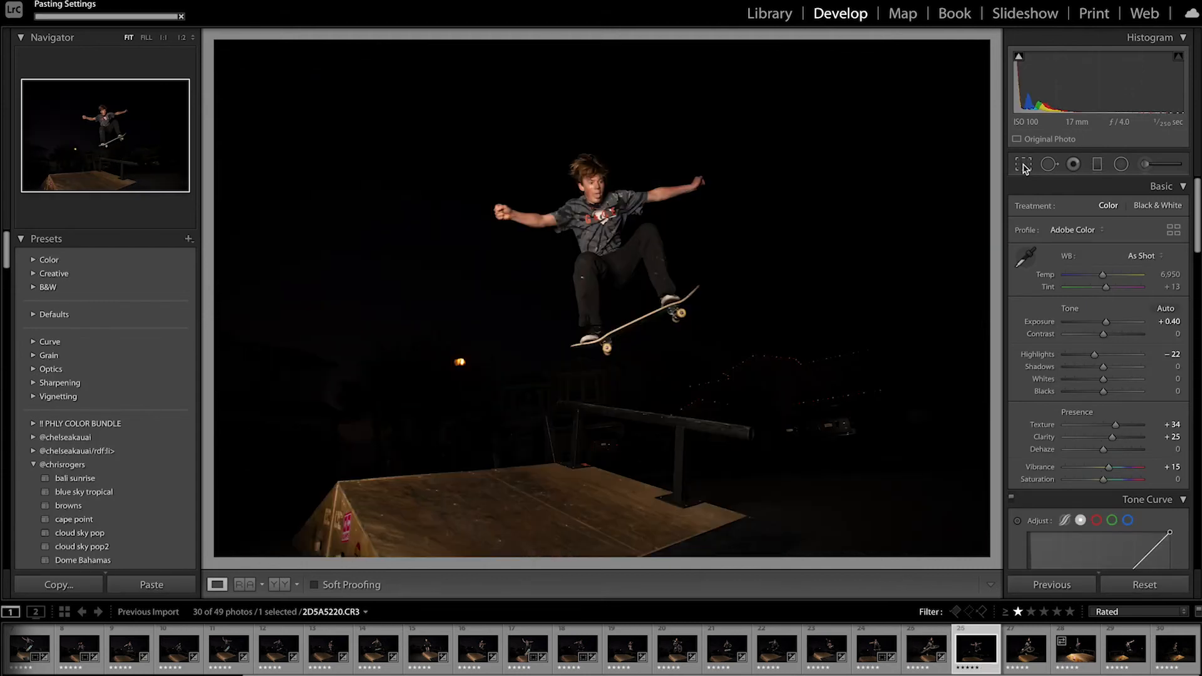
drag(1104, 320, 1109, 321)
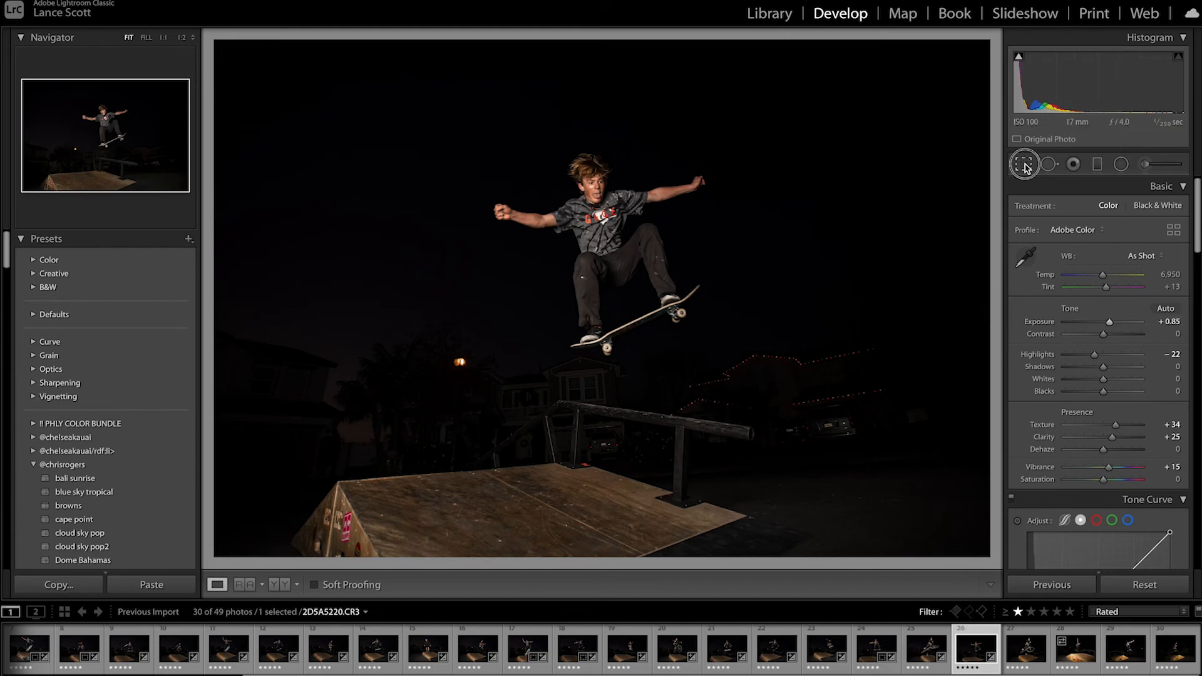
Crop 2D5A5220.CR3 tighter at its original aspect ratio, keeping the skater near the centre above the ramp.
click(1024, 165)
drag(224, 47, 270, 76)
drag(543, 308, 568, 310)
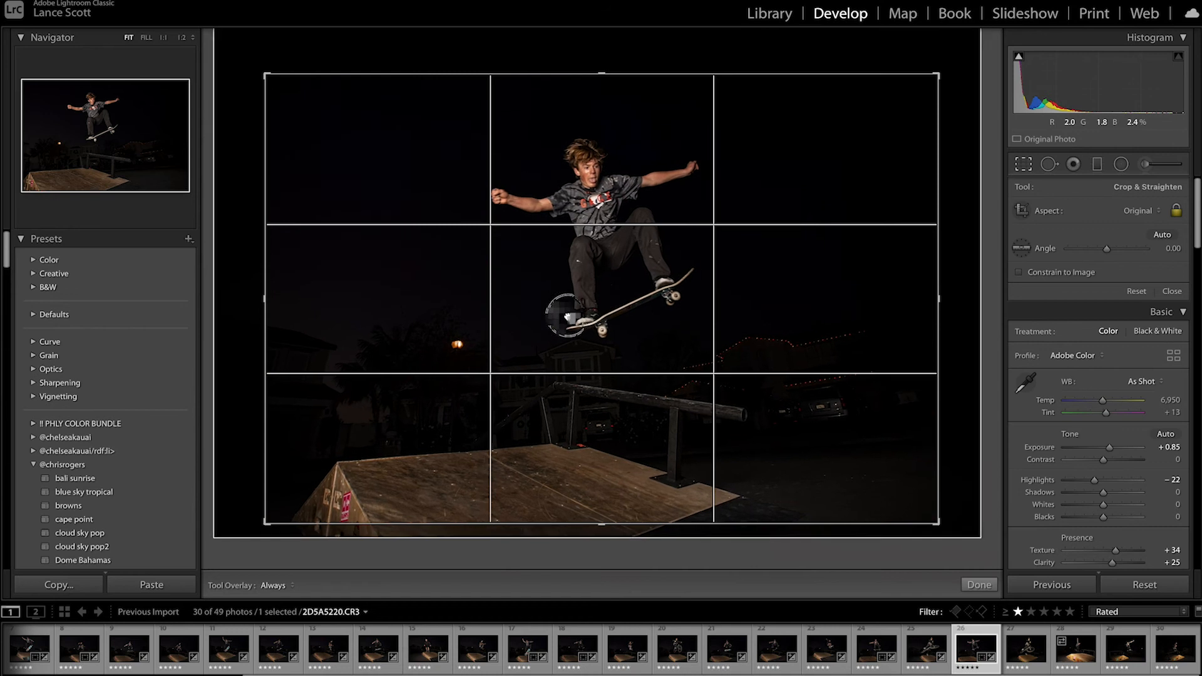
key(Return)
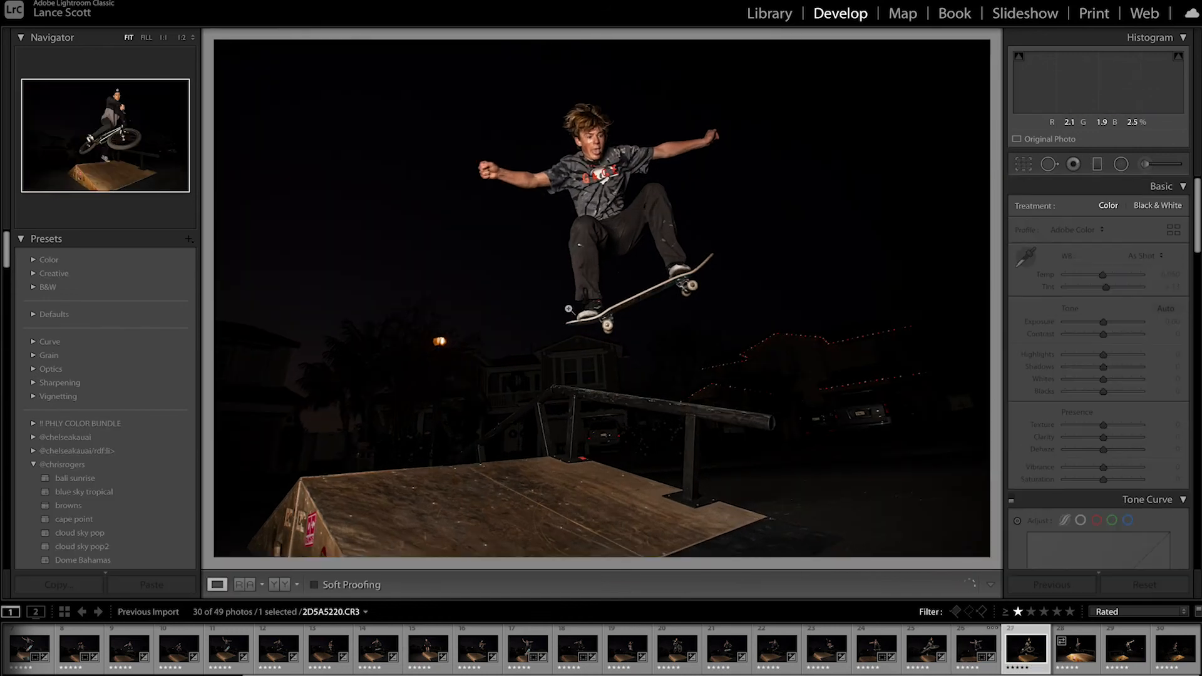
Paste the copied develop settings onto 2D5A5221.CR3, 2D5A5223.CR3 and 2D5A5231.CR3 in turn.
key(Right)
key(ctrl+shift+v)
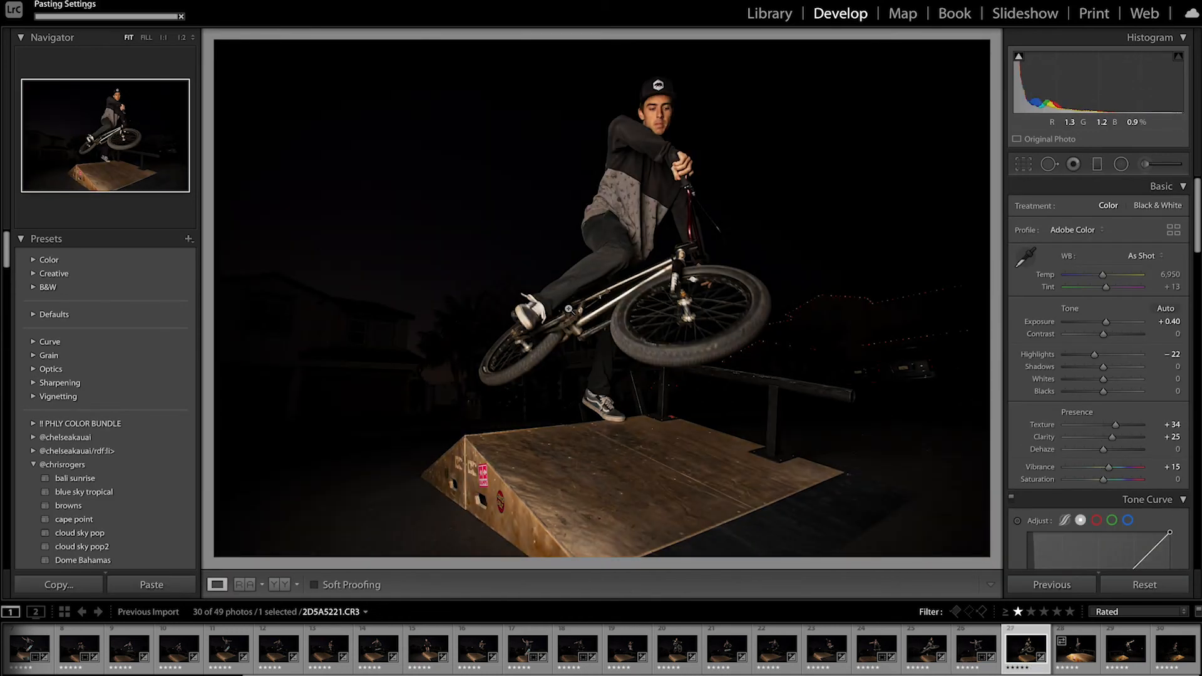
key(Right)
key(ctrl+shift+v)
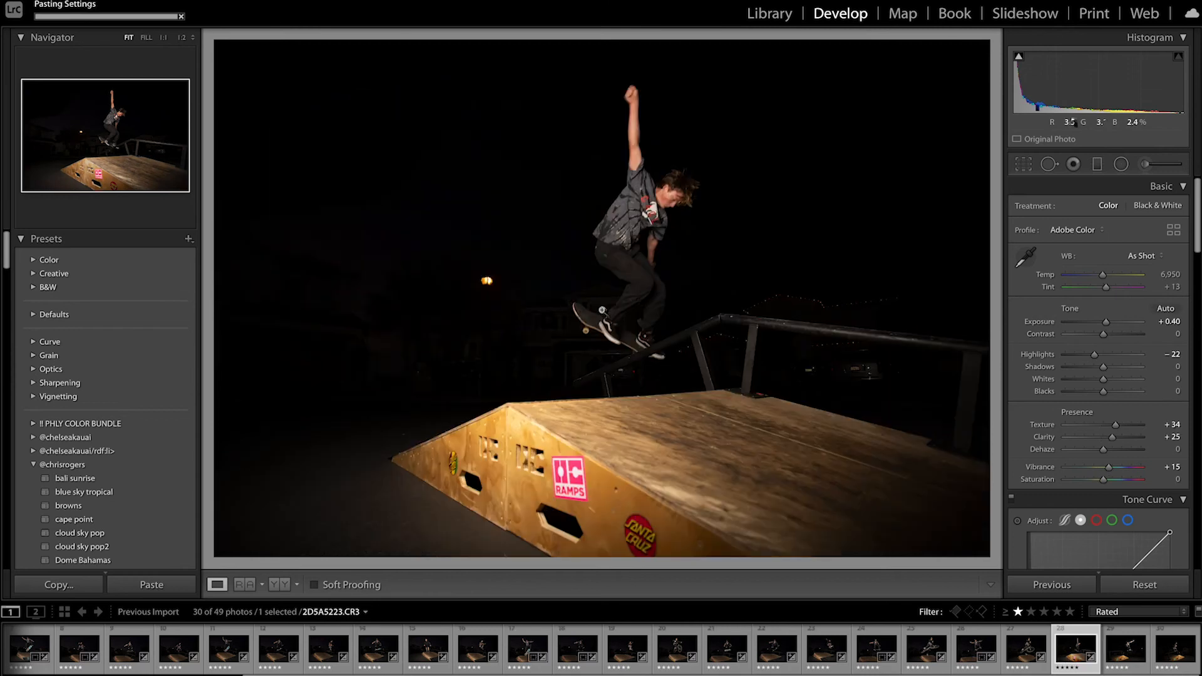
key(Right)
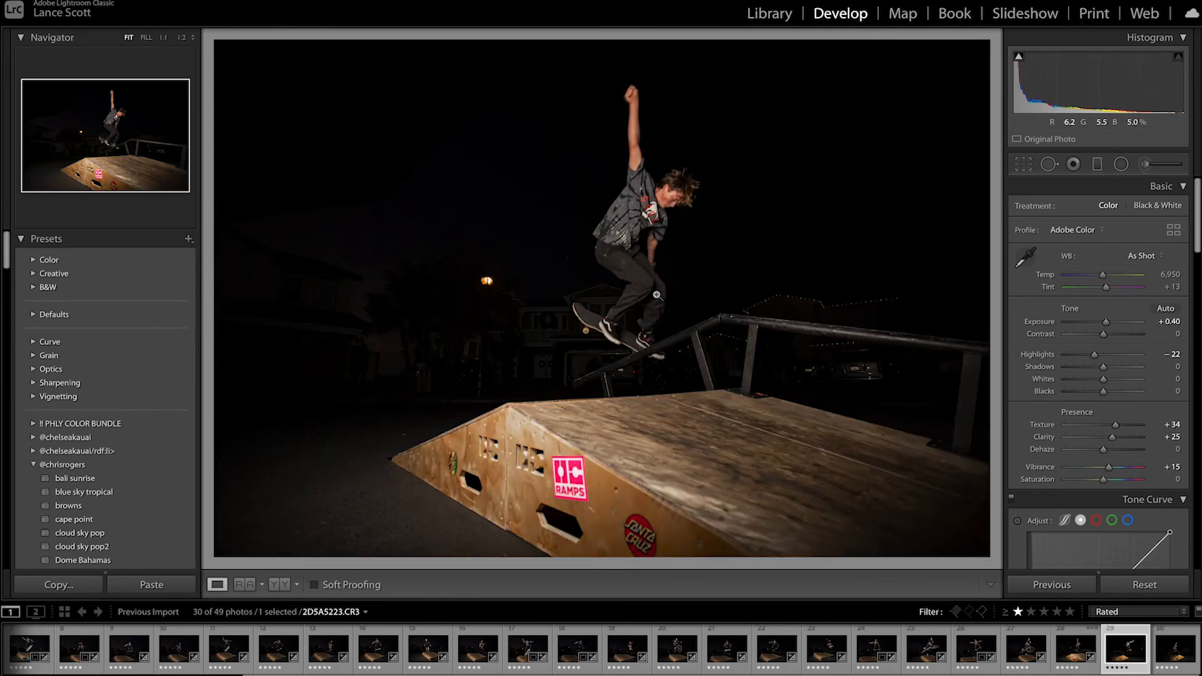
key(ctrl+shift+v)
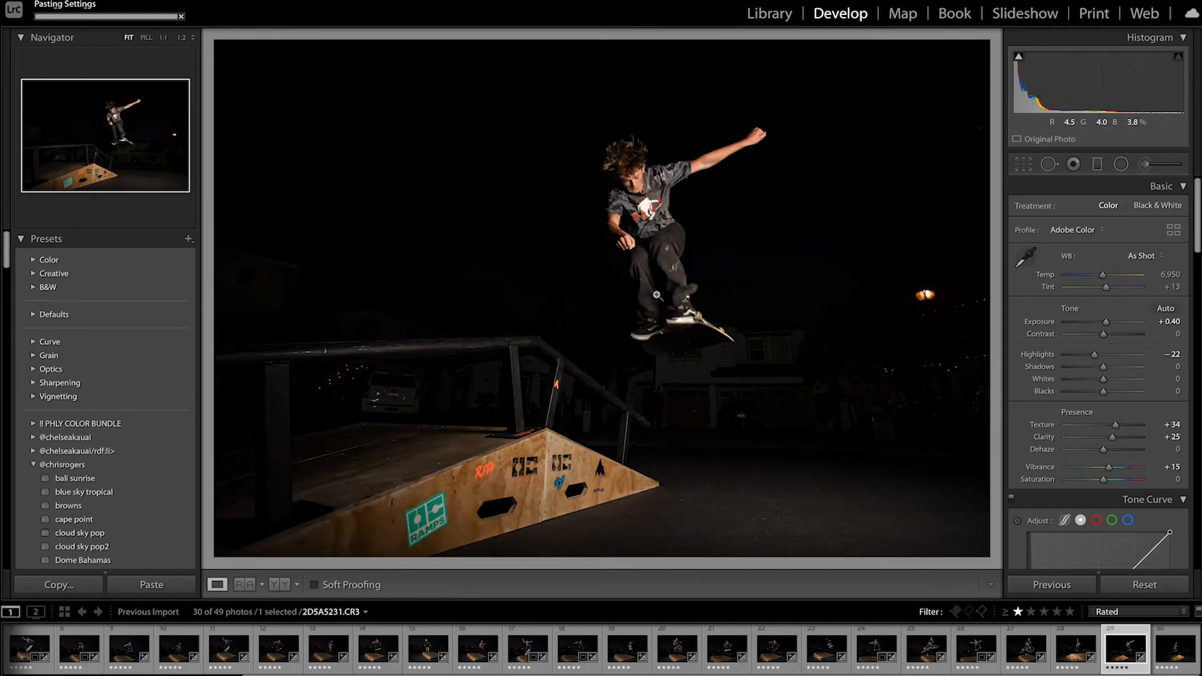
Paste the copied develop settings onto 2D5A5232.CR3, raise its Exposure to +0.90 and crop it tighter around the skater and rail.
key(Right)
key(ctrl+shift+v)
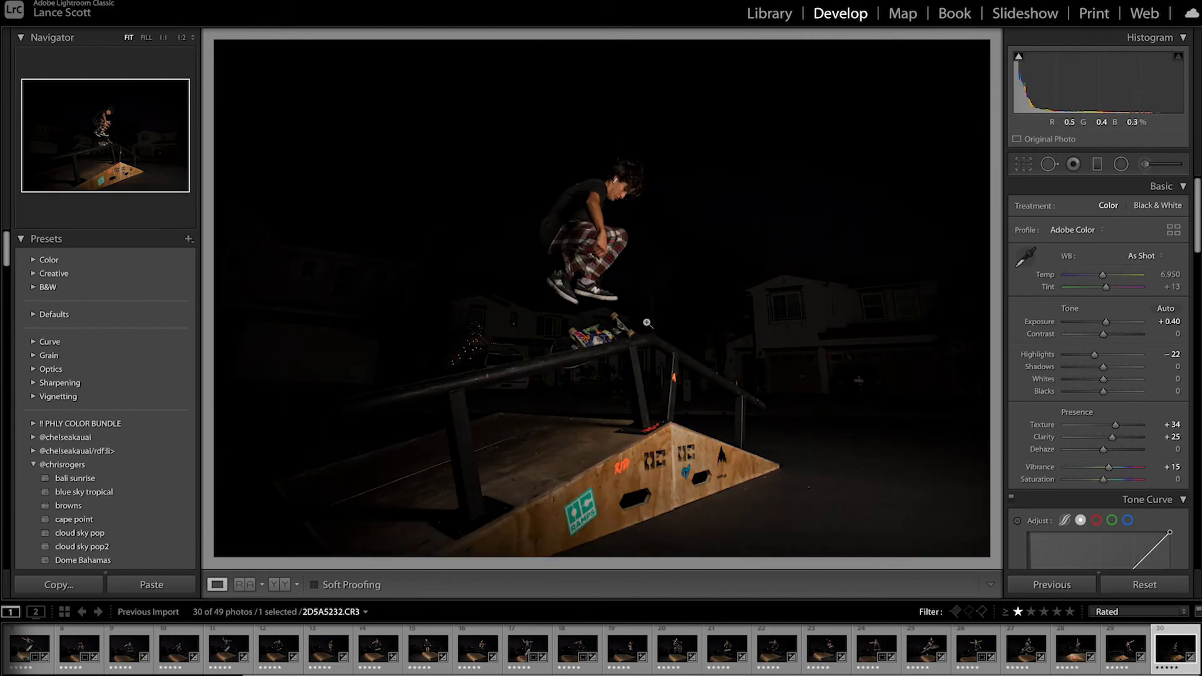
drag(1106, 321, 1112, 322)
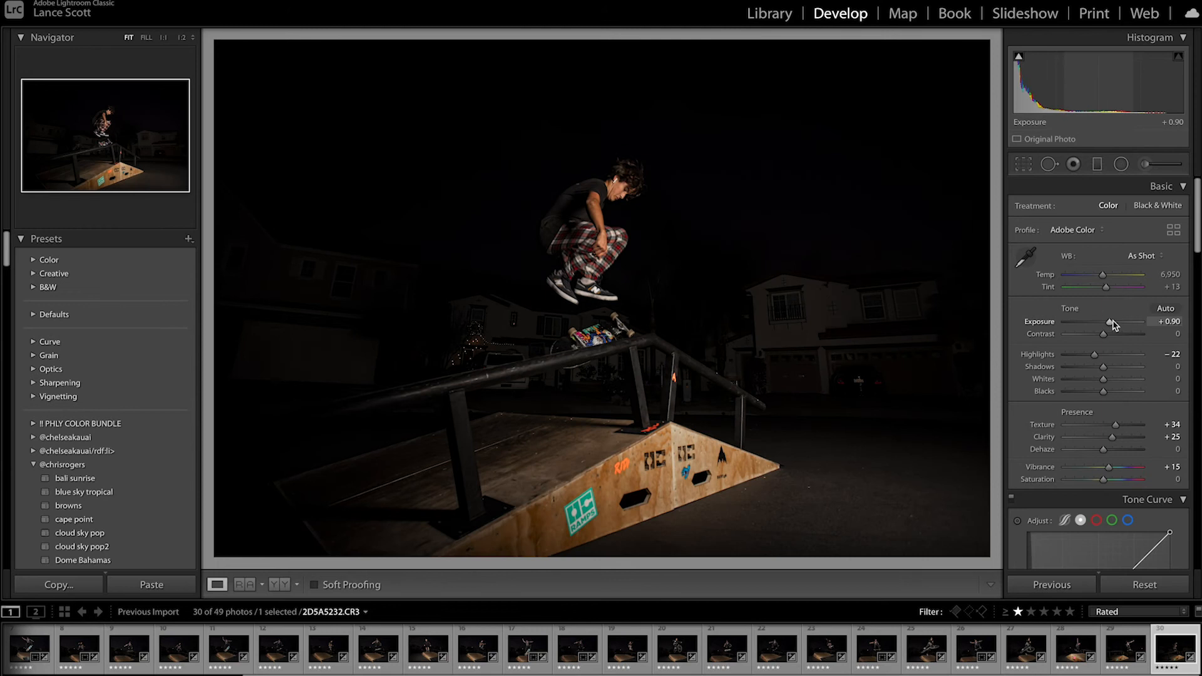
click(1022, 164)
drag(609, 555, 607, 508)
drag(607, 465, 605, 423)
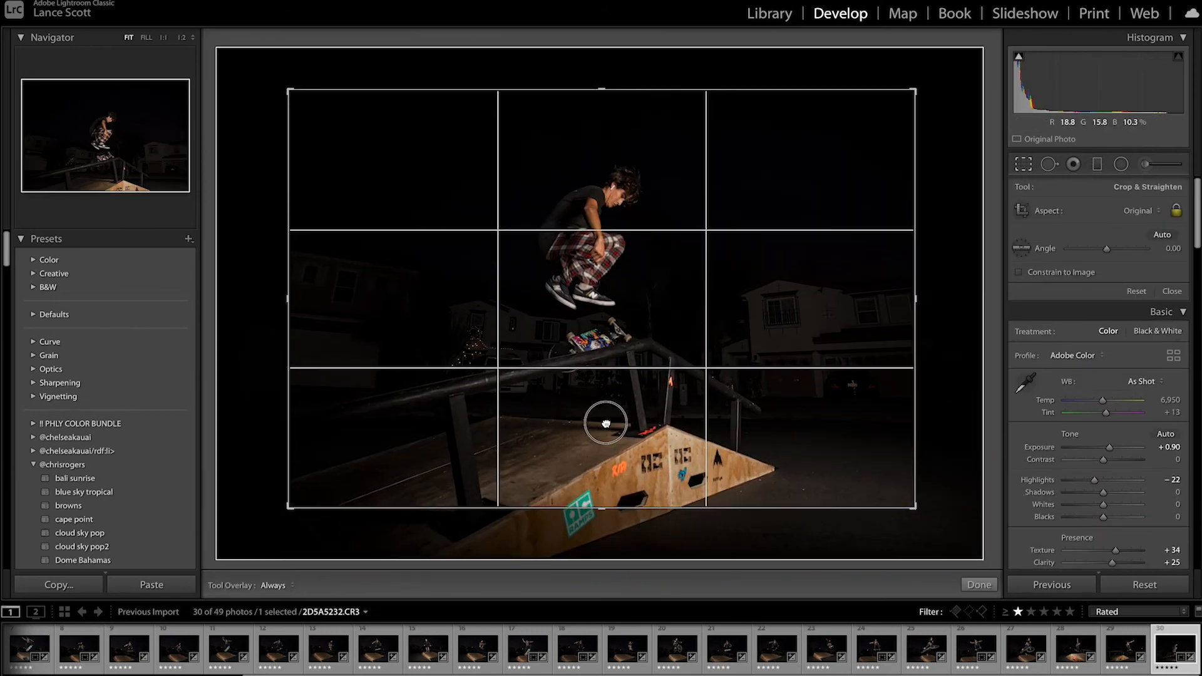
key(Return)
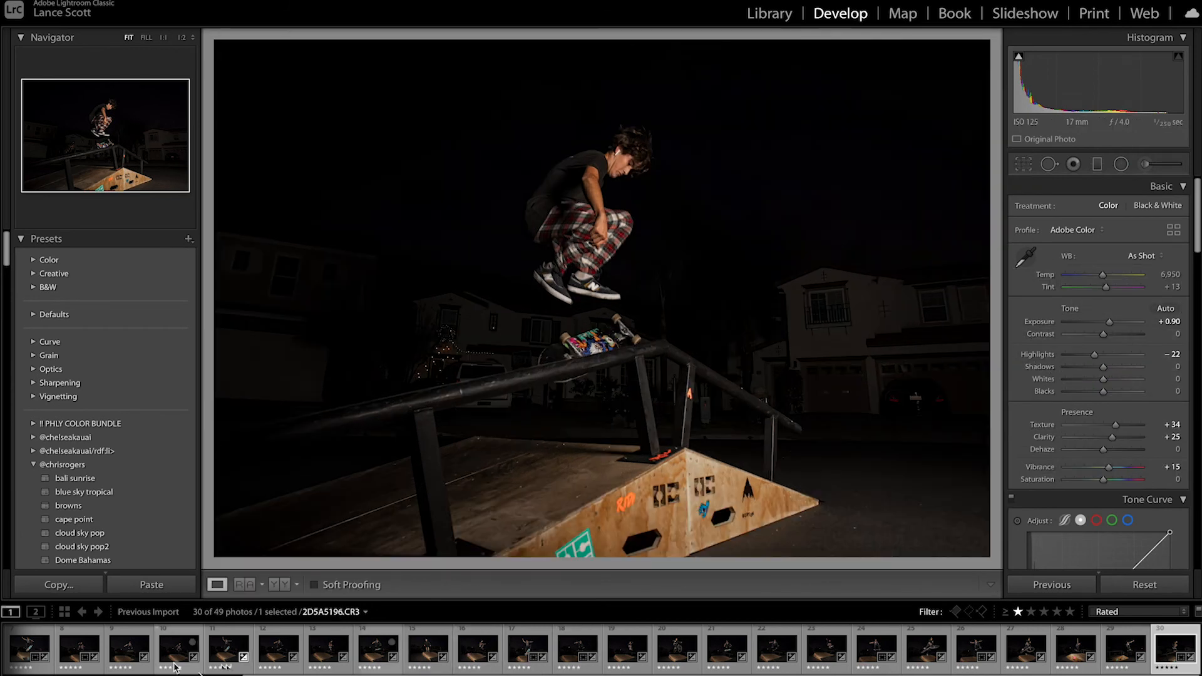
Switch to Finder and open the night skate folder on the bigboi drive.
scroll(160, 653, left, 5)
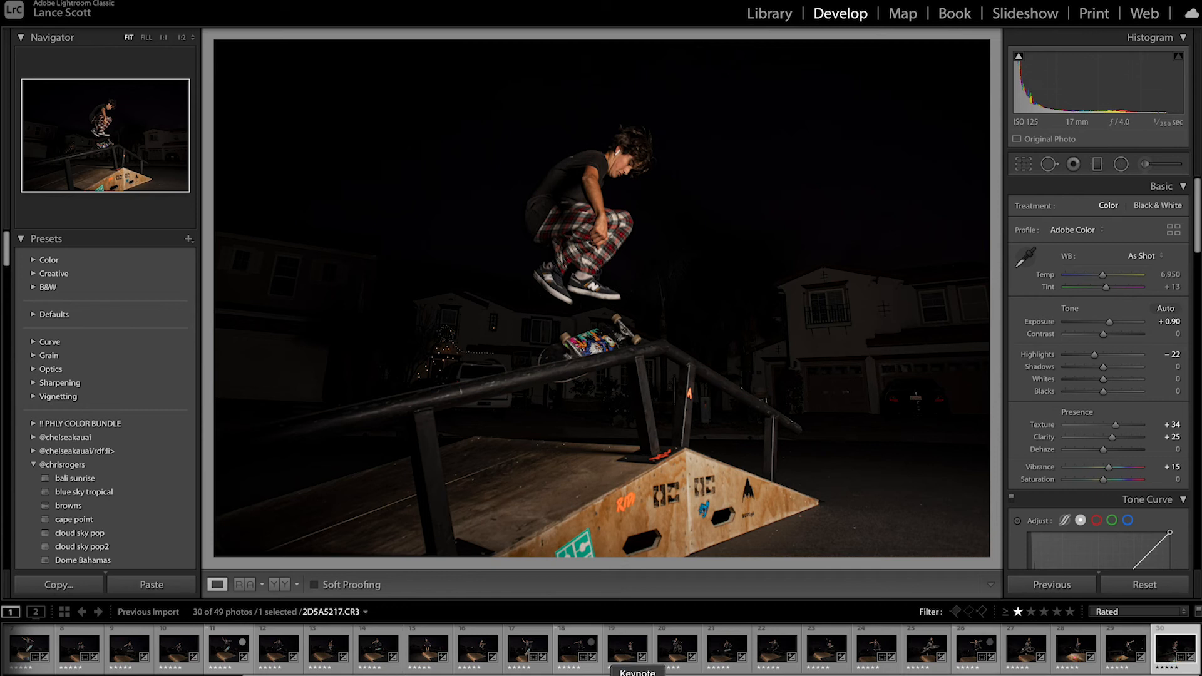
click(330, 675)
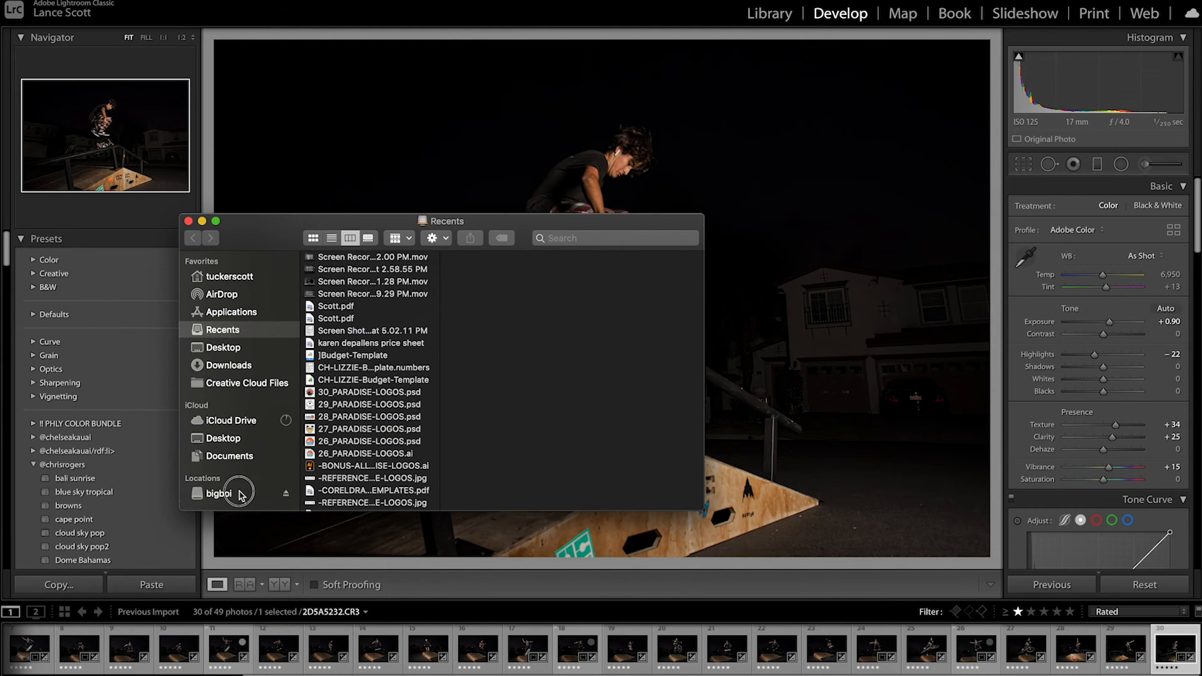
click(237, 492)
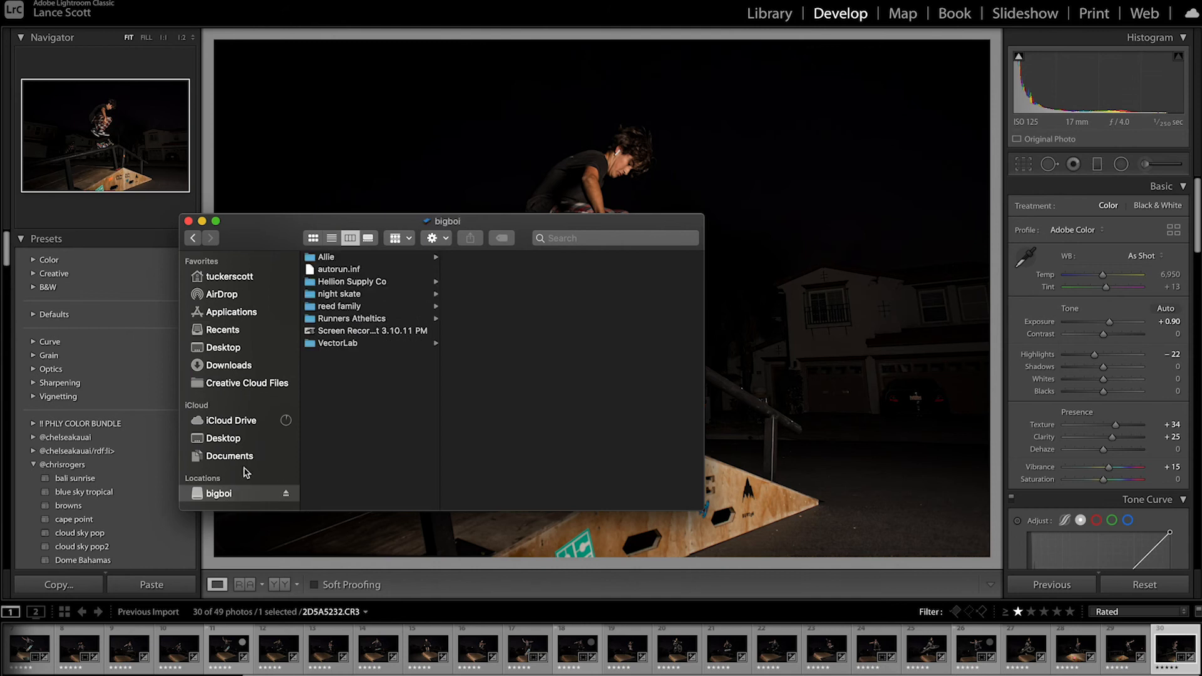
click(349, 296)
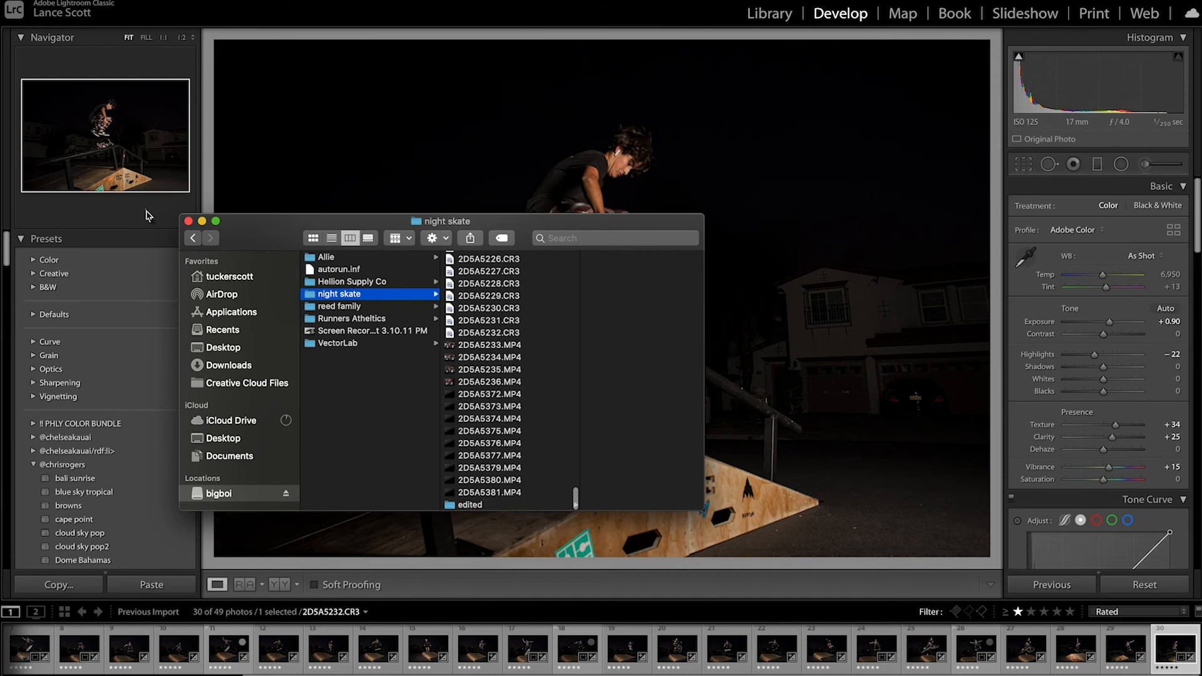
Close the Finder window, select all the rated photos in Lightroom Classic and open their export settings.
click(188, 221)
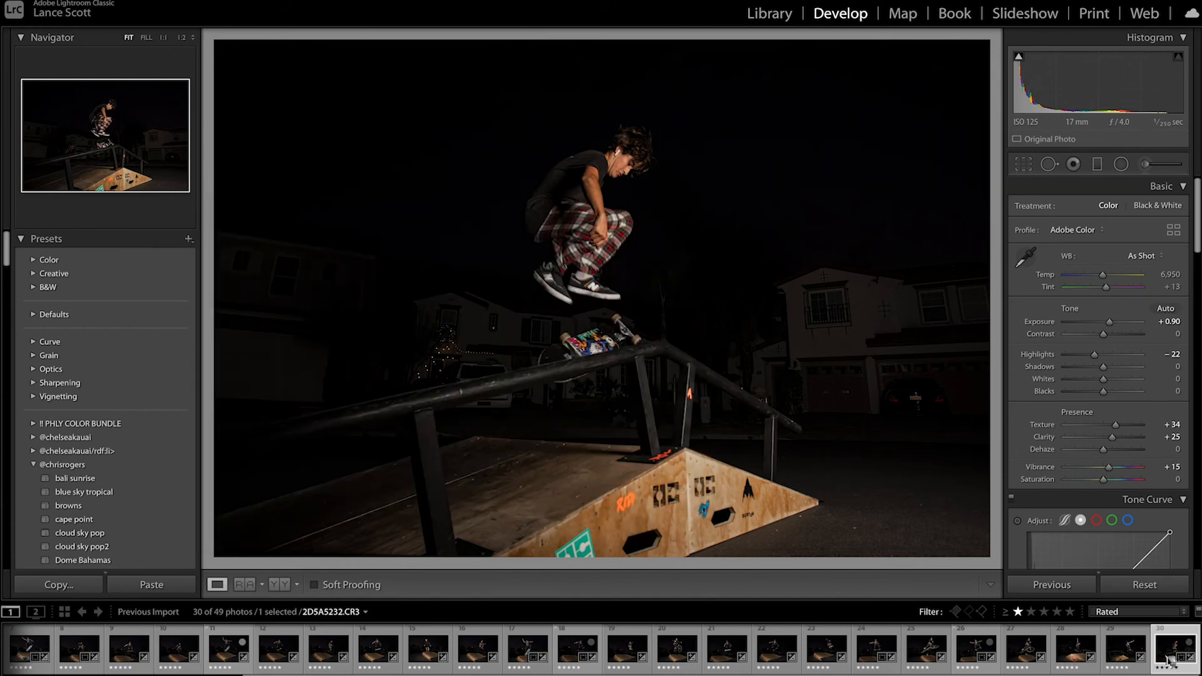
scroll(1027, 651, left, 5)
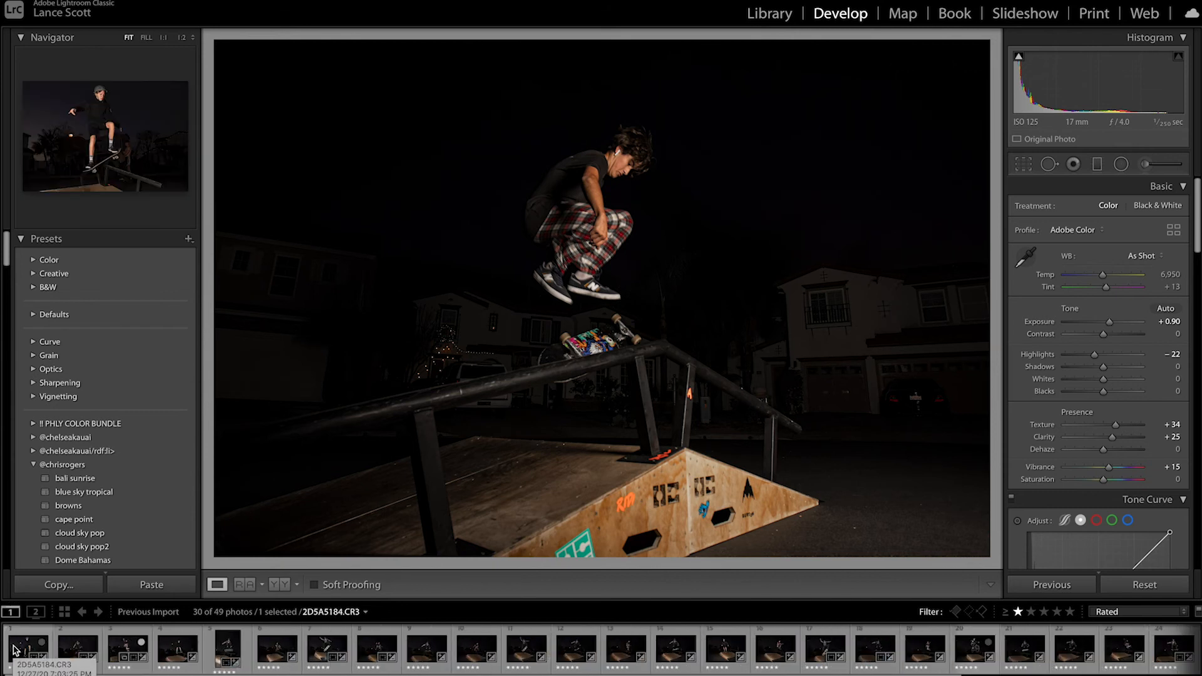
key(super+a)
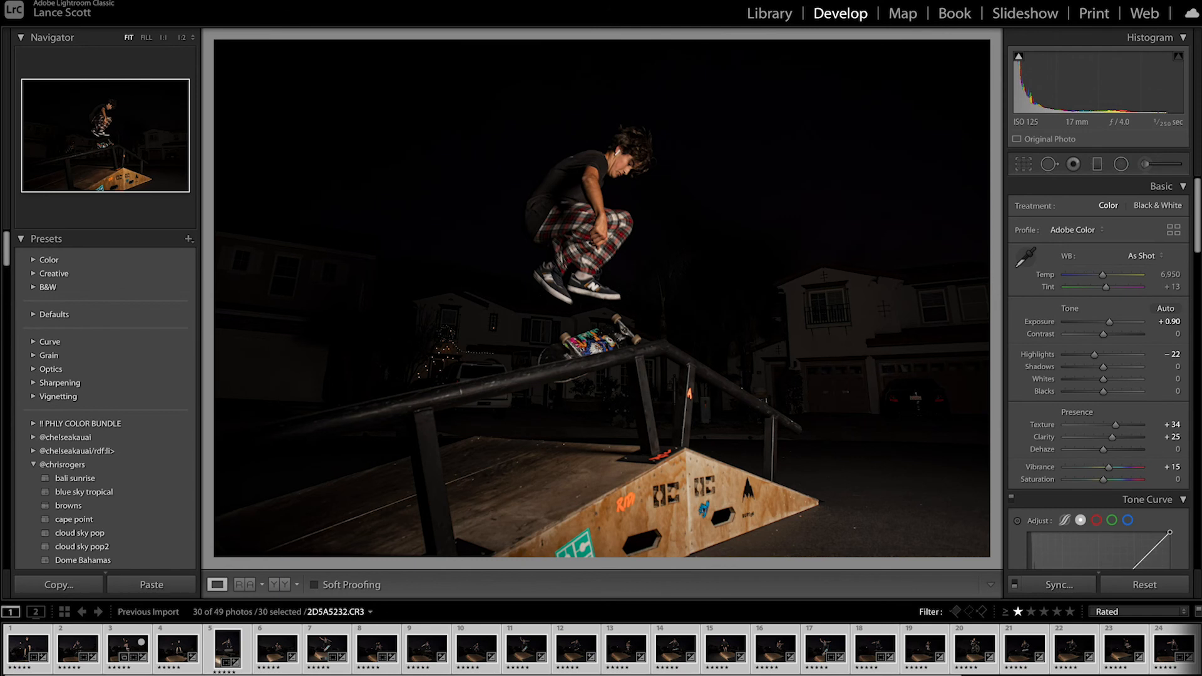
click(134, 0)
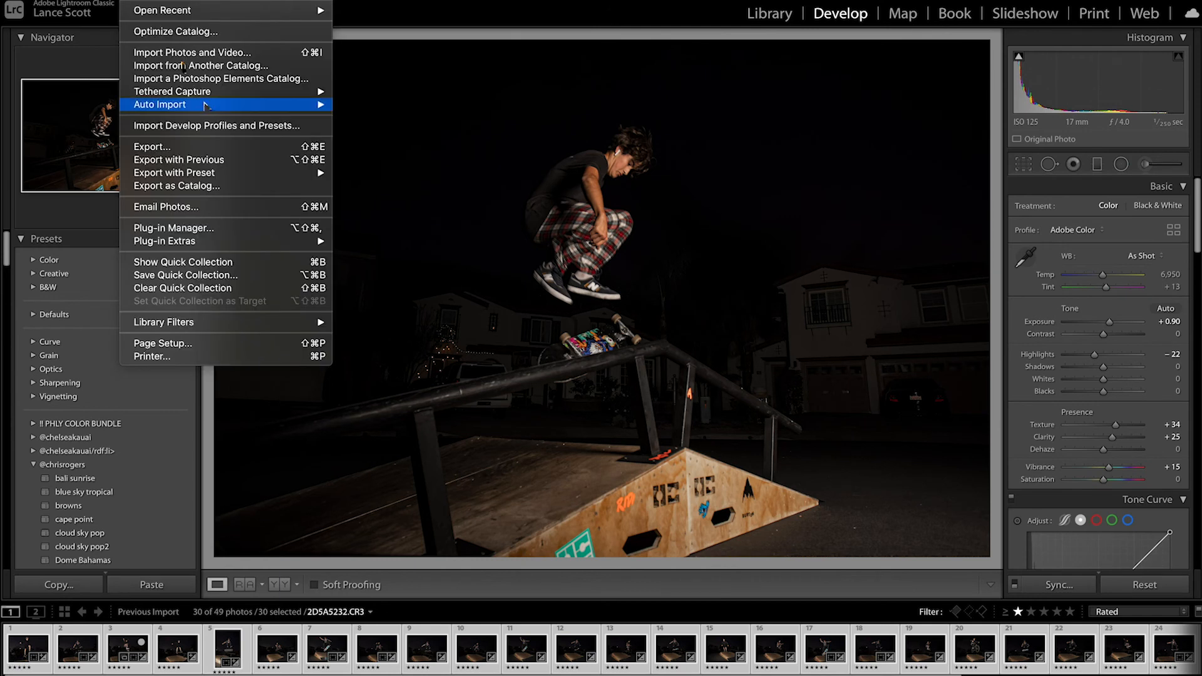
click(203, 146)
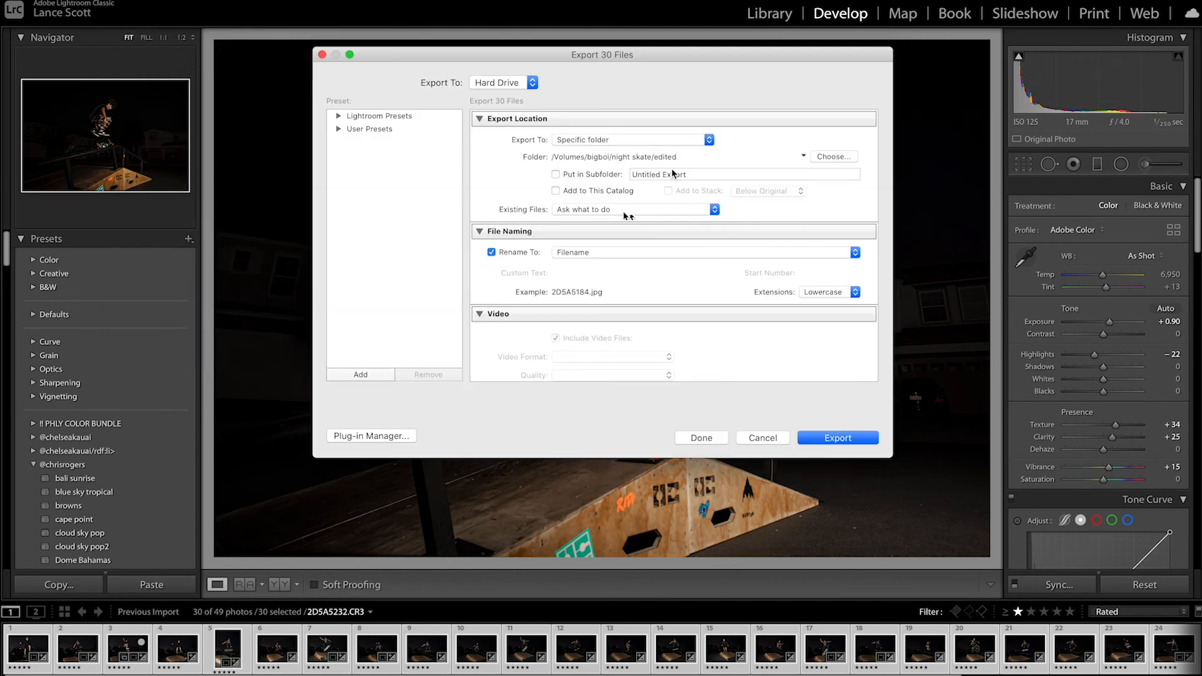
Choose the edited folder inside night skate on the bigboi drive as the export destination.
click(824, 160)
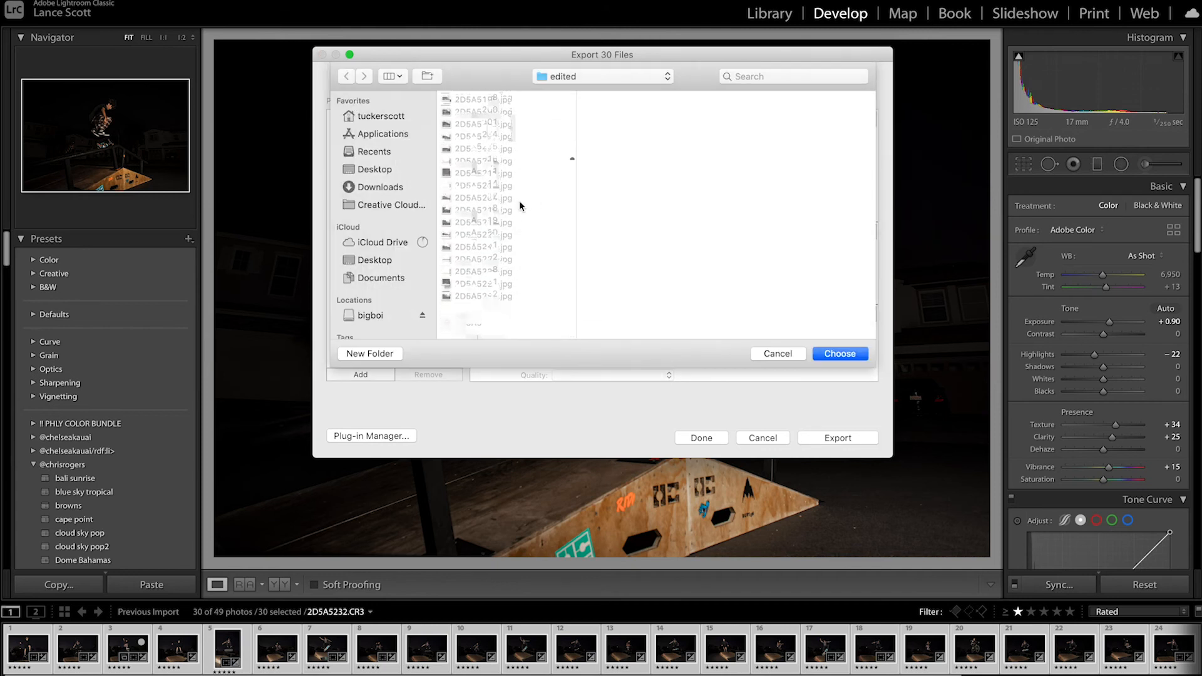
click(570, 81)
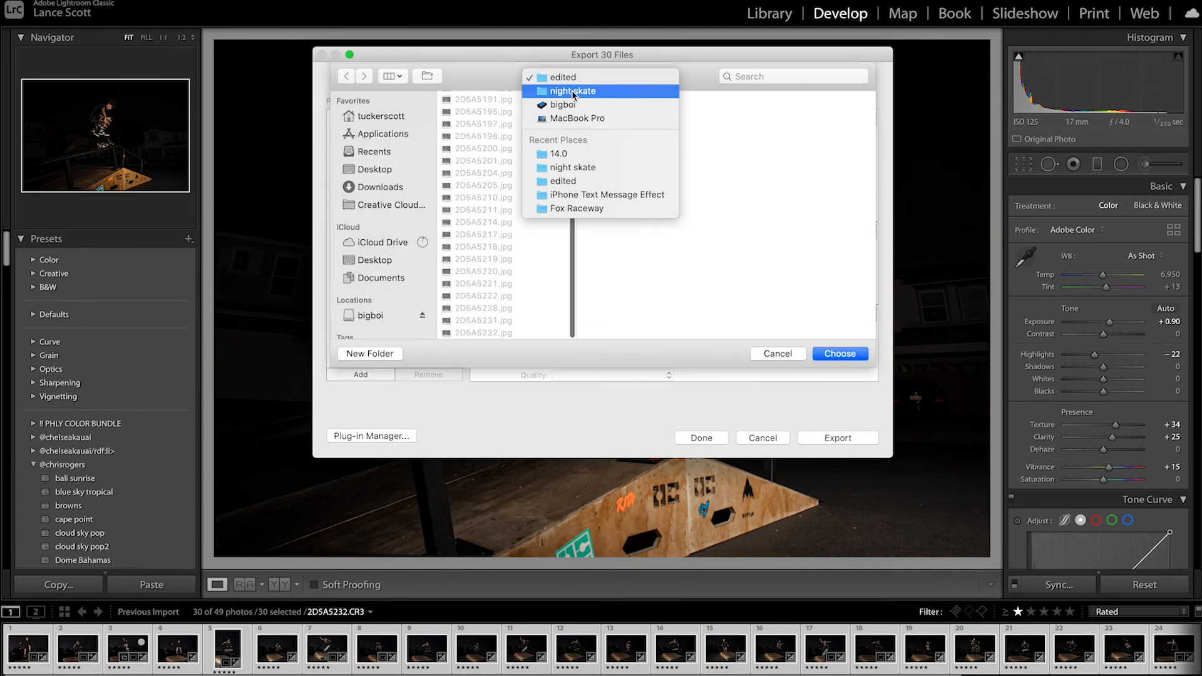
click(574, 92)
scroll(638, 201, down, 15)
click(608, 332)
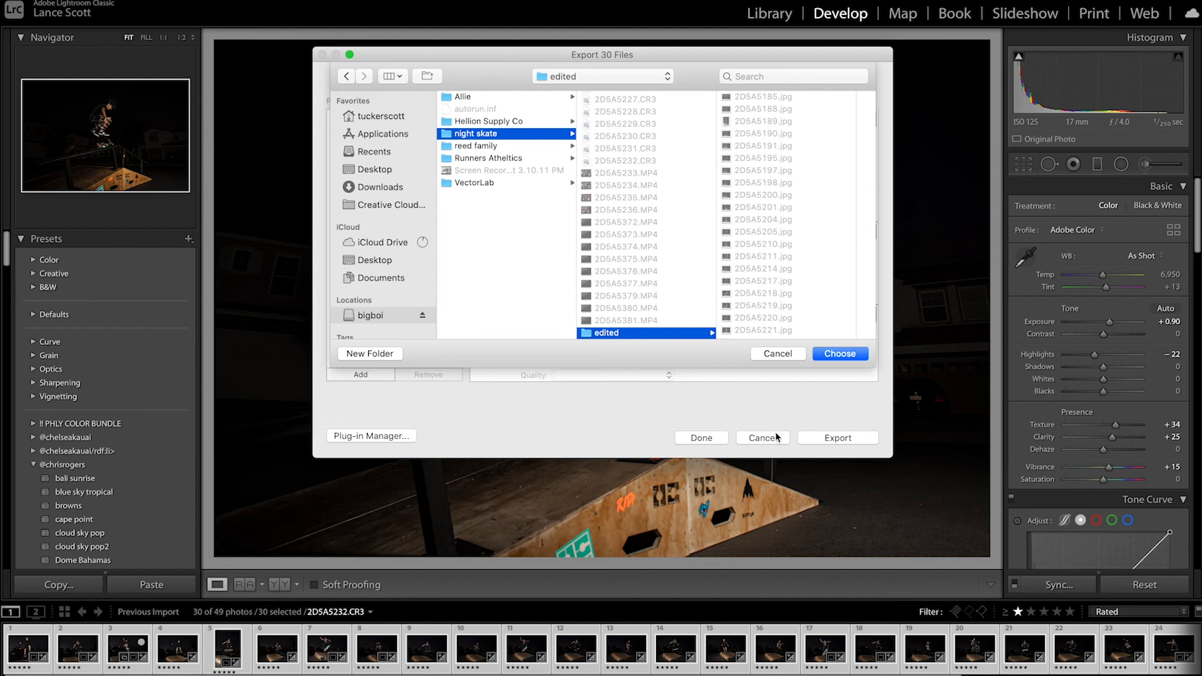
click(839, 353)
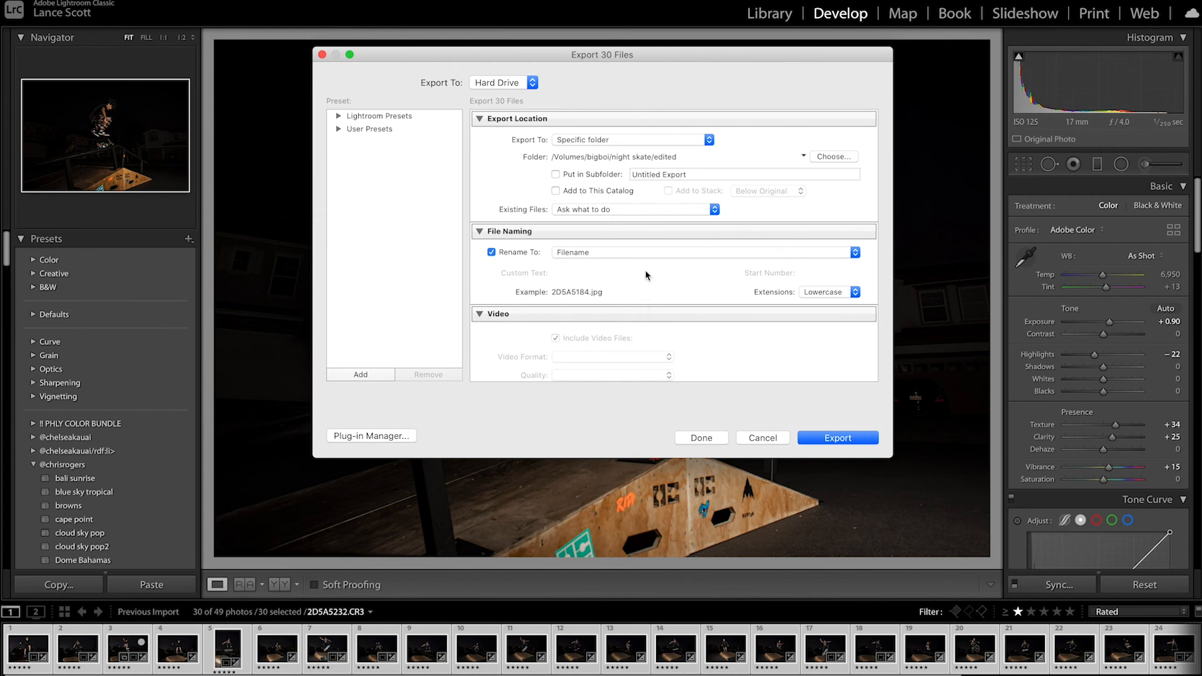
Examine the export's file format, quality, sizing, sharpening, metadata, watermark and post-processing options, and cancel without exporting.
scroll(646, 273, down, 5)
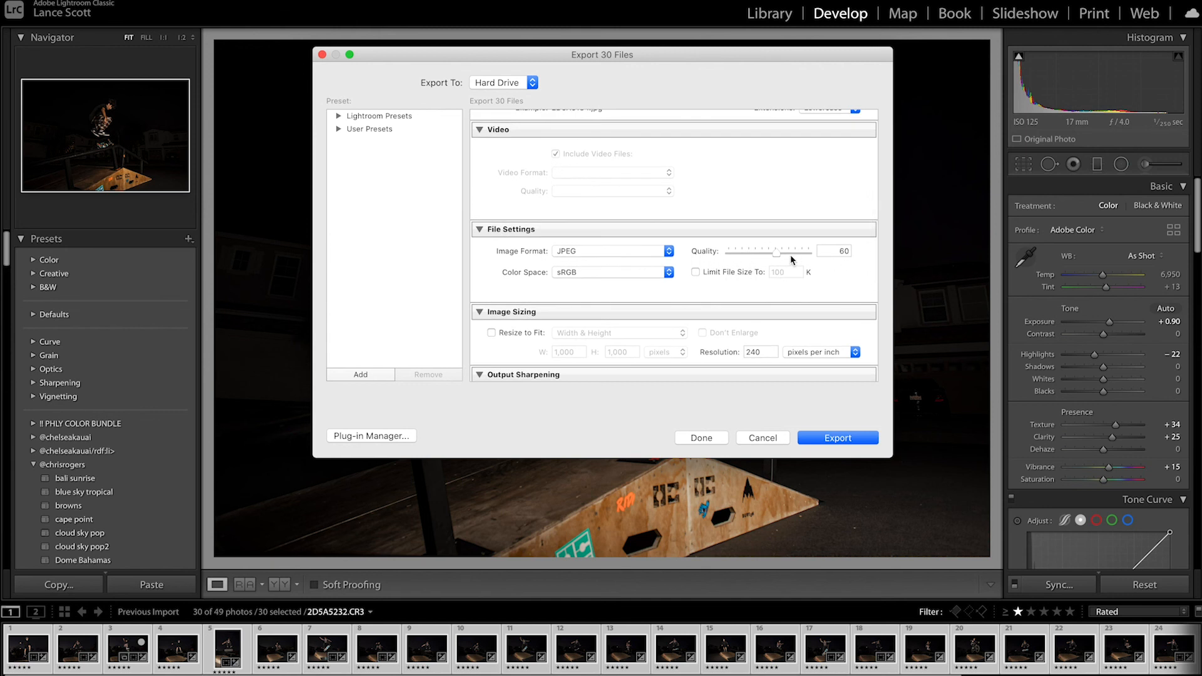
scroll(714, 275, down, 3)
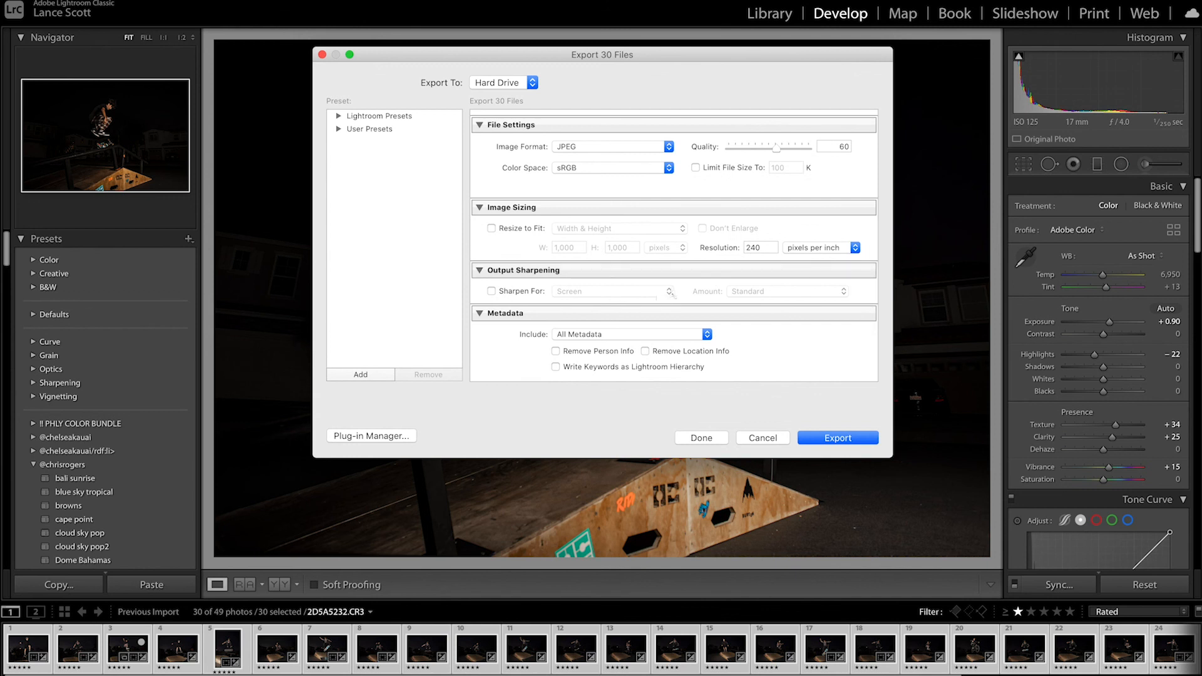
scroll(598, 266, down, 3)
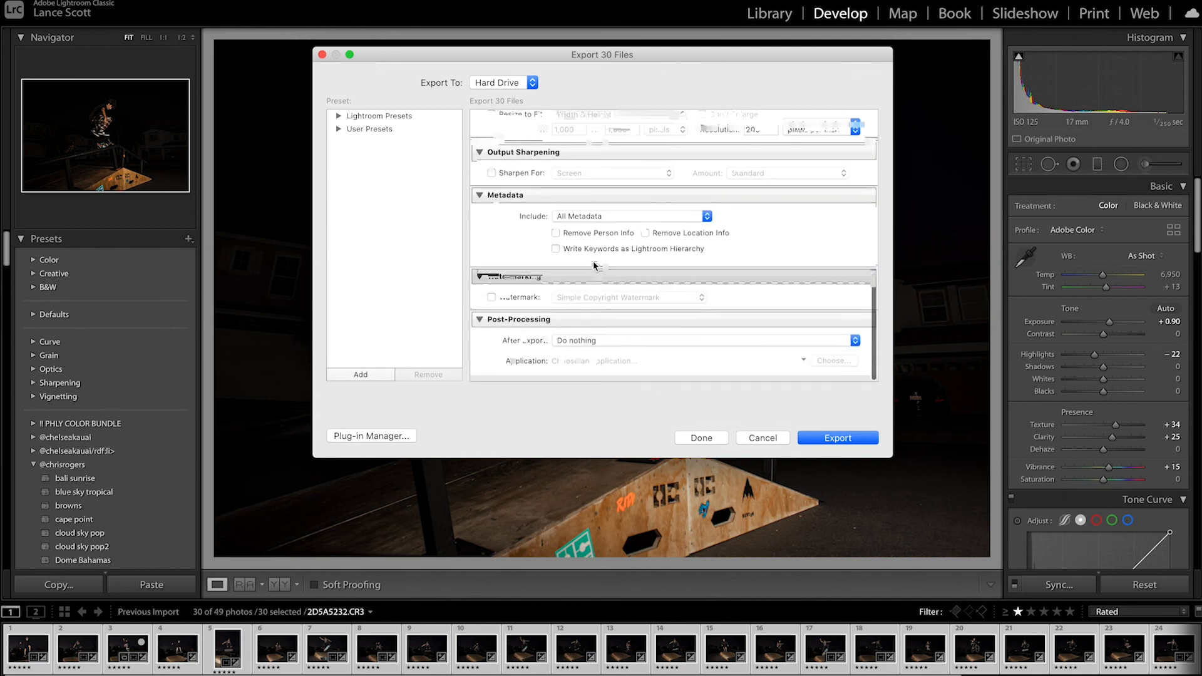
scroll(595, 266, up, 5)
scroll(592, 272, down, 5)
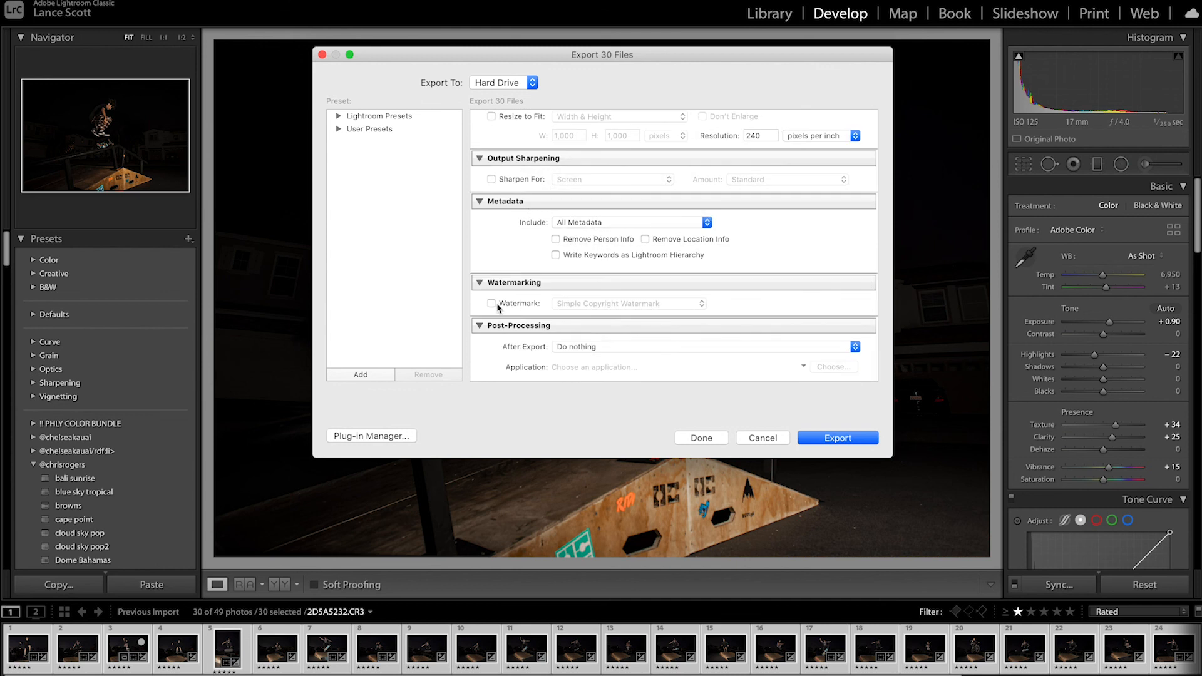
click(753, 438)
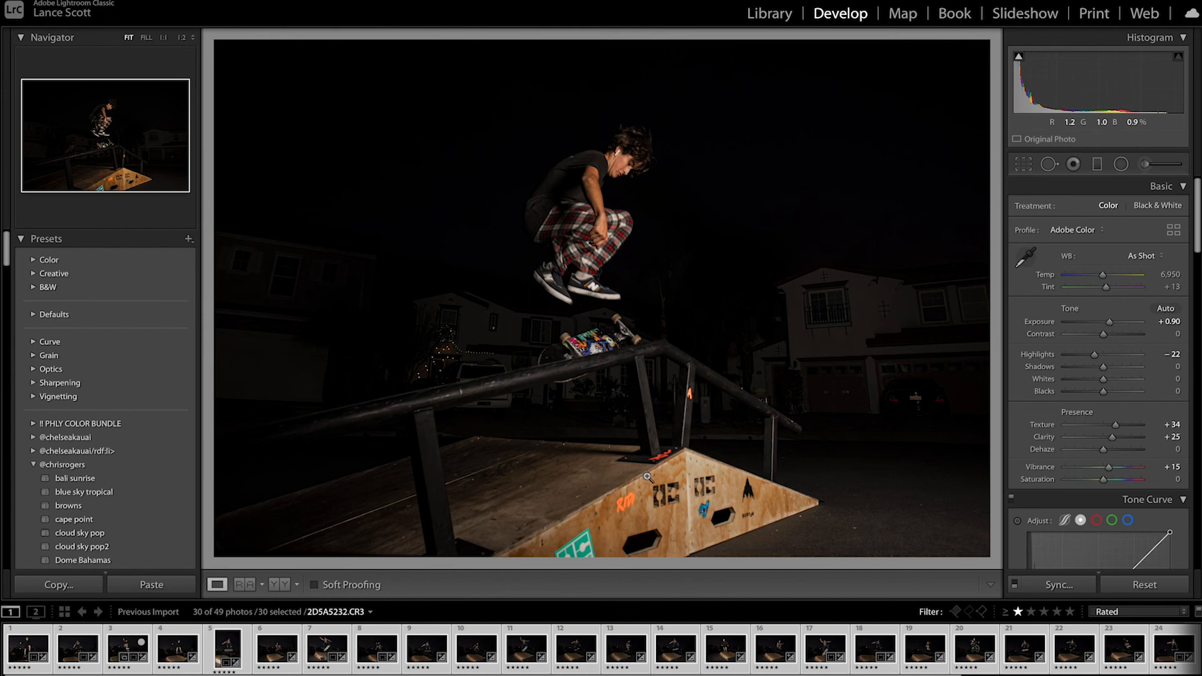